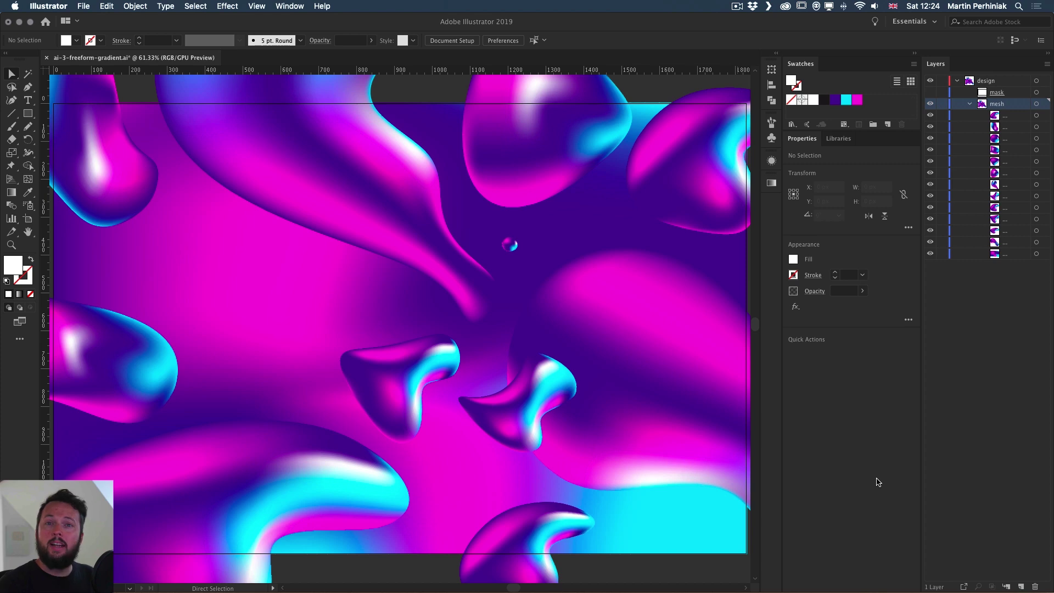
# Reveal and inspect the meshes of the left-centre, right-centre and large bottom blobs.
pyautogui.click(399, 395)
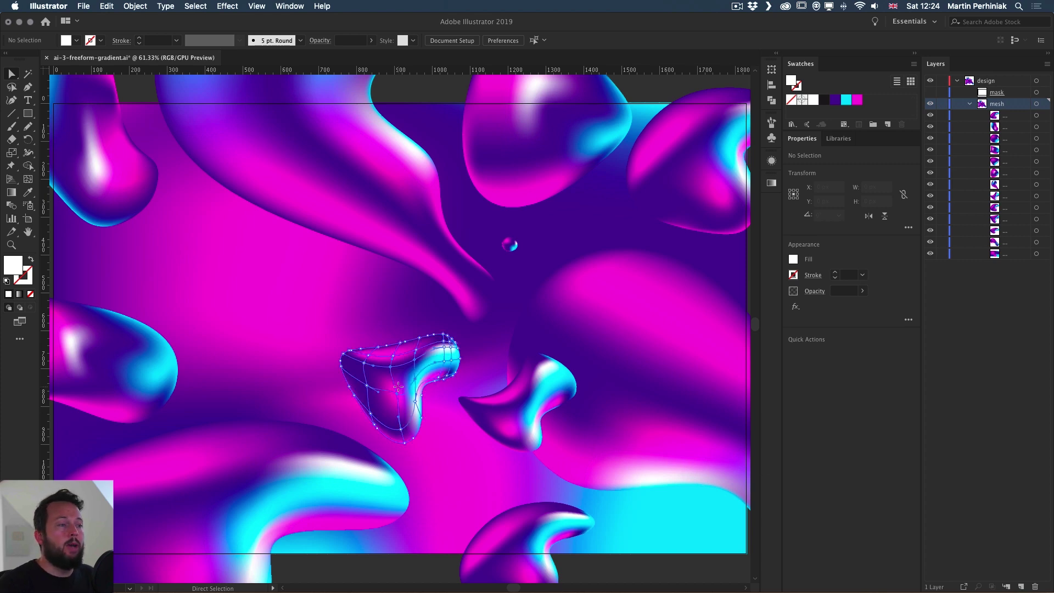
pyautogui.click(355, 393)
pyautogui.click(641, 424)
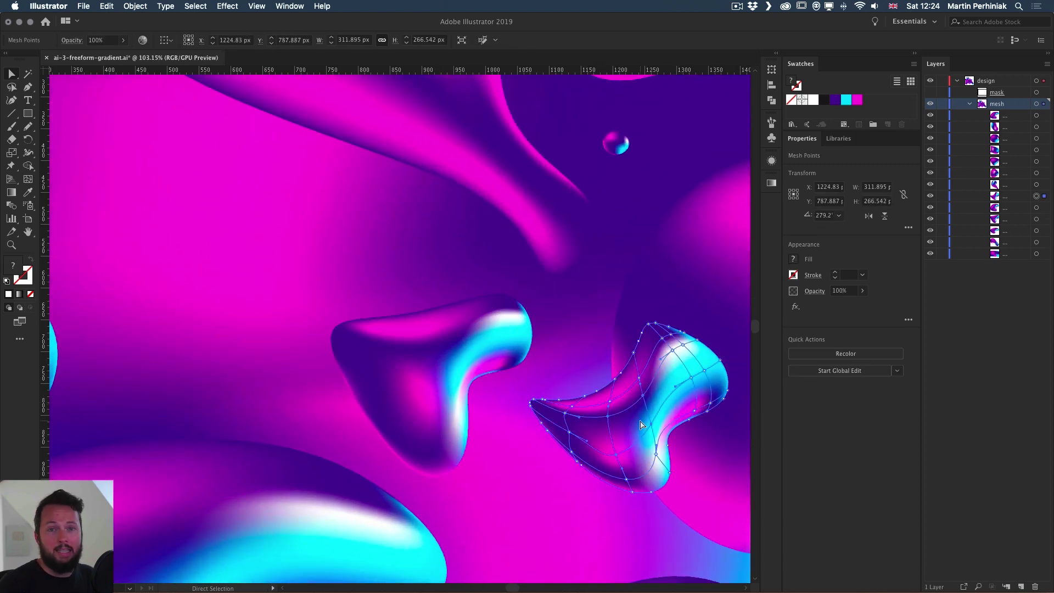
pyautogui.click(326, 499)
pyautogui.scroll(-10, 301, 346)
pyautogui.hscroll(-6, 301, 346)
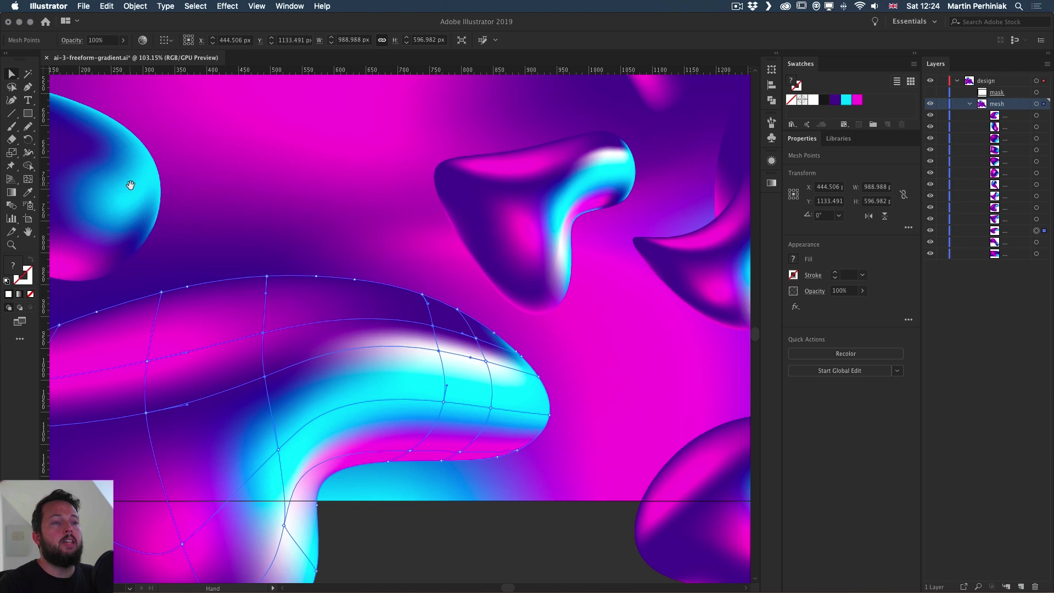
pyautogui.scroll(4, 130, 184)
pyautogui.hscroll(-5, 130, 185)
# Inspect the meshes of the left blob, the top-left blob and the large curving shape.
pyautogui.click(151, 268)
pyautogui.scroll(8, 348, 307)
pyautogui.hscroll(-5, 349, 307)
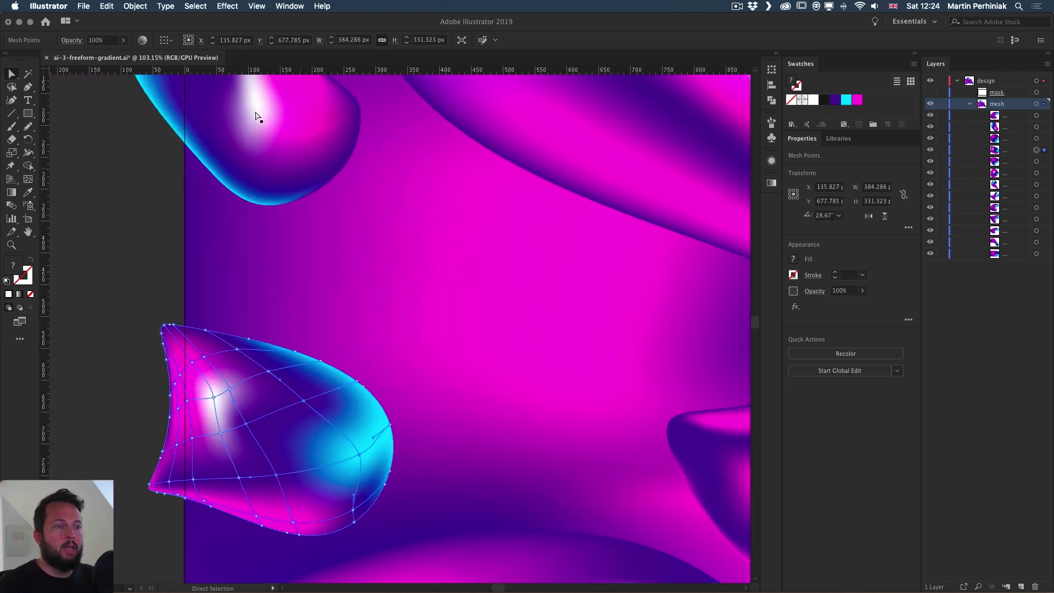
pyautogui.click(257, 117)
pyautogui.scroll(8, 480, 315)
pyautogui.hscroll(1, 480, 316)
pyautogui.click(480, 315)
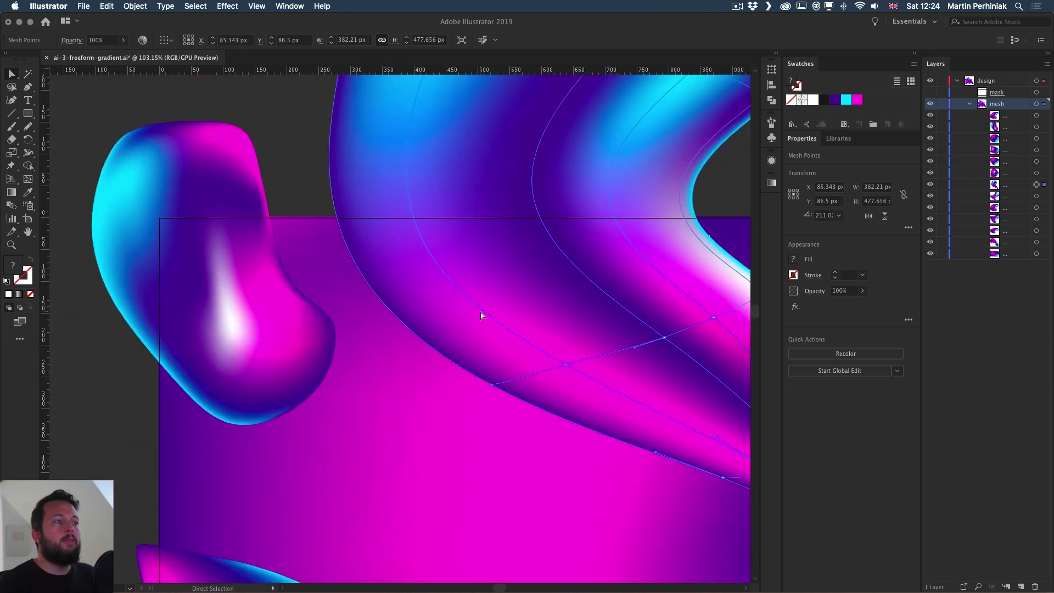
pyautogui.hscroll(8, 480, 315)
pyautogui.scroll(1, 480, 316)
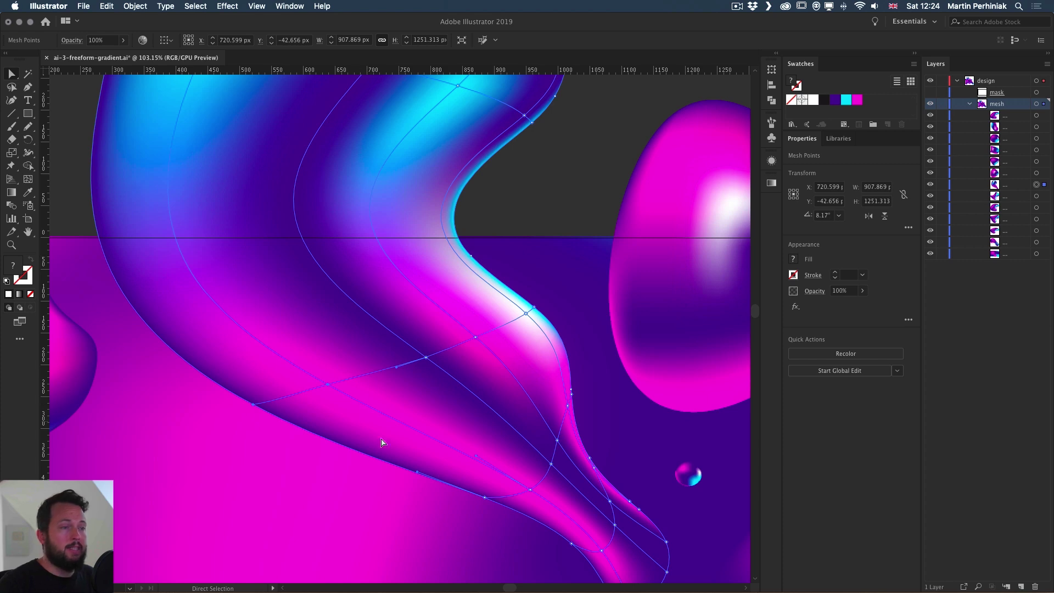
pyautogui.scroll(-8, 378, 456)
pyautogui.hscroll(3, 379, 456)
# Fit the artboard in view, hide the blob shapes in Layers, and select the bare background mesh.
pyautogui.click(242, 310)
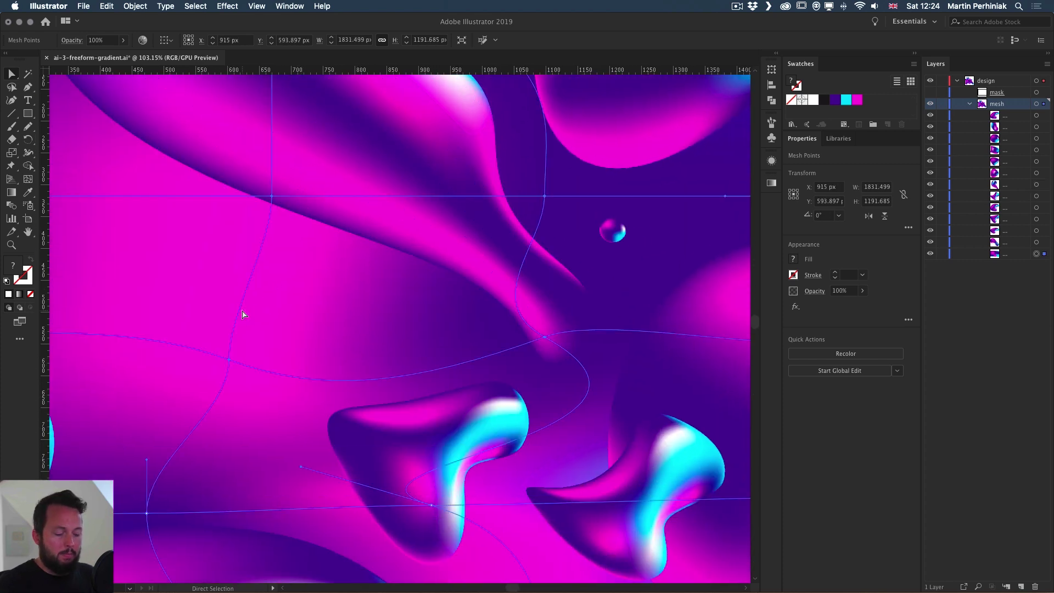
pyautogui.press('super+0')
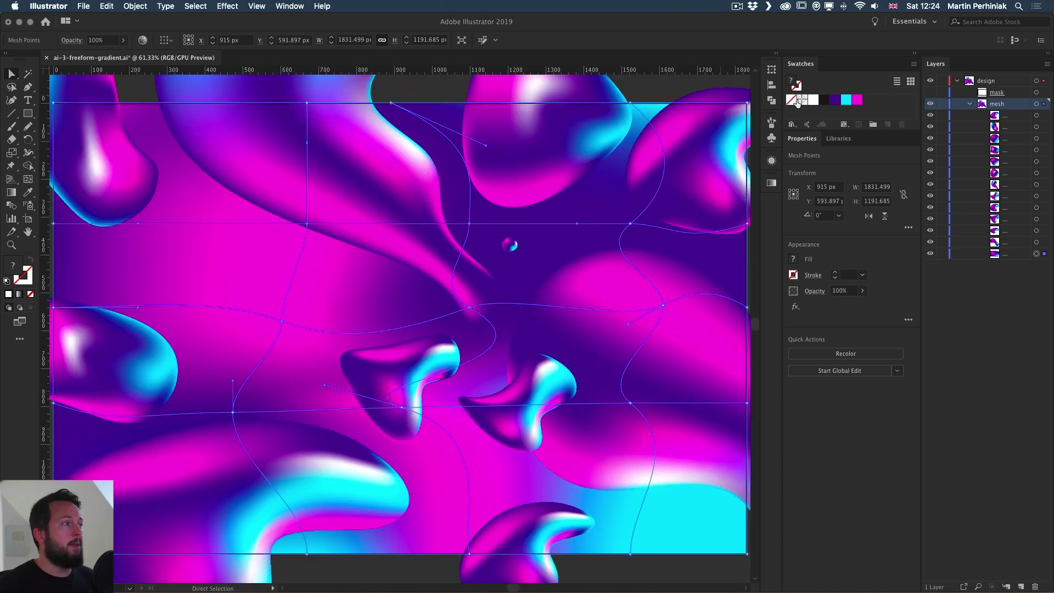
pyautogui.click(931, 253)
pyautogui.click(931, 253)
pyautogui.moveTo(930, 241); pyautogui.dragTo(930, 116)
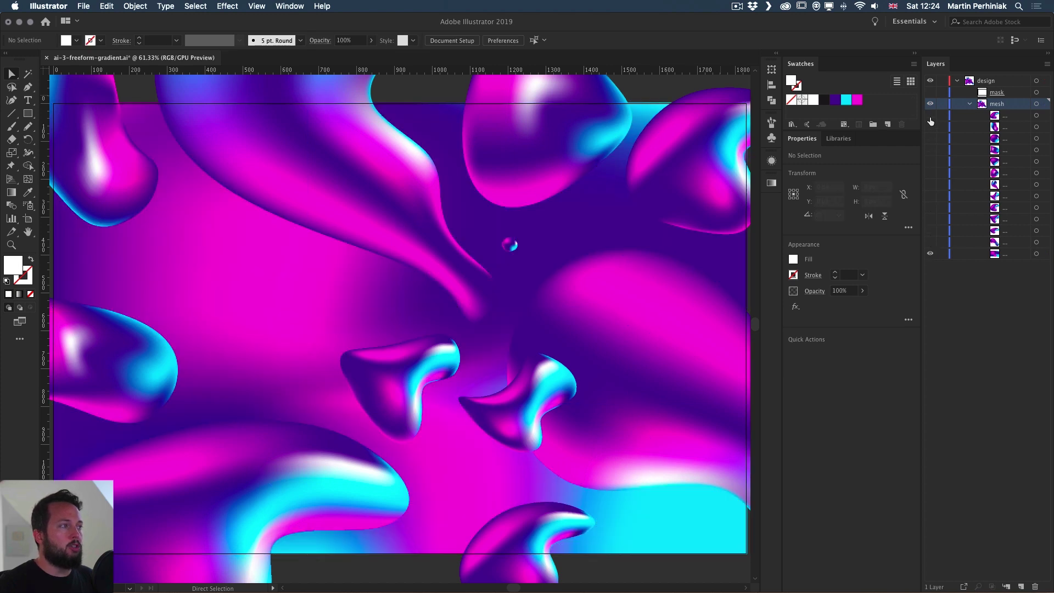
pyautogui.click(664, 255)
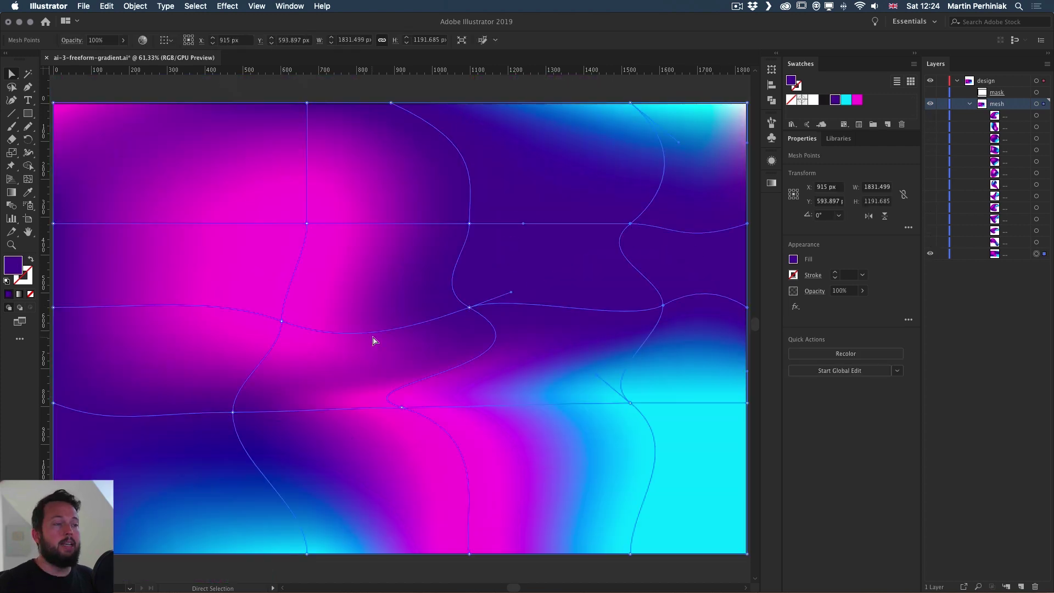
# Drag two background mesh points and their handles to bend the magenta band, then unhide the blobs.
pyautogui.click(470, 307)
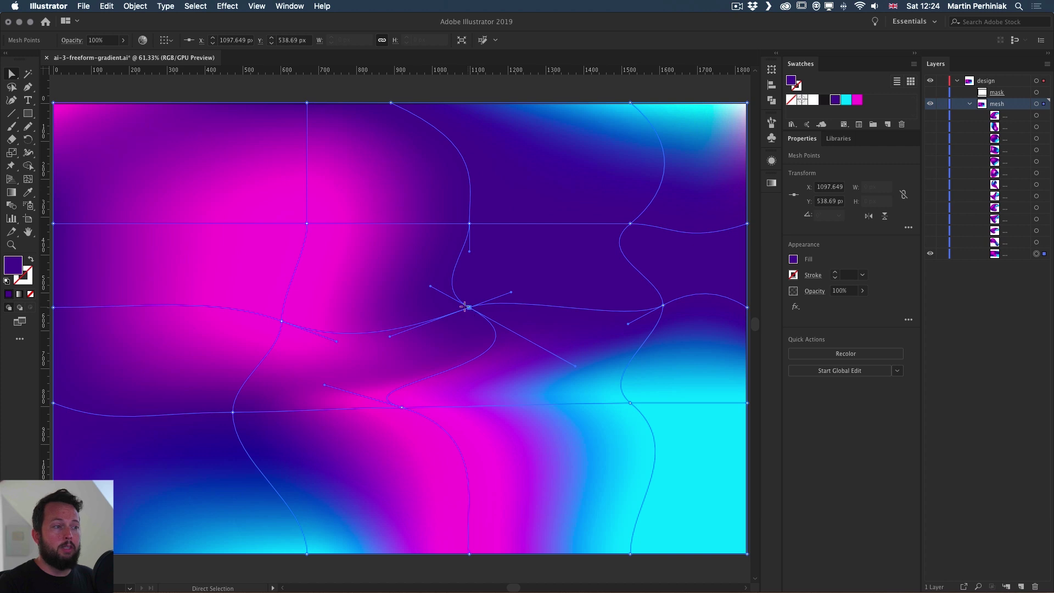
pyautogui.moveTo(470, 308); pyautogui.dragTo(404, 296)
pyautogui.moveTo(402, 407); pyautogui.dragTo(464, 433)
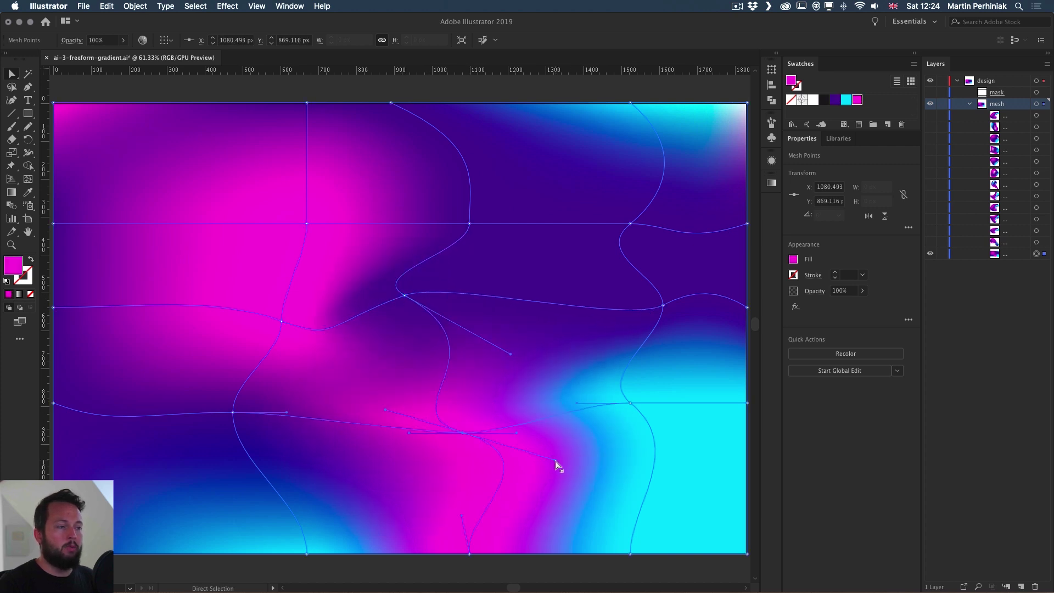
pyautogui.moveTo(556, 463); pyautogui.dragTo(417, 464)
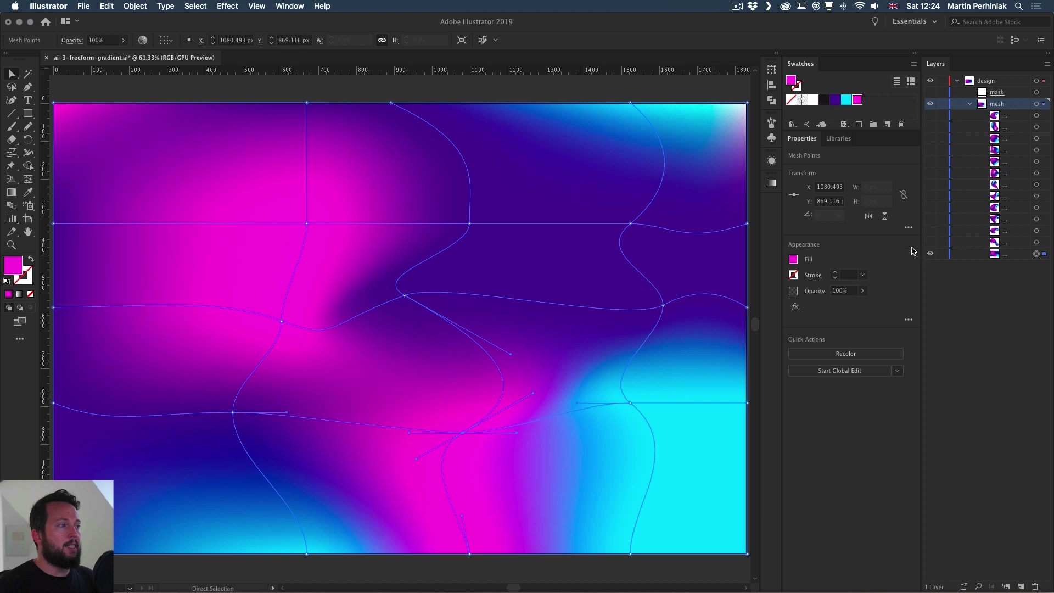
pyautogui.click(929, 115)
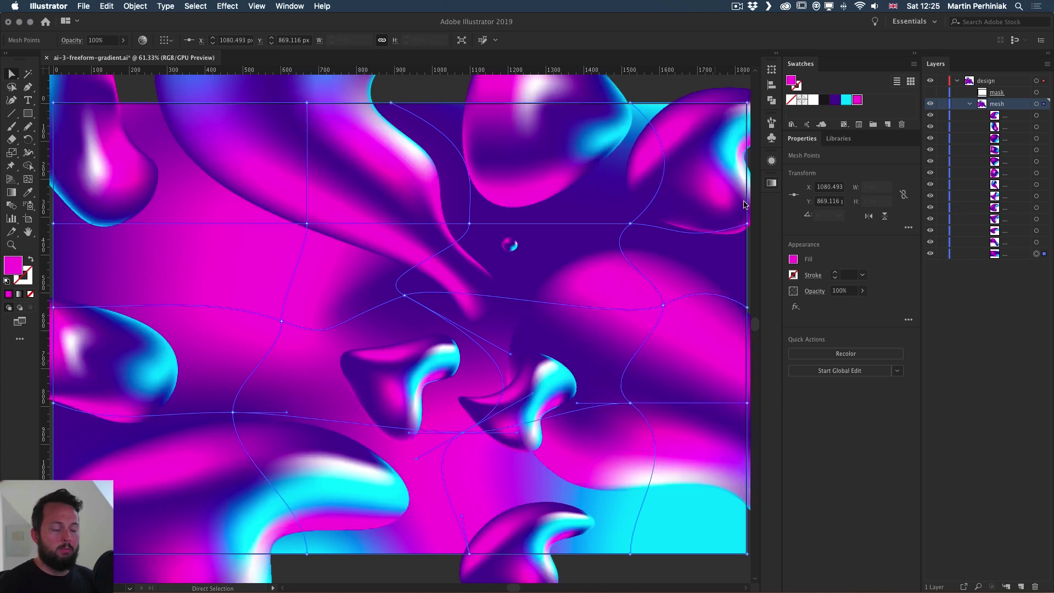
# Deselect, zoom and pan to the empty magenta area left of centre, and switch to the Pencil (N).
pyautogui.click(653, 565)
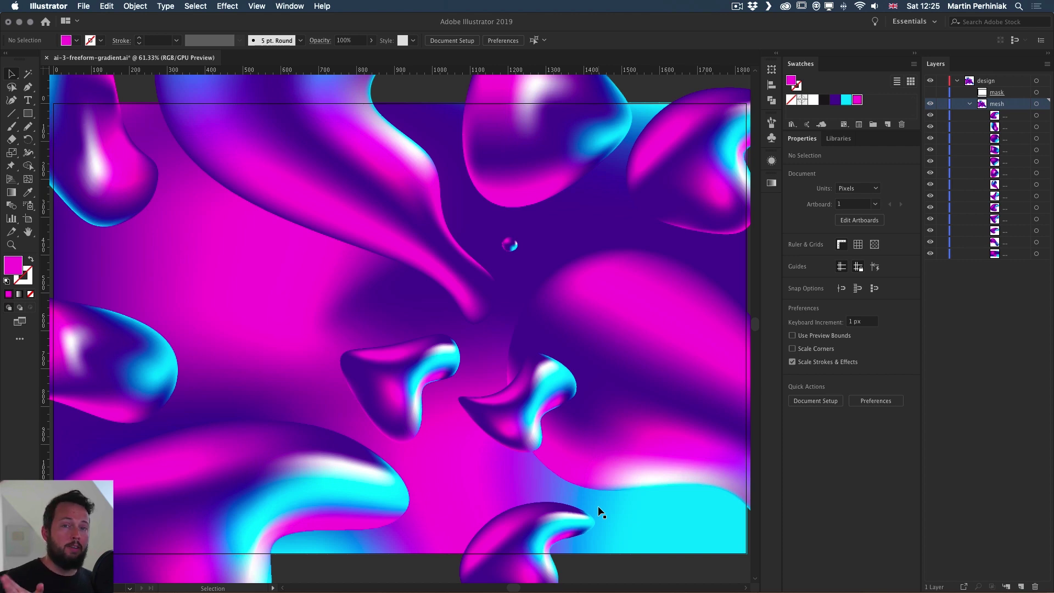
pyautogui.scroll(5, 260, 350)
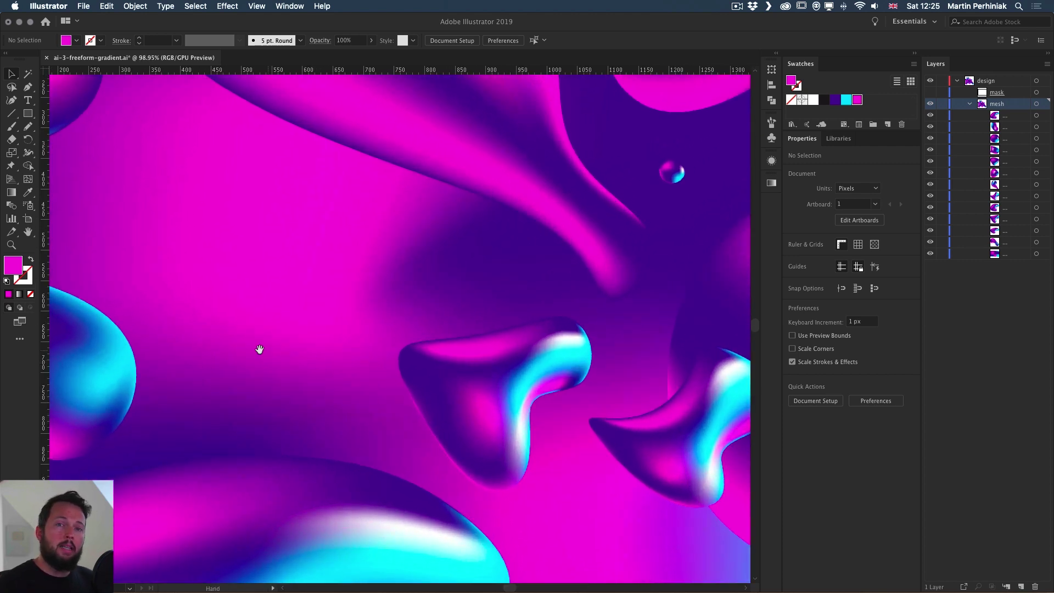
pyautogui.moveTo(260, 349); pyautogui.dragTo(365, 374)
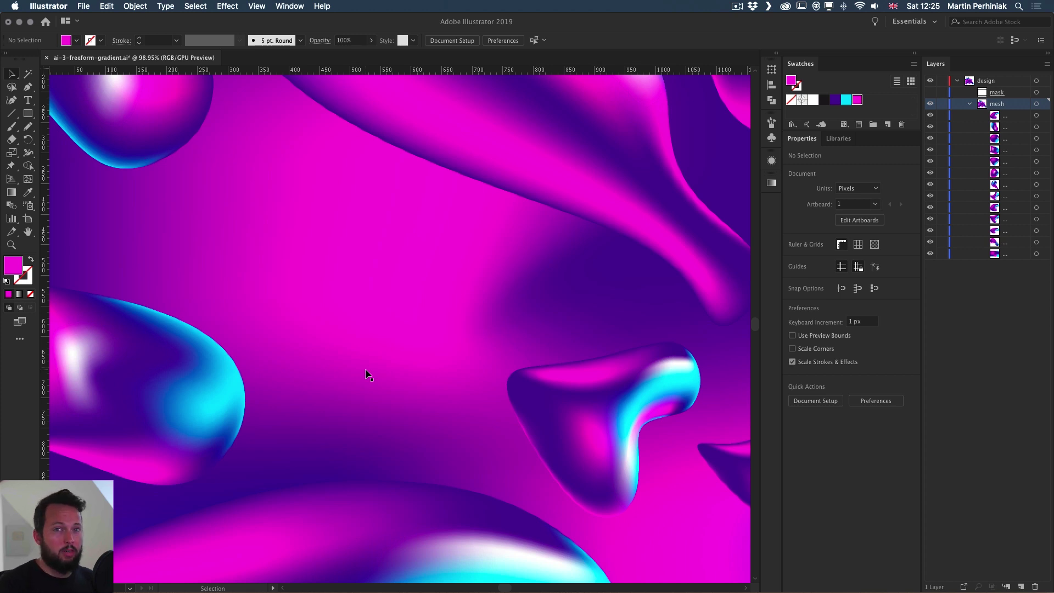
pyautogui.press('n')
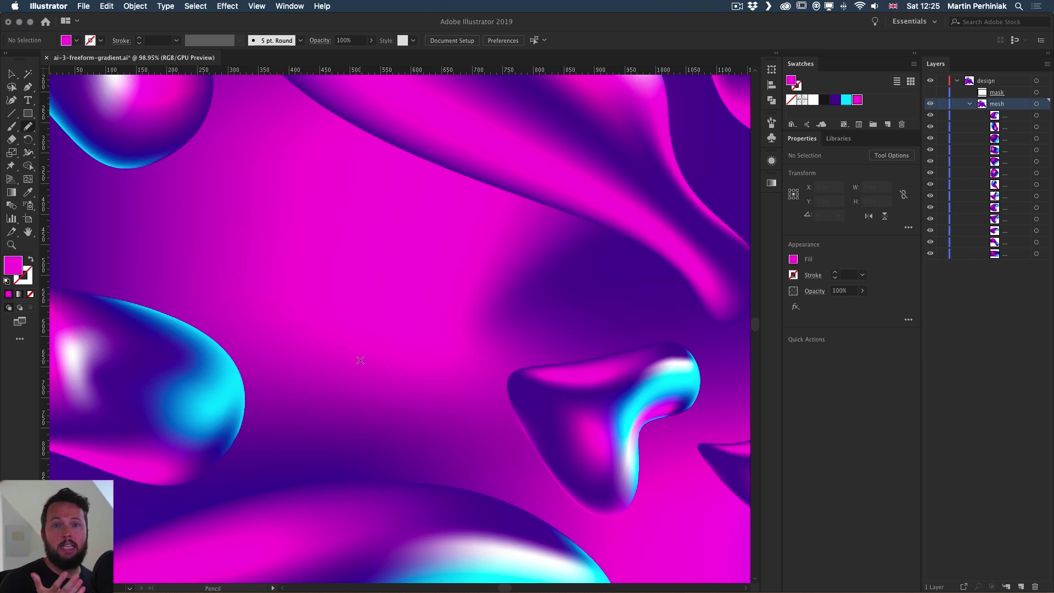
pyautogui.press('n')
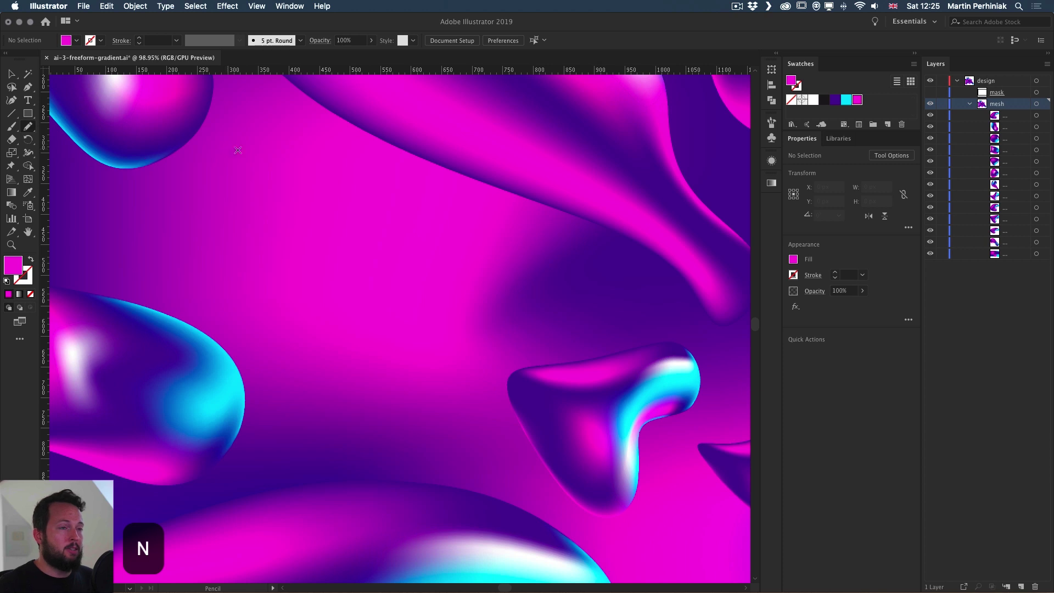
# Pencil-draw a closed magenta blob of about 461.651 × 261.091 px and nudge it left.
pyautogui.moveTo(370, 190)
pyautogui.mouseDown()
pyautogui.moveTo(252, 226)
pyautogui.moveTo(235, 270)
pyautogui.moveTo(241, 300)
pyautogui.mouseUp()
pyautogui.moveTo(444, 338)
pyautogui.mouseDown()
pyautogui.moveTo(515, 268)
pyautogui.moveTo(436, 216)
pyautogui.moveTo(417, 189)
pyautogui.moveTo(371, 192)
pyautogui.mouseUp()
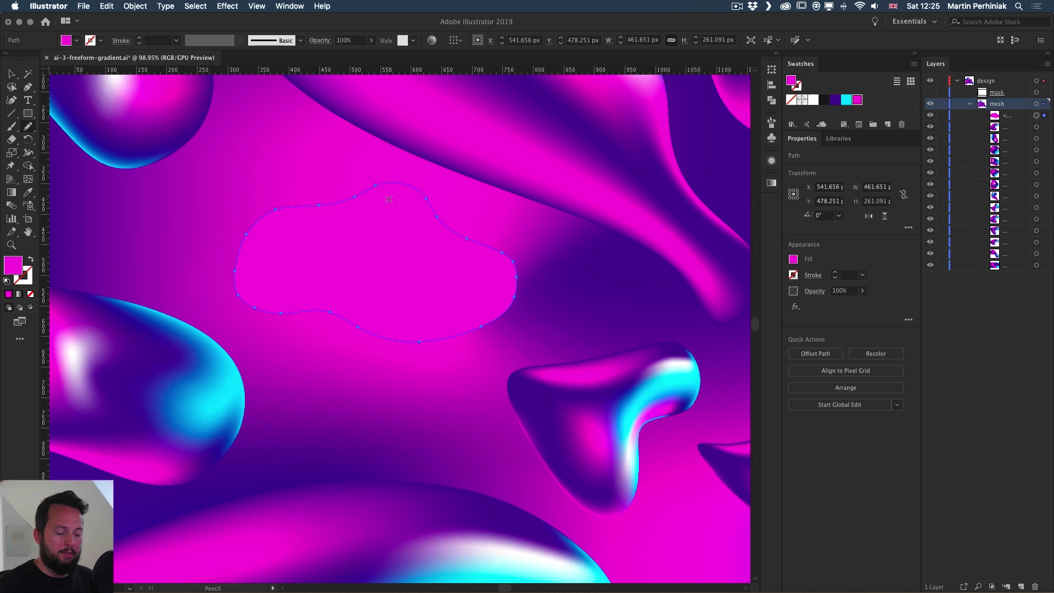
pyautogui.press('v')
pyautogui.moveTo(303, 247); pyautogui.dragTo(317, 255)
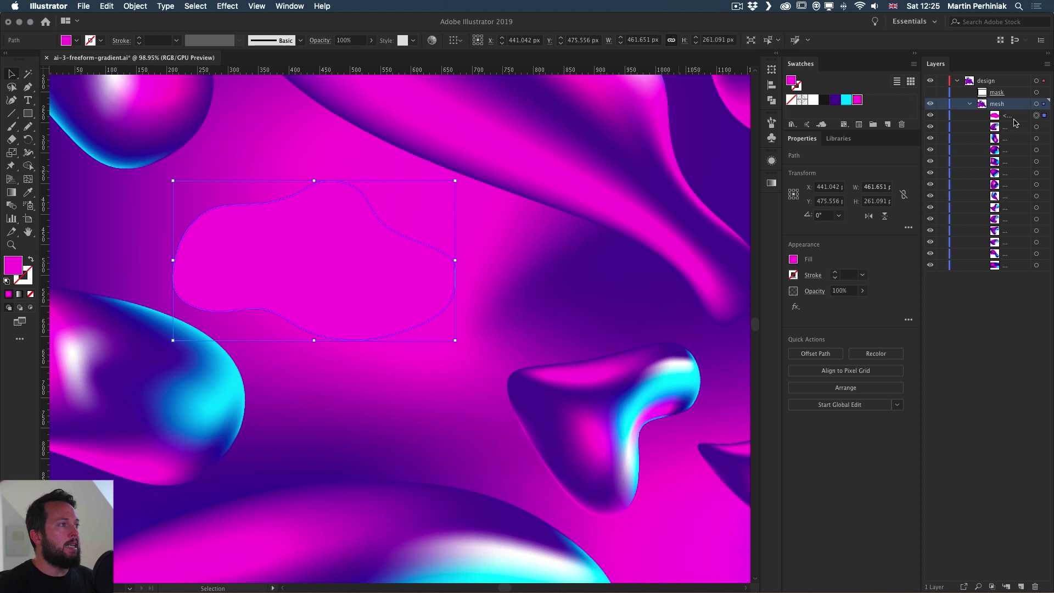
# Move the blob path above the mesh group, group it, and name the group 'freeform'.
pyautogui.moveTo(1005, 118); pyautogui.dragTo(1002, 98)
pyautogui.press('super+g')
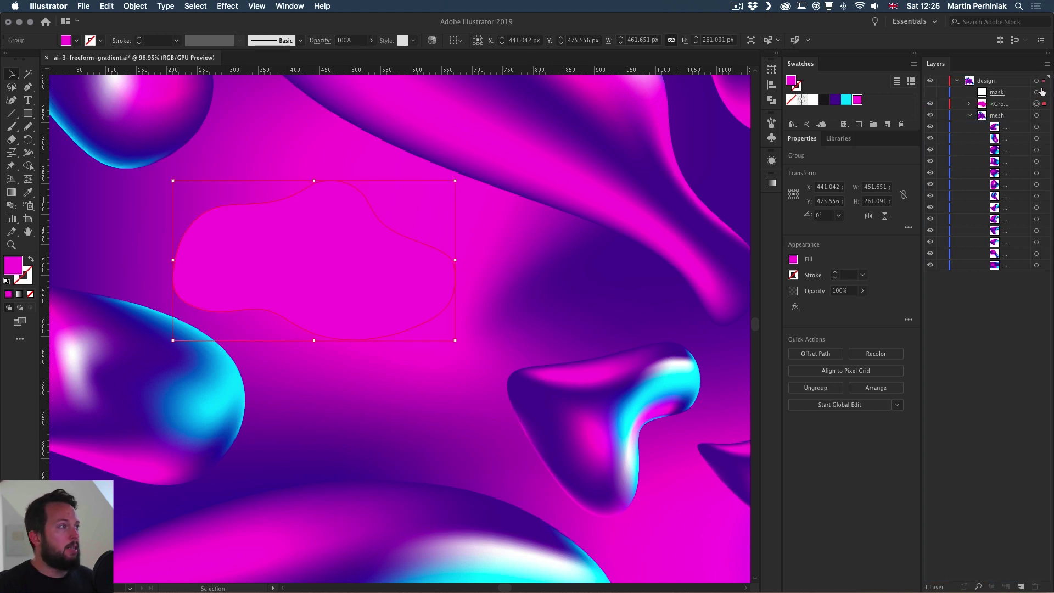
pyautogui.click(970, 104)
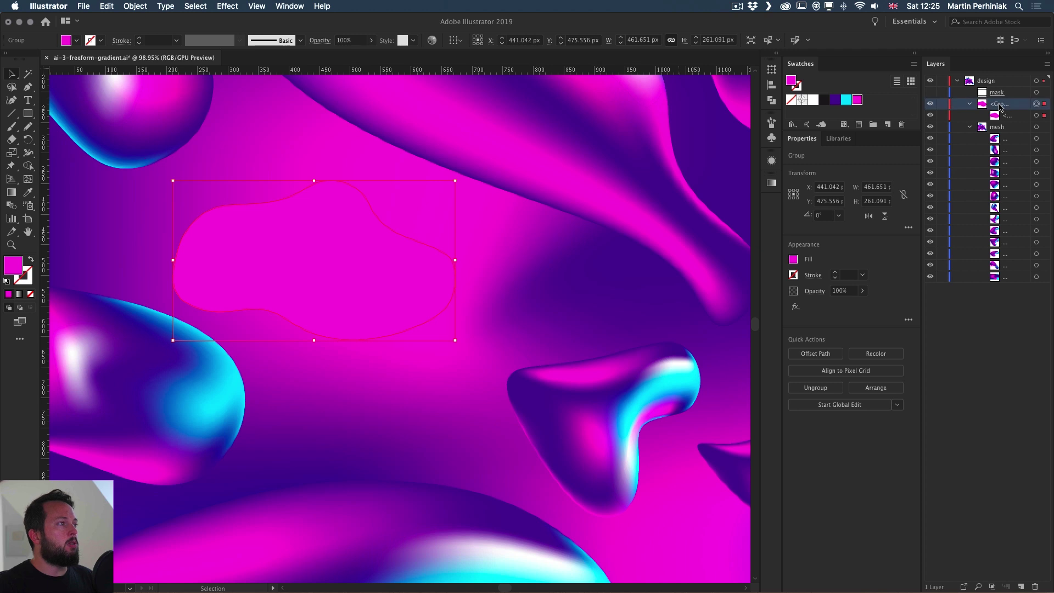
pyautogui.doubleClick(999, 104)
pyautogui.write('grad')
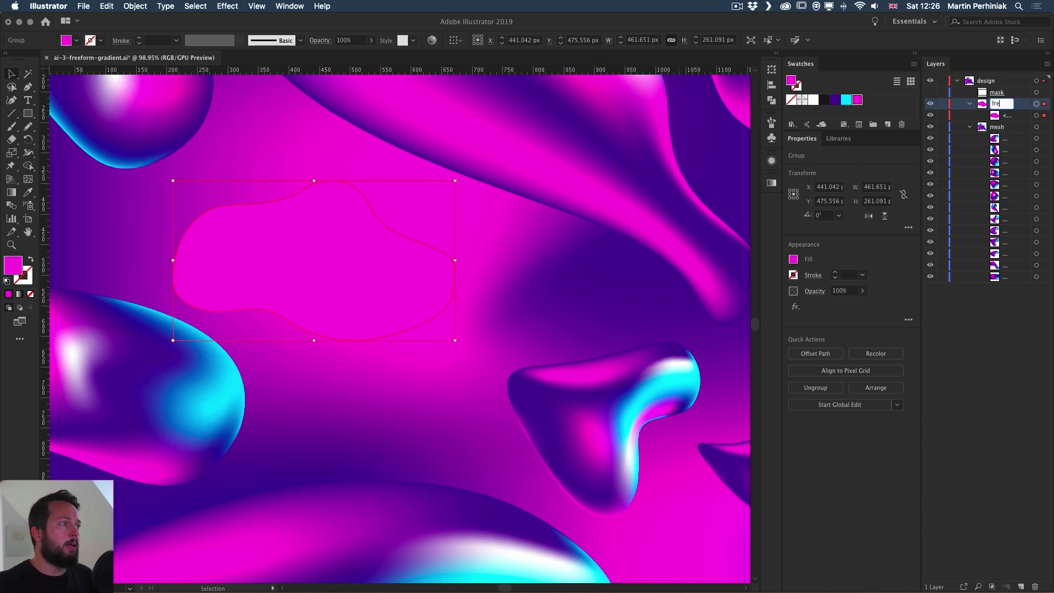
pyautogui.write('freeform')
pyautogui.press('Return')
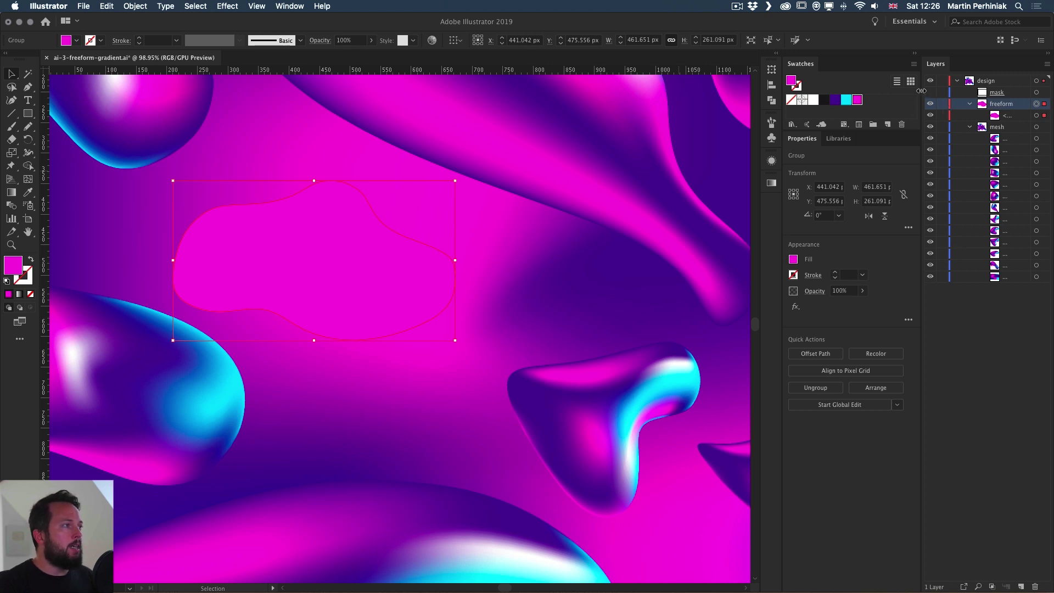
pyautogui.moveTo(921, 93); pyautogui.dragTo(907, 92)
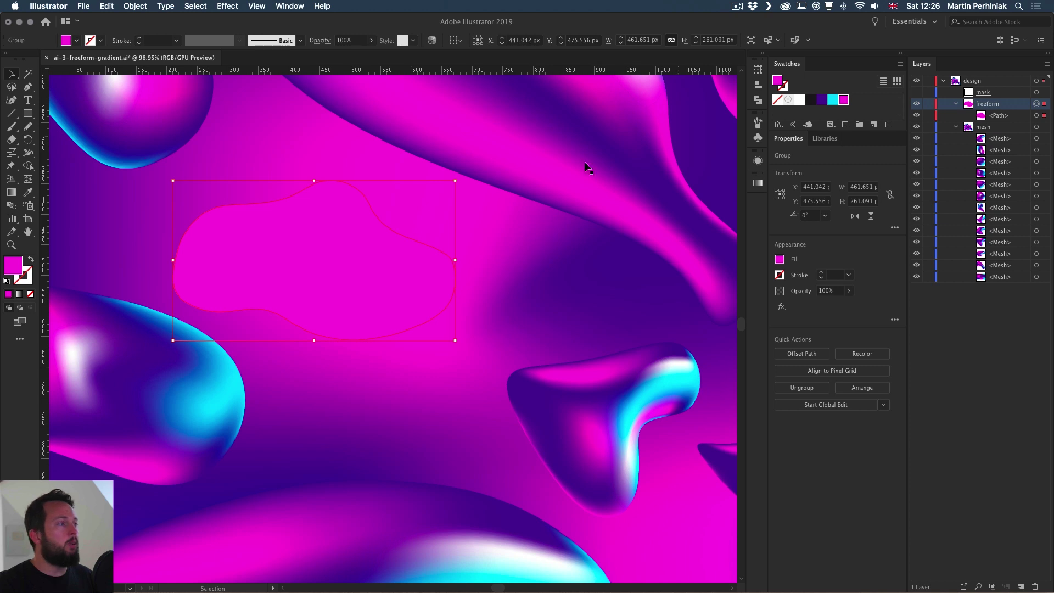
# Fill the blob with black, shift it up and right, and ready the Gradient tool's Freeform type.
pyautogui.click(810, 100)
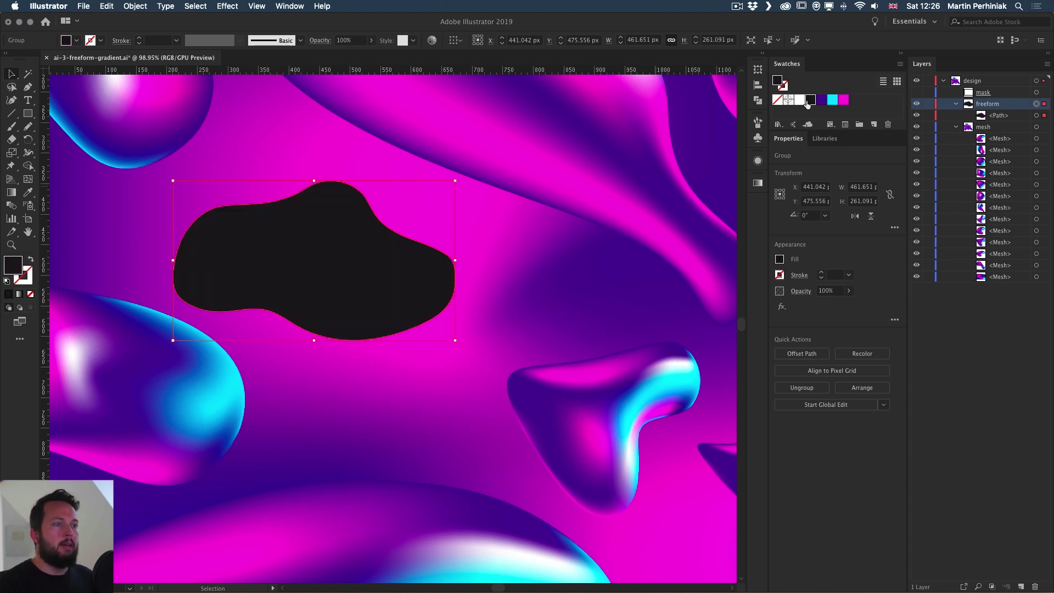
pyautogui.moveTo(331, 267); pyautogui.dragTo(362, 260)
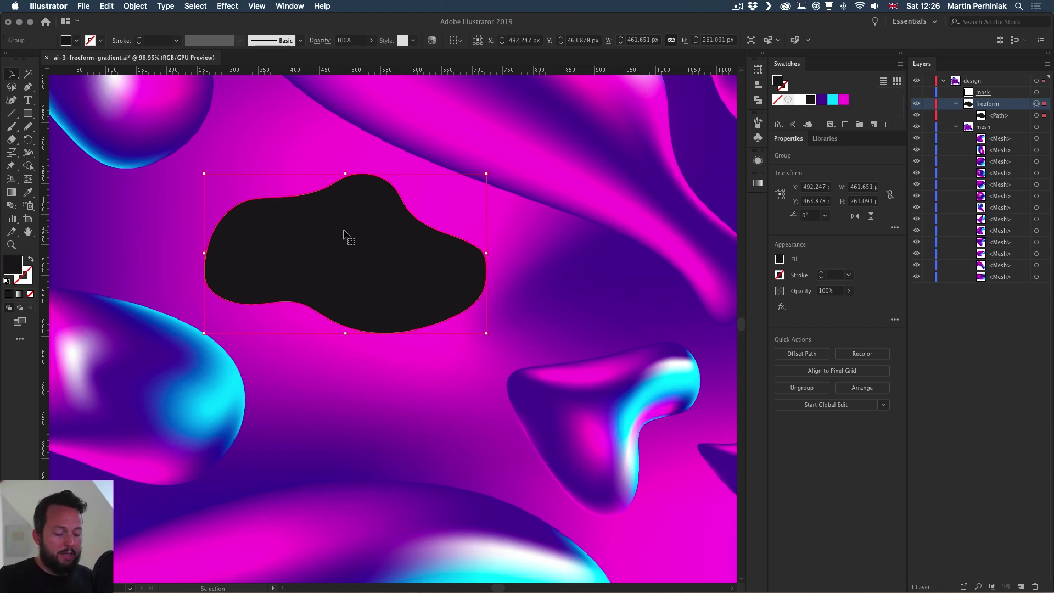
pyautogui.press('g')
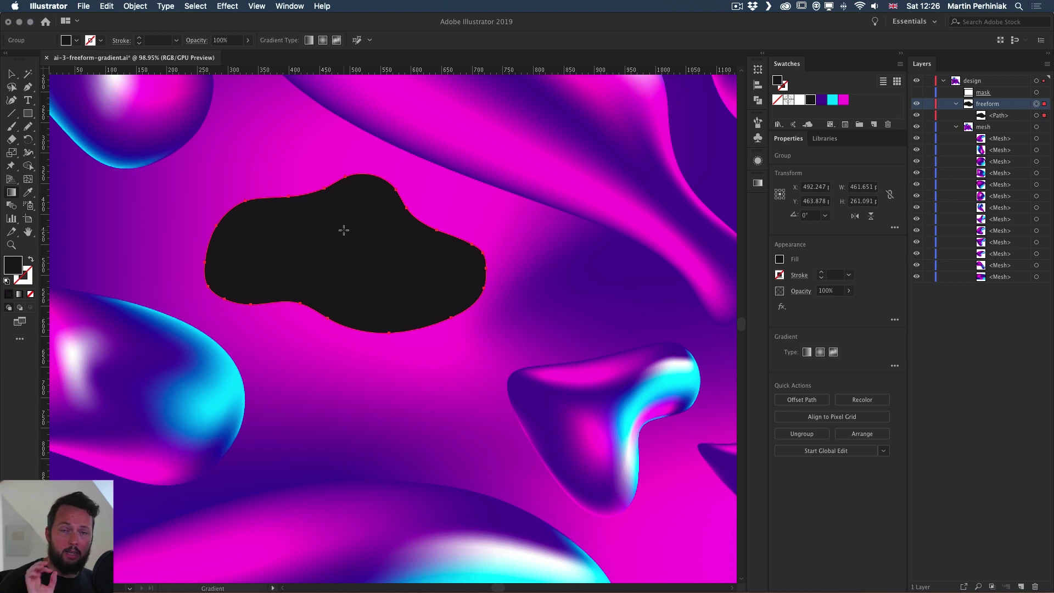
pyautogui.press('x')
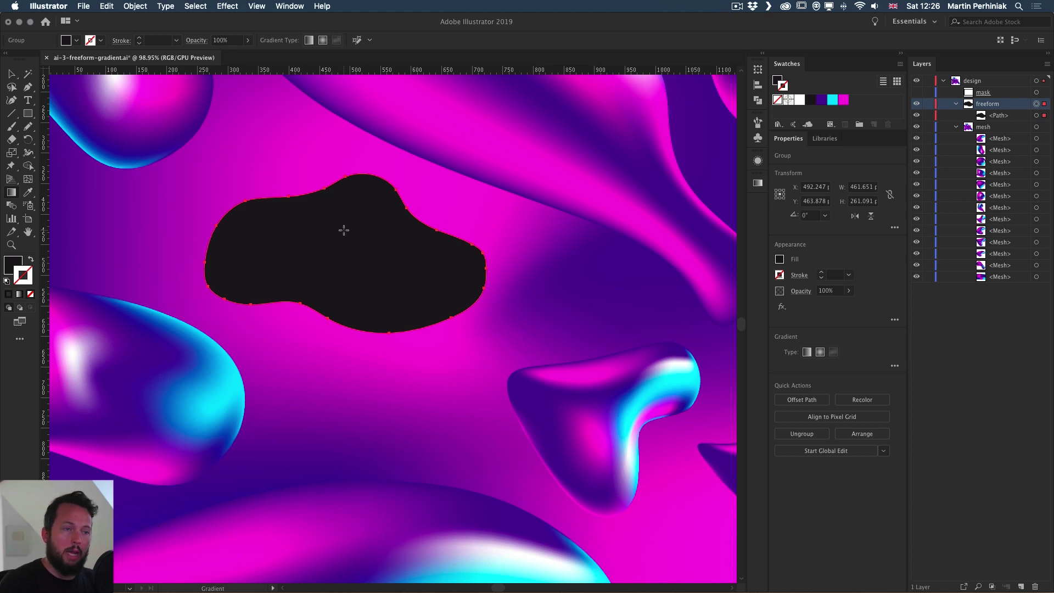
pyautogui.press('x')
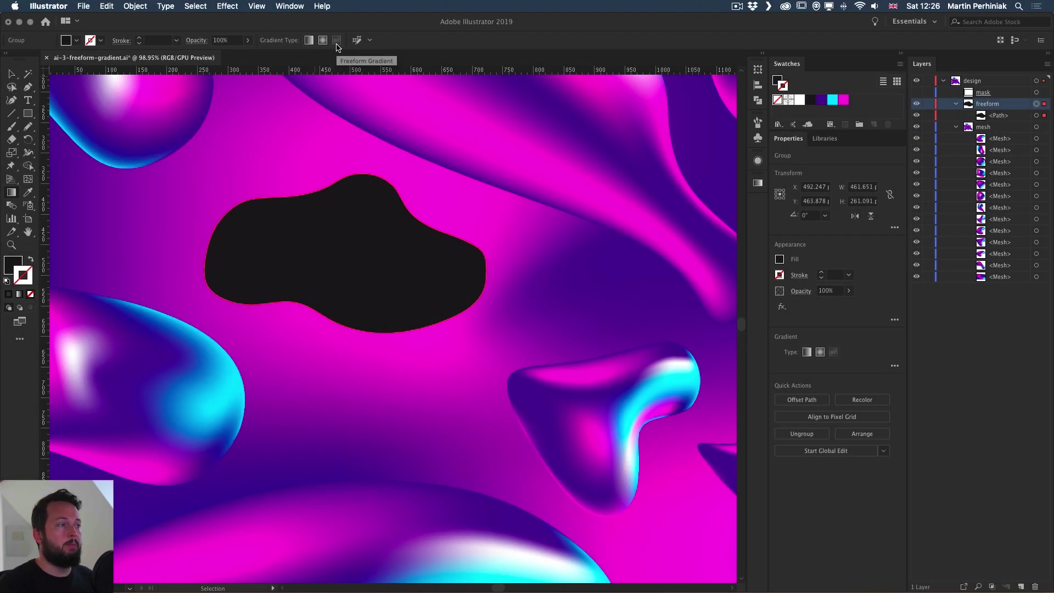
pyautogui.click(337, 47)
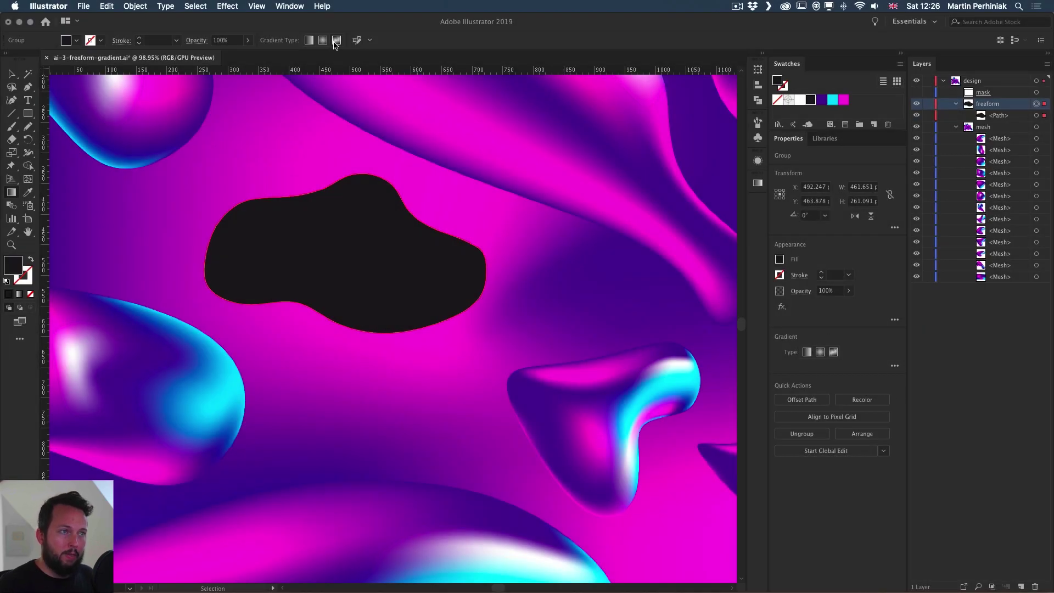
# Apply a freeform gradient with a cyan left point, a dark purple top point and a magenta right point.
pyautogui.click(336, 40)
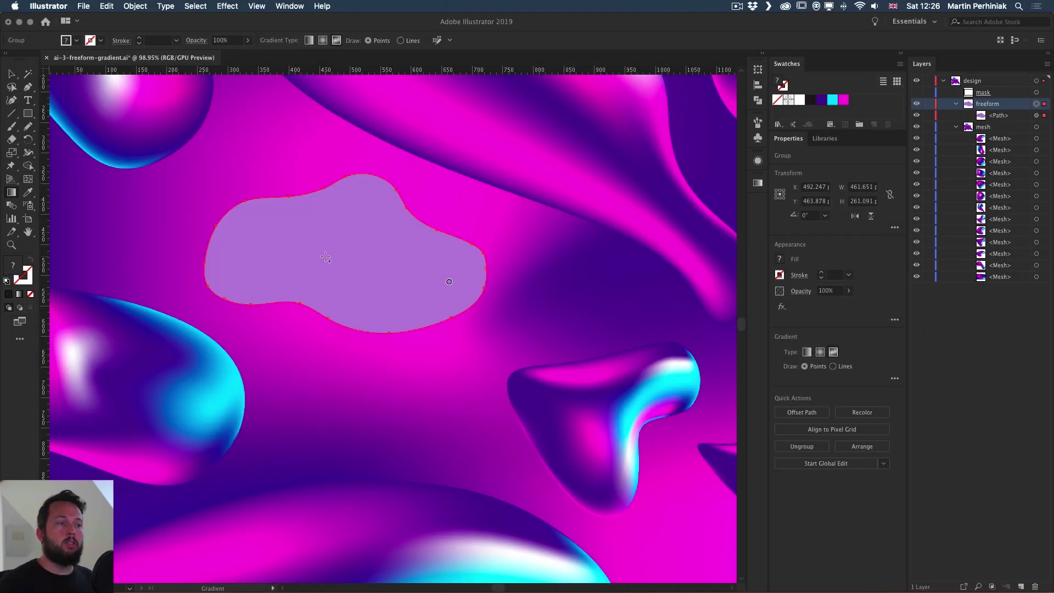
pyautogui.moveTo(449, 283); pyautogui.dragTo(263, 252)
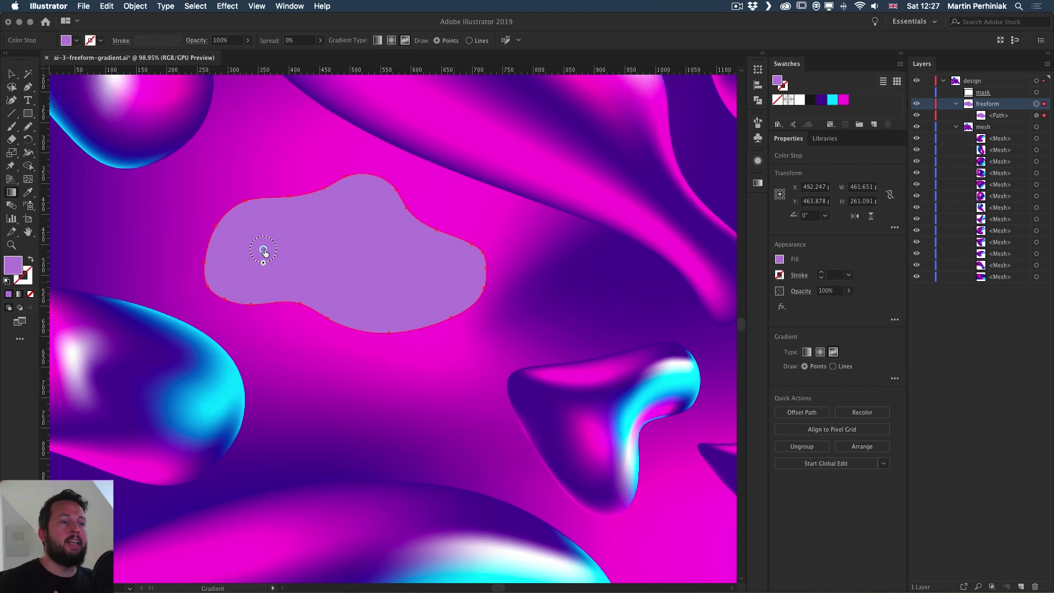
pyautogui.click(845, 101)
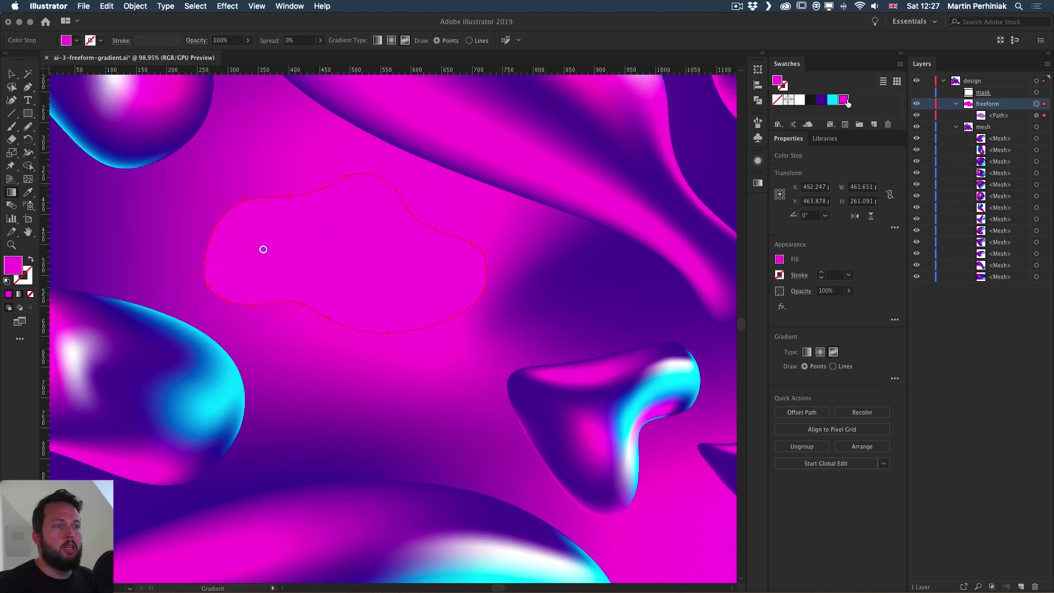
pyautogui.click(832, 100)
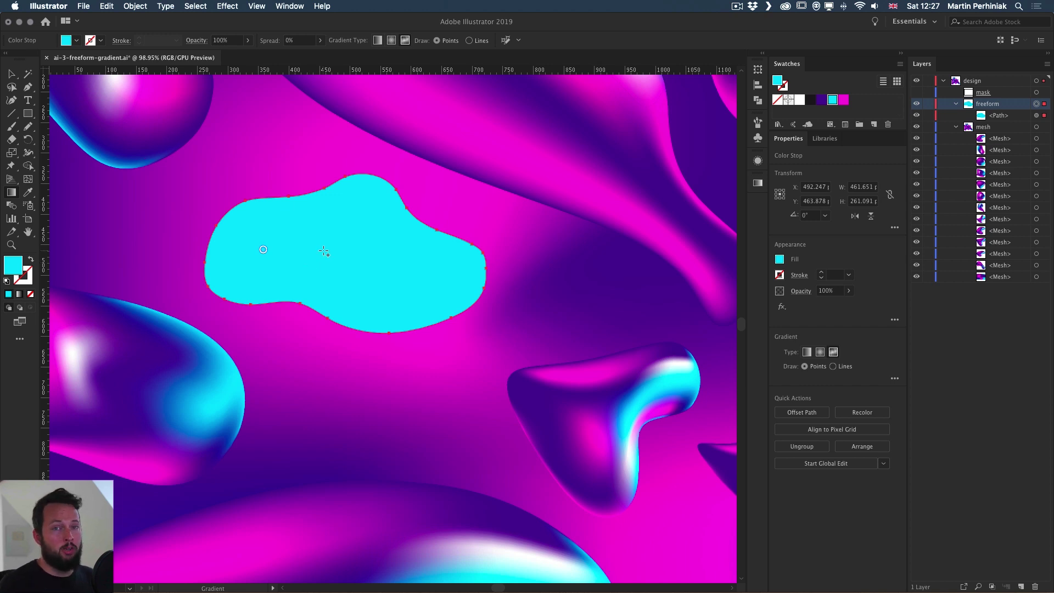
pyautogui.click(354, 237)
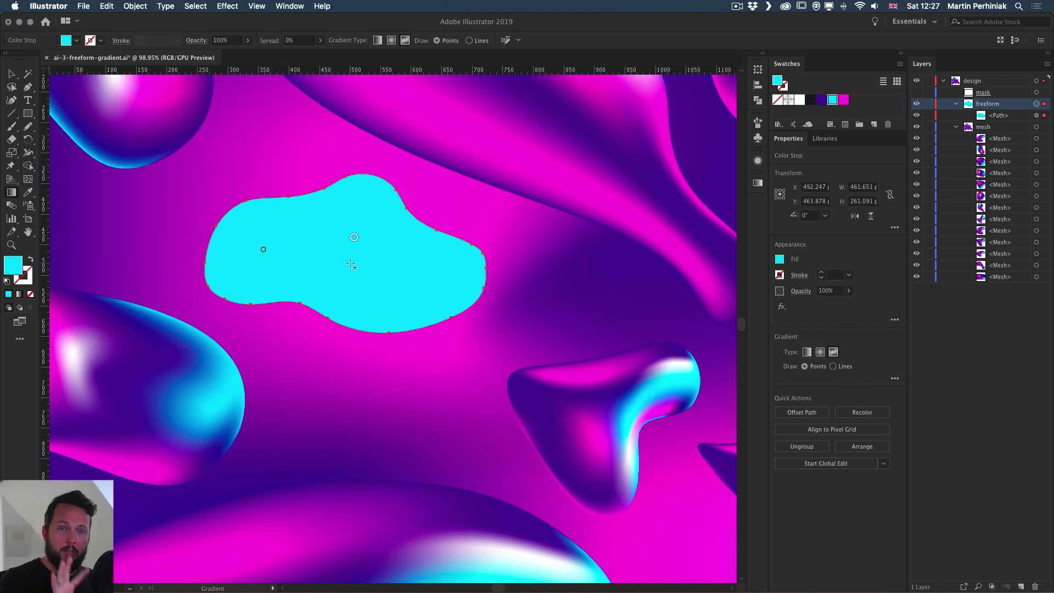
pyautogui.moveTo(354, 240)
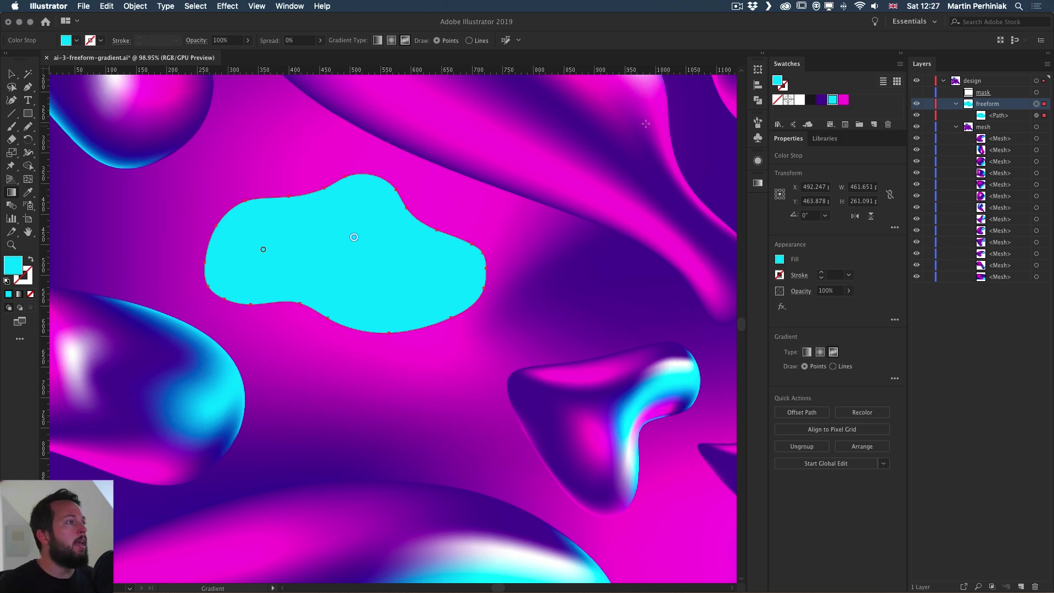
pyautogui.click(821, 100)
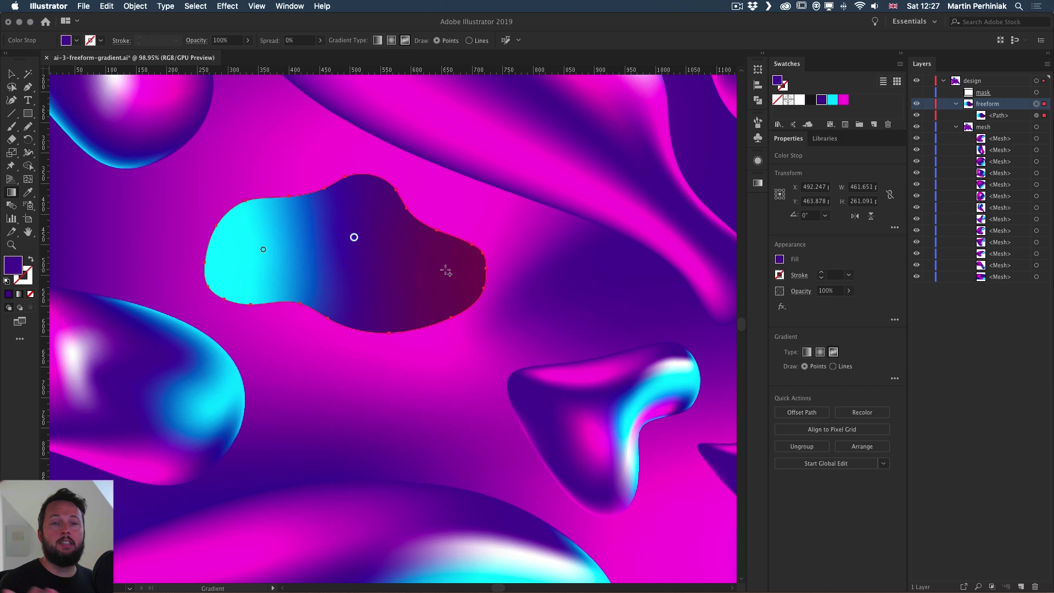
pyautogui.click(446, 275)
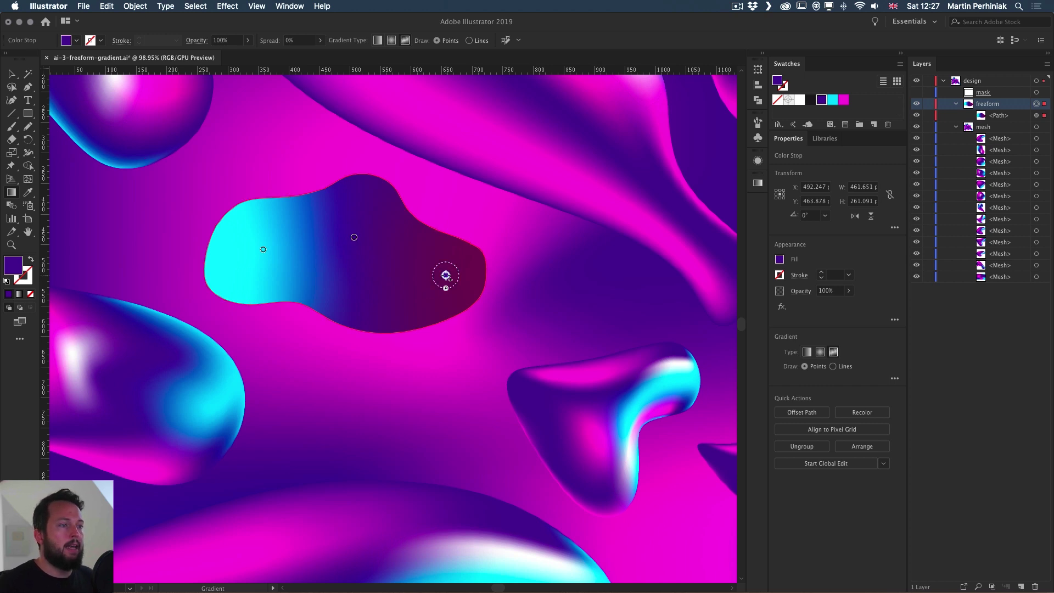
pyautogui.click(845, 100)
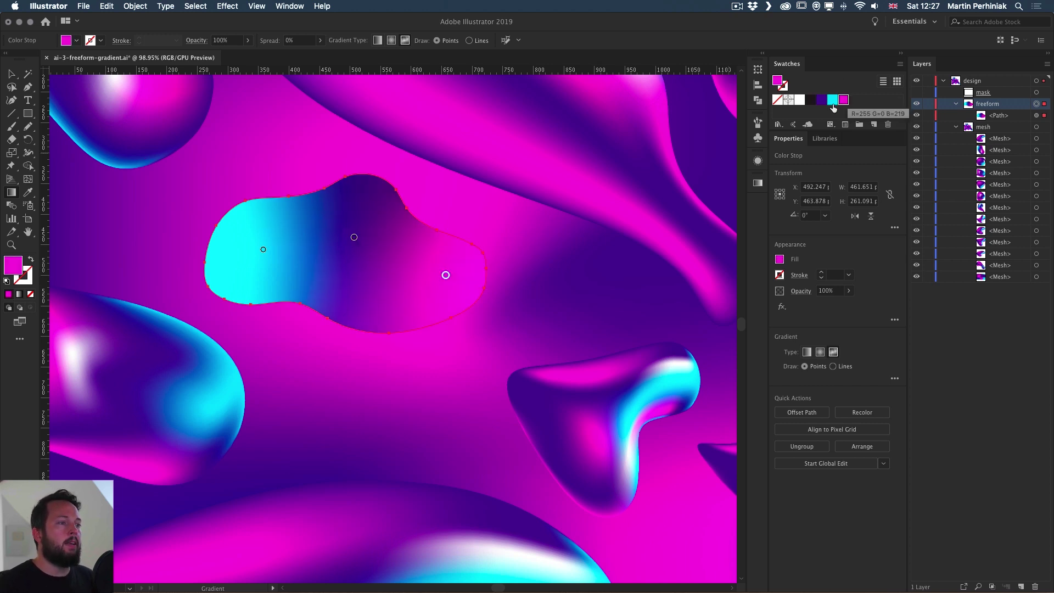
# Reposition the cyan, dark purple and magenta colour points to refine the blend across the blob.
pyautogui.moveTo(445, 275); pyautogui.dragTo(329, 273)
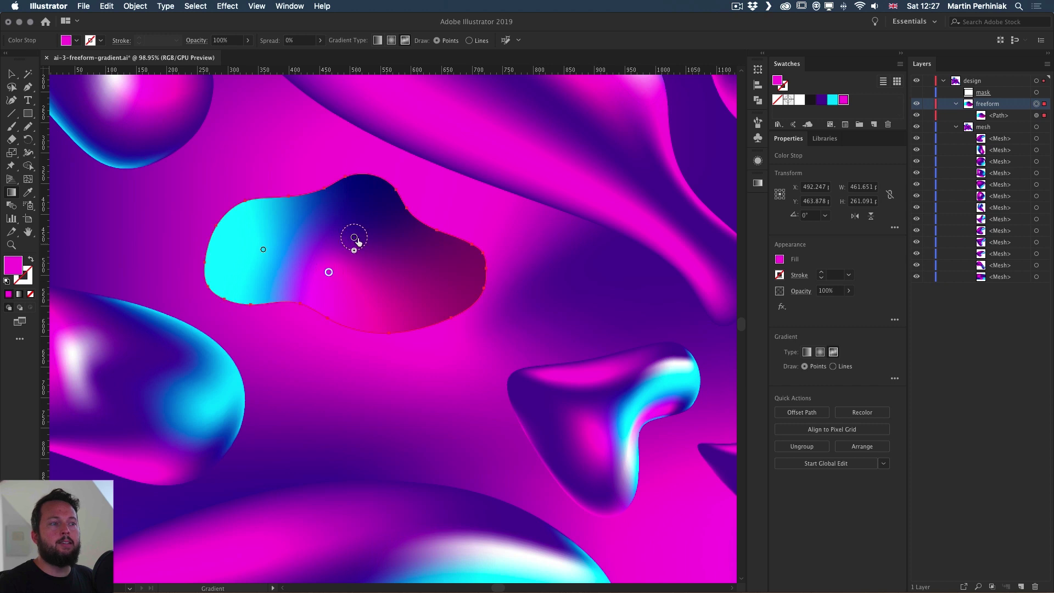
pyautogui.moveTo(354, 237)
pyautogui.mouseDown()
pyautogui.moveTo(439, 283)
pyautogui.moveTo(340, 250)
pyautogui.mouseUp()
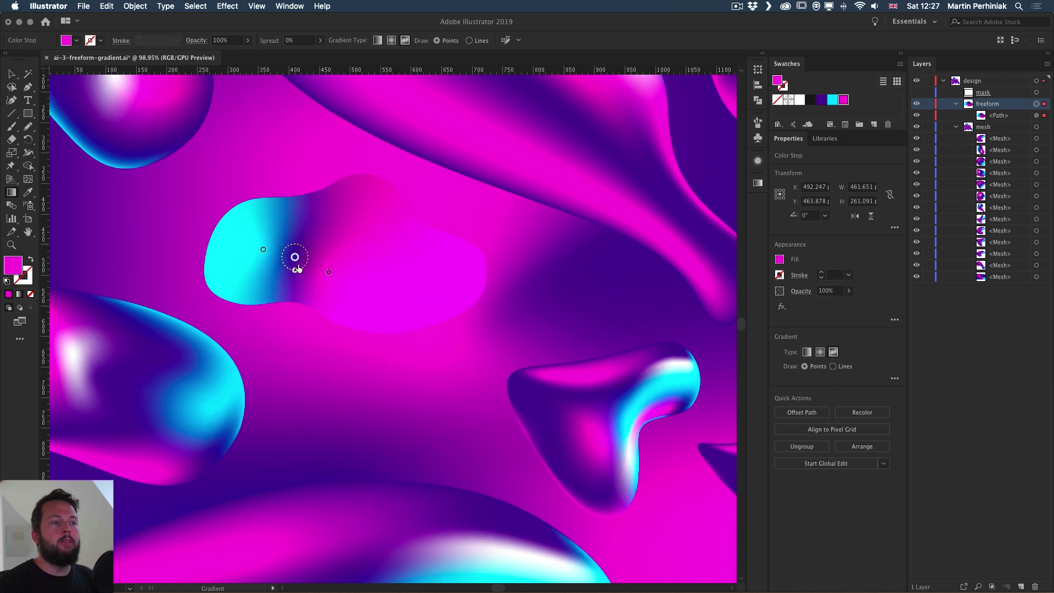
pyautogui.moveTo(298, 269); pyautogui.dragTo(412, 278)
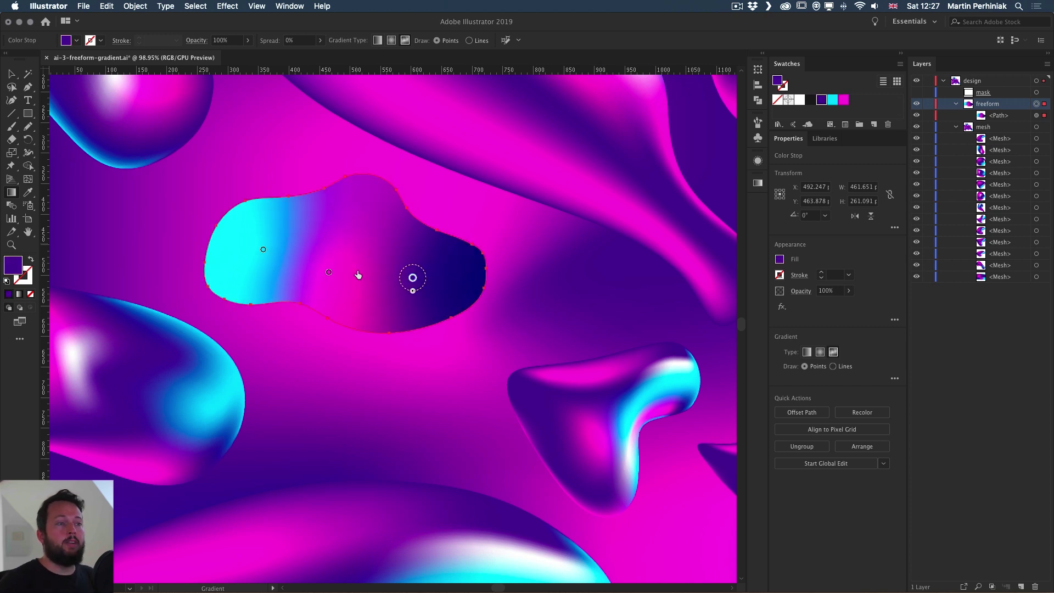
pyautogui.moveTo(328, 272); pyautogui.dragTo(333, 257)
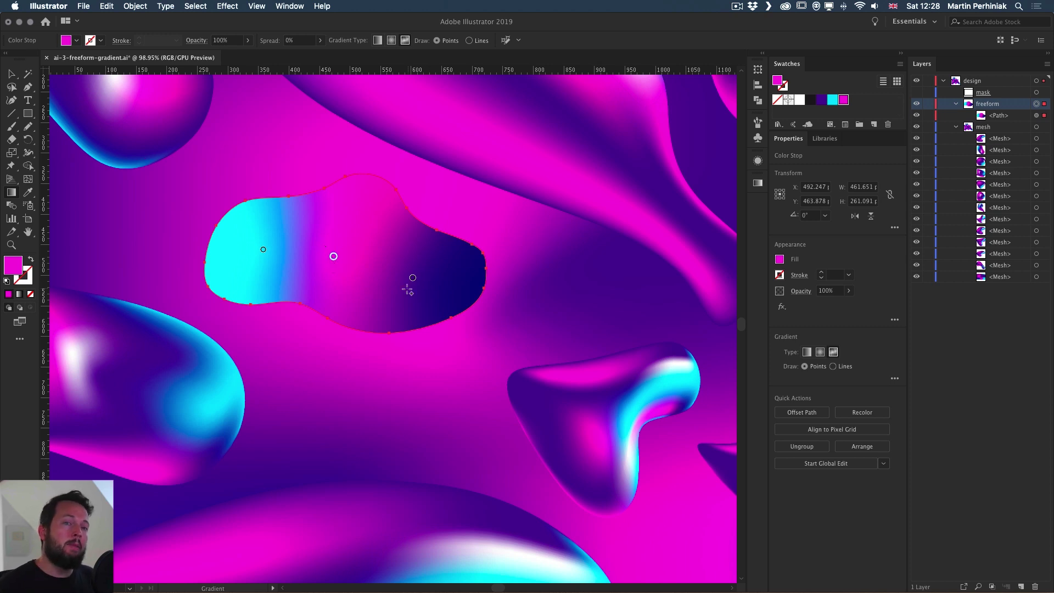
pyautogui.moveTo(413, 283)
pyautogui.mouseDown()
pyautogui.moveTo(297, 254)
pyautogui.moveTo(404, 269)
pyautogui.mouseUp()
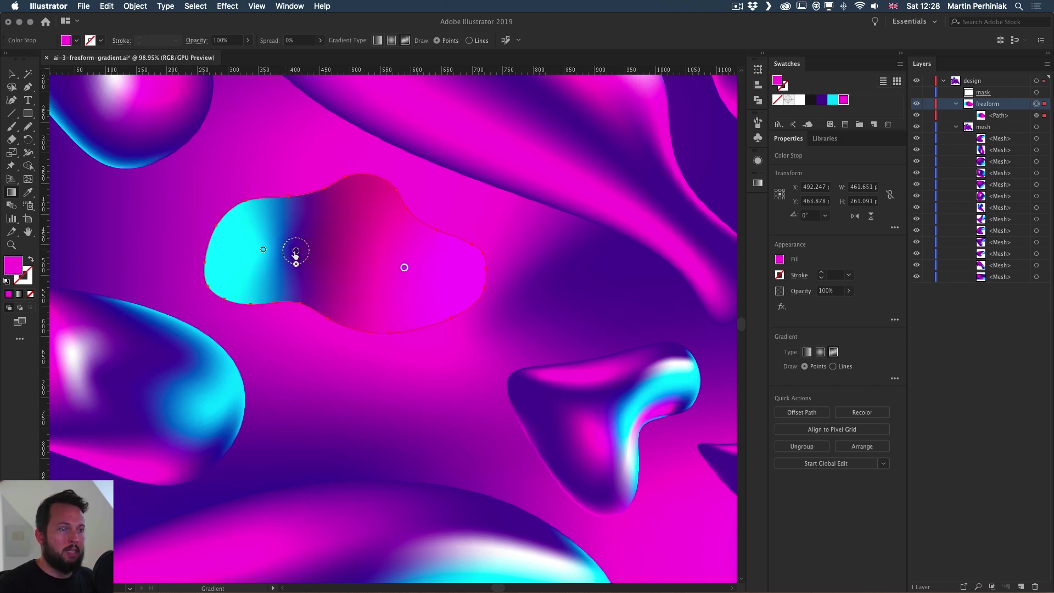
pyautogui.moveTo(295, 253); pyautogui.dragTo(365, 262)
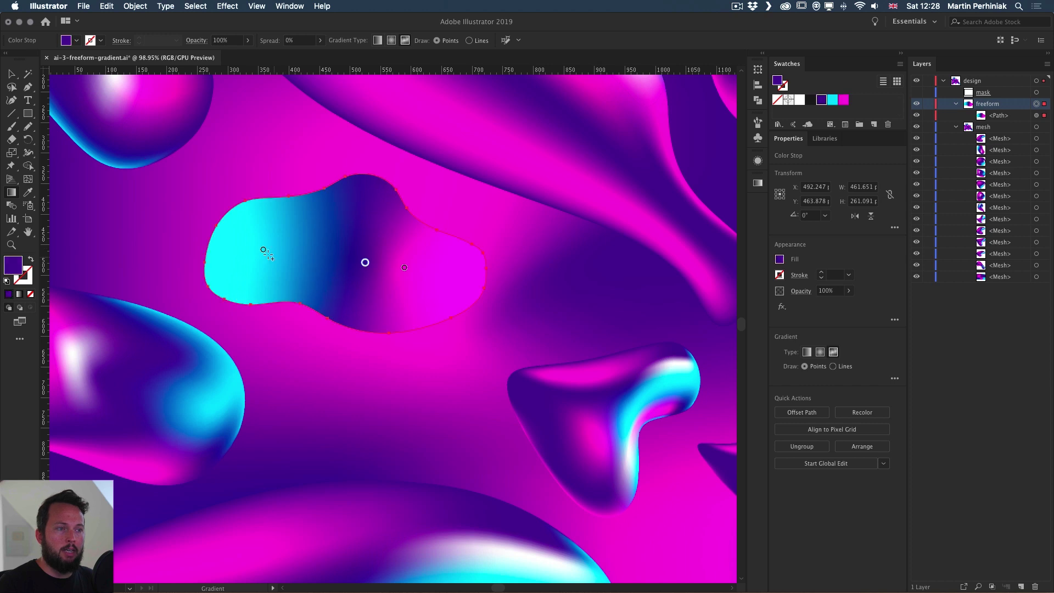
pyautogui.moveTo(263, 249); pyautogui.dragTo(302, 248)
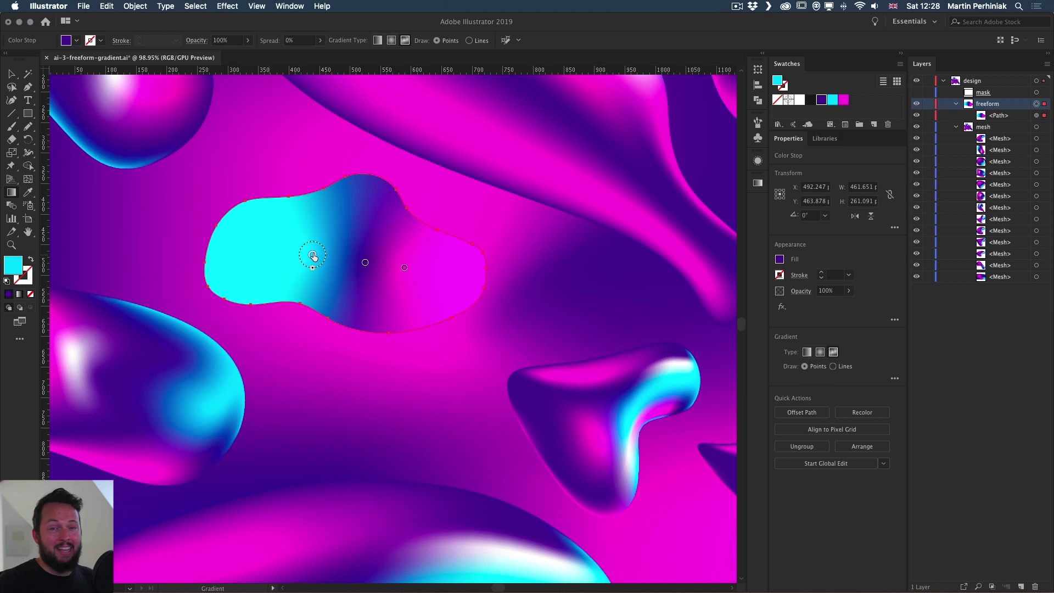
# Add a dark purple point at the blob's left edge and a cyan point along its bottom.
pyautogui.click(266, 251)
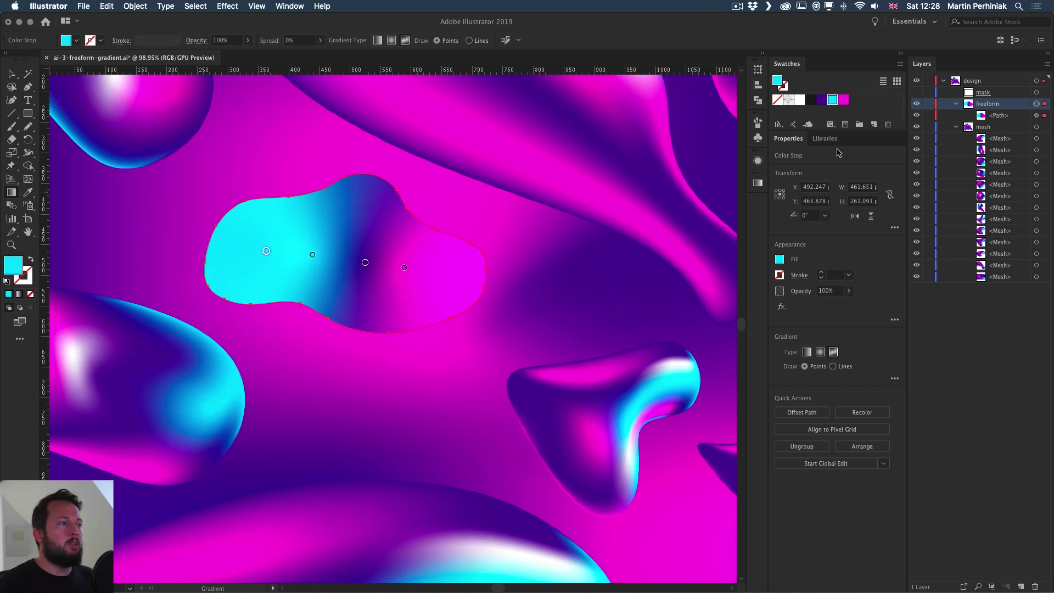
pyautogui.click(822, 101)
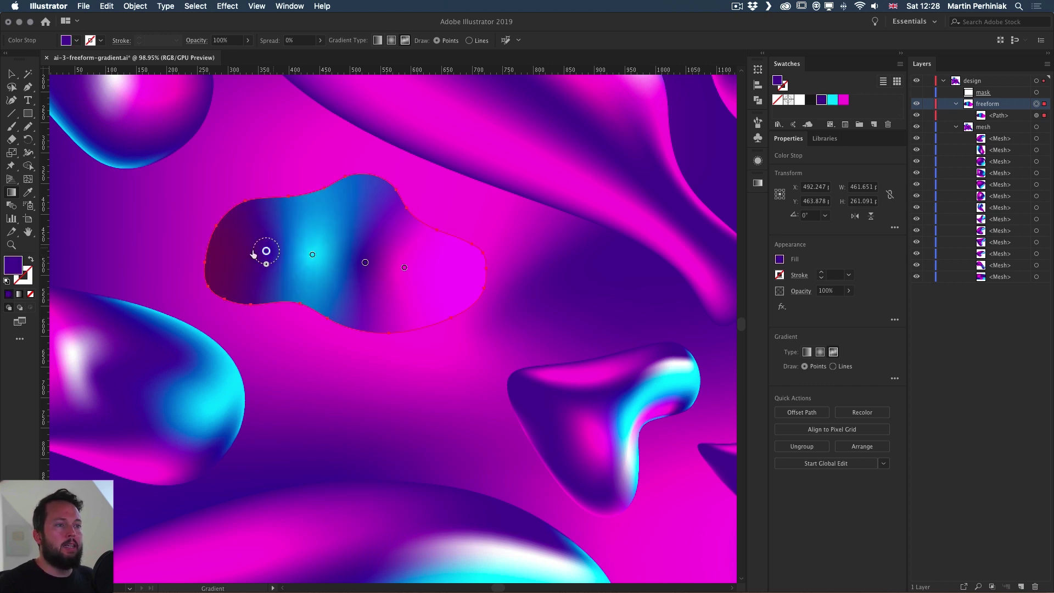
pyautogui.moveTo(266, 252); pyautogui.dragTo(243, 252)
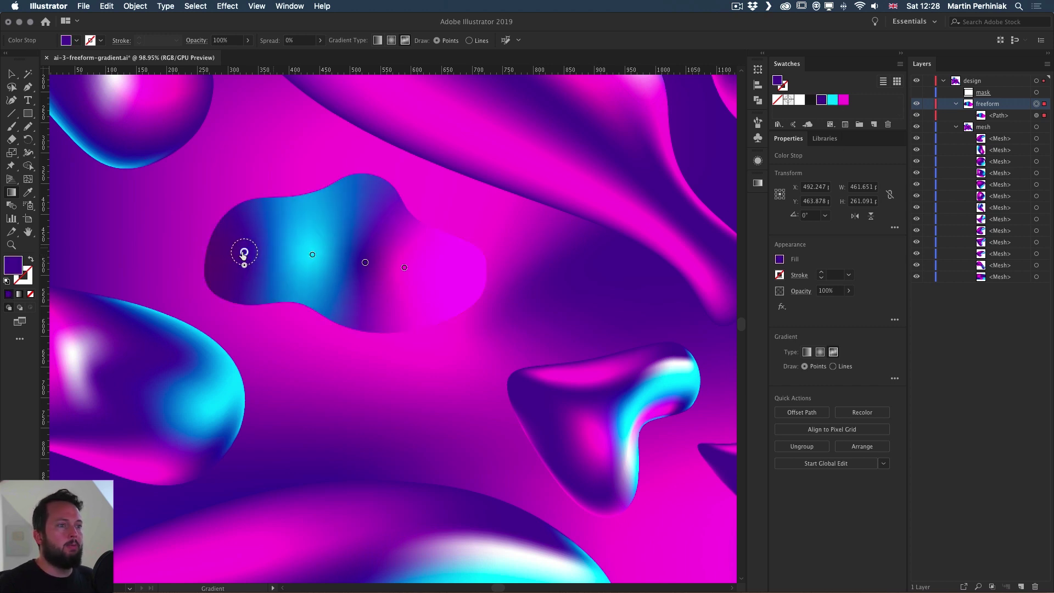
pyautogui.click(443, 276)
pyautogui.click(832, 99)
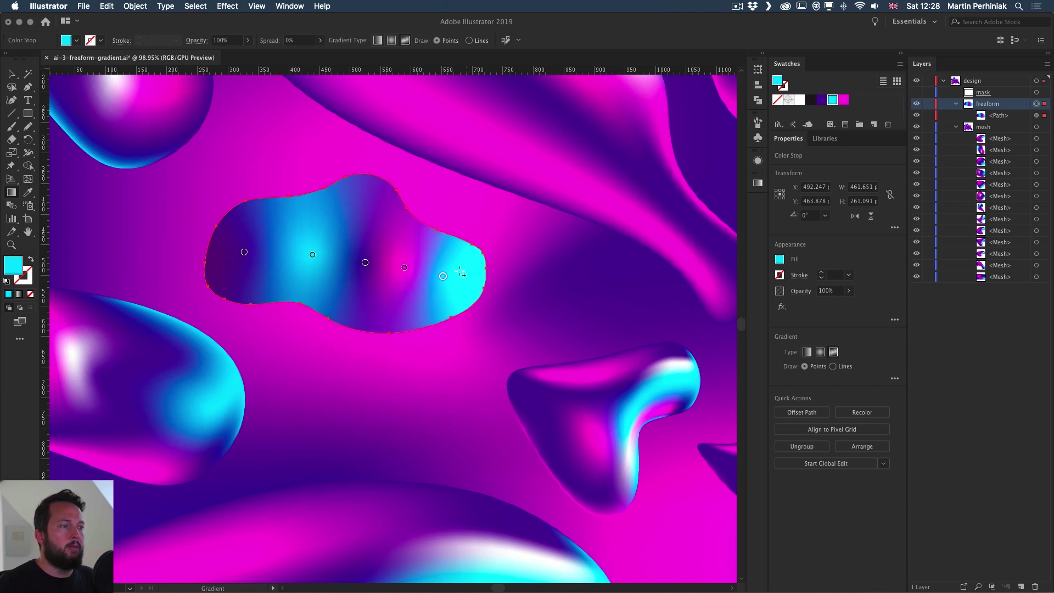
pyautogui.moveTo(443, 276); pyautogui.dragTo(383, 305)
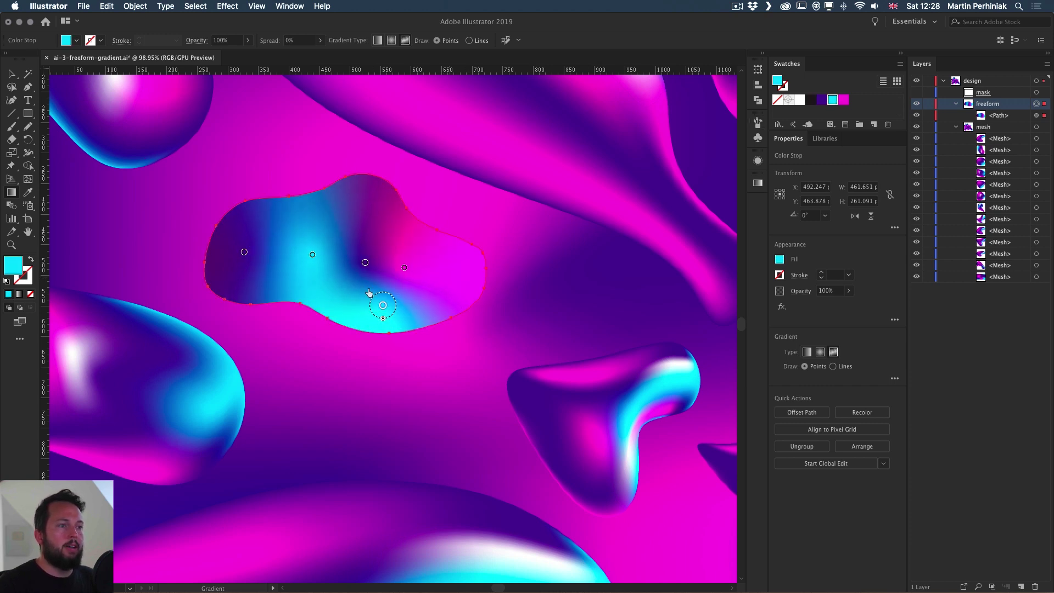
pyautogui.moveTo(313, 254); pyautogui.dragTo(299, 226)
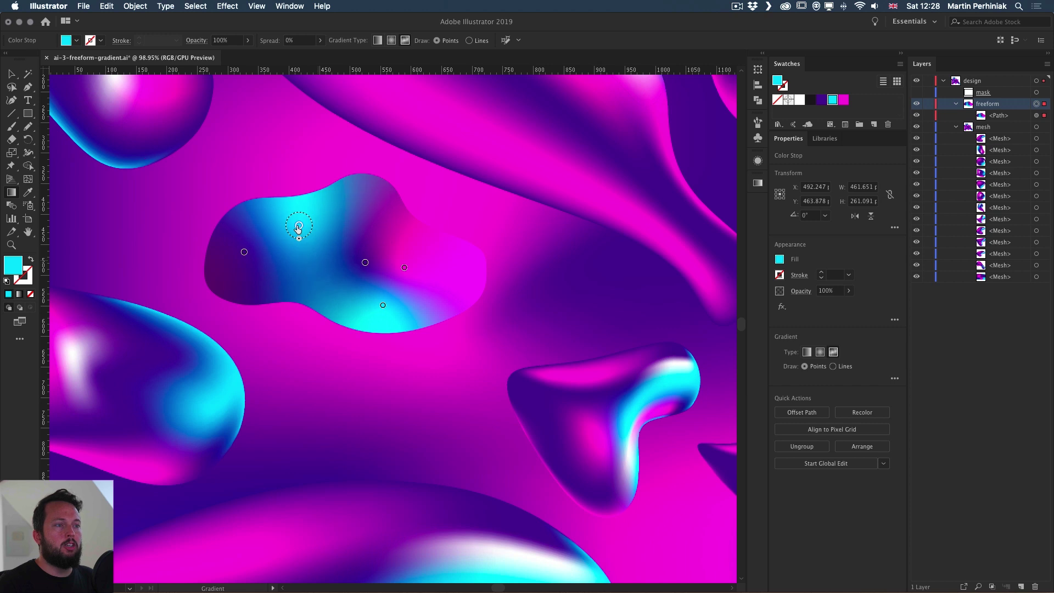
# Select and zoom into the right-hand mesh blob, then drag an interior mesh point left.
pyautogui.press('v')
pyautogui.click(541, 251)
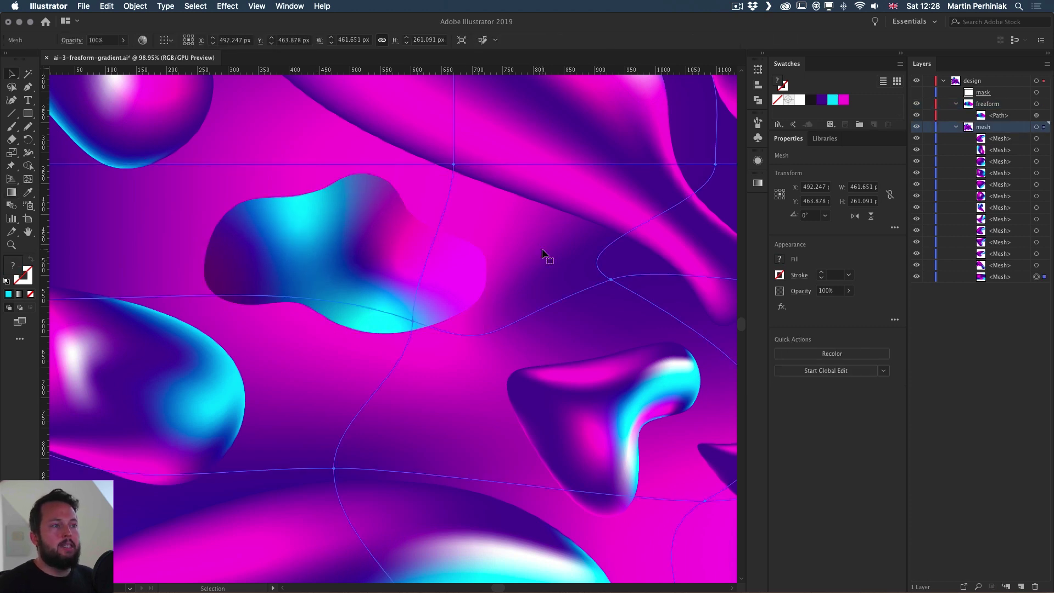
pyautogui.click(87, 393)
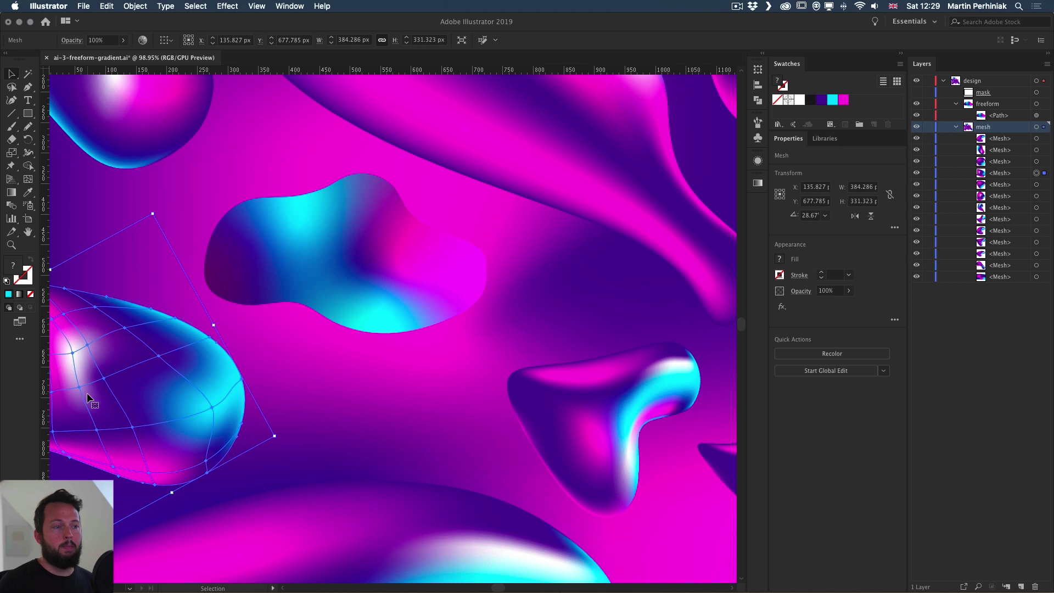
pyautogui.click(645, 423)
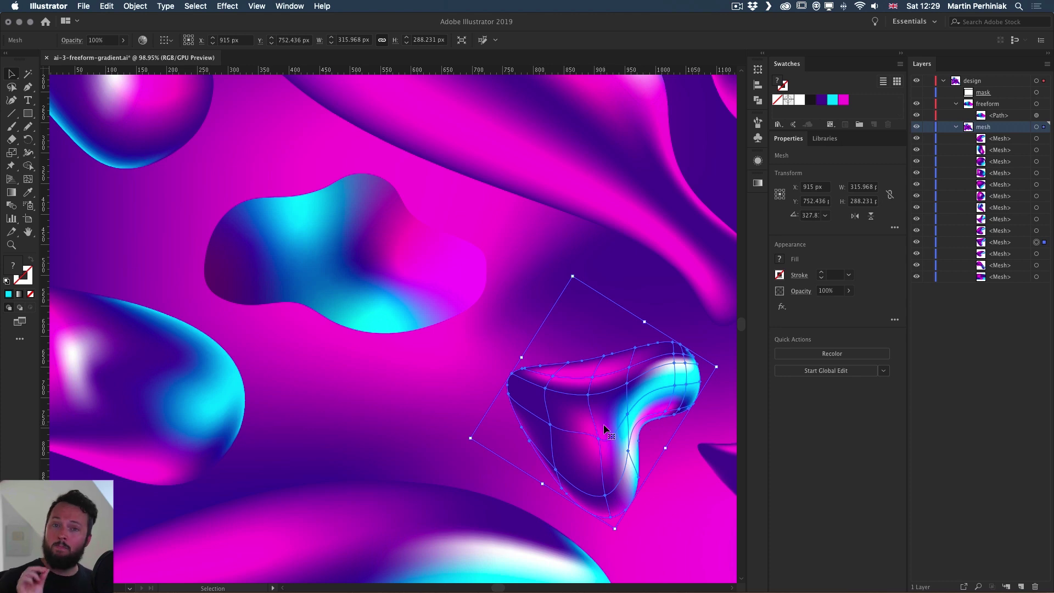
pyautogui.moveTo(604, 424); pyautogui.dragTo(577, 357)
pyautogui.press('a')
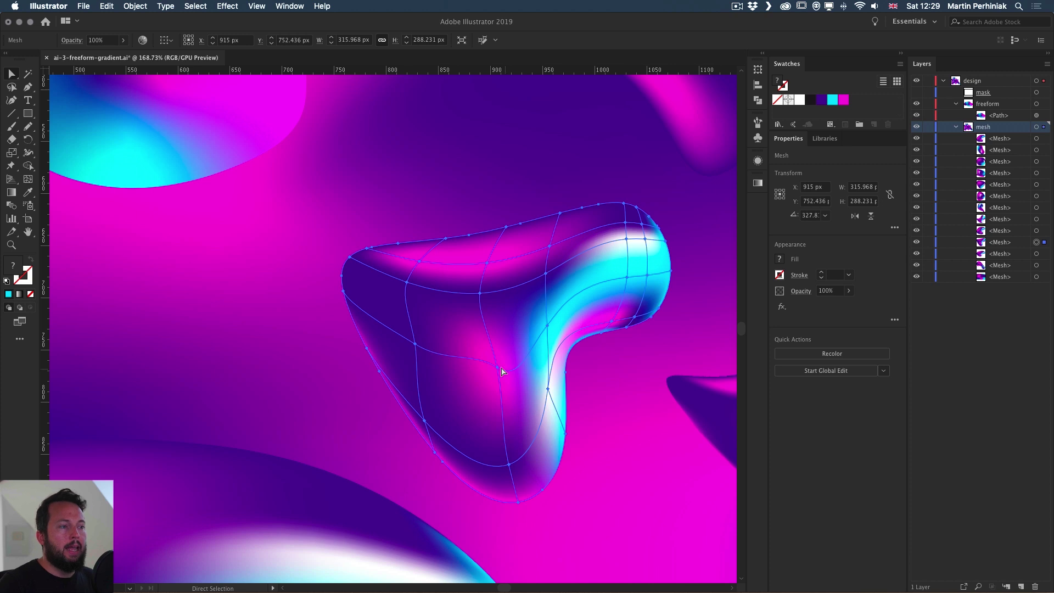
pyautogui.click(498, 365)
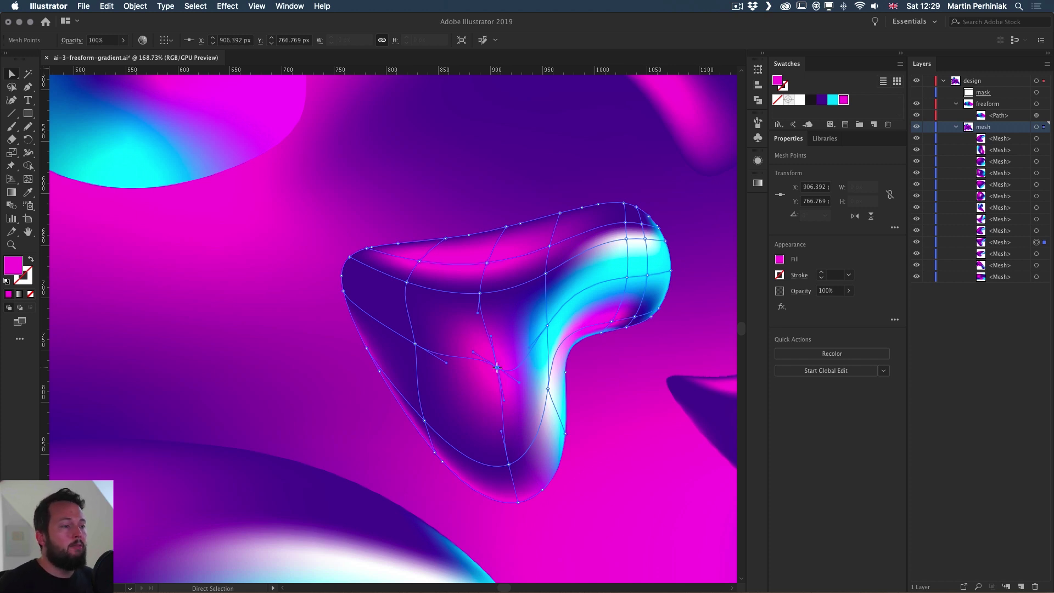
pyautogui.moveTo(498, 367); pyautogui.dragTo(386, 351)
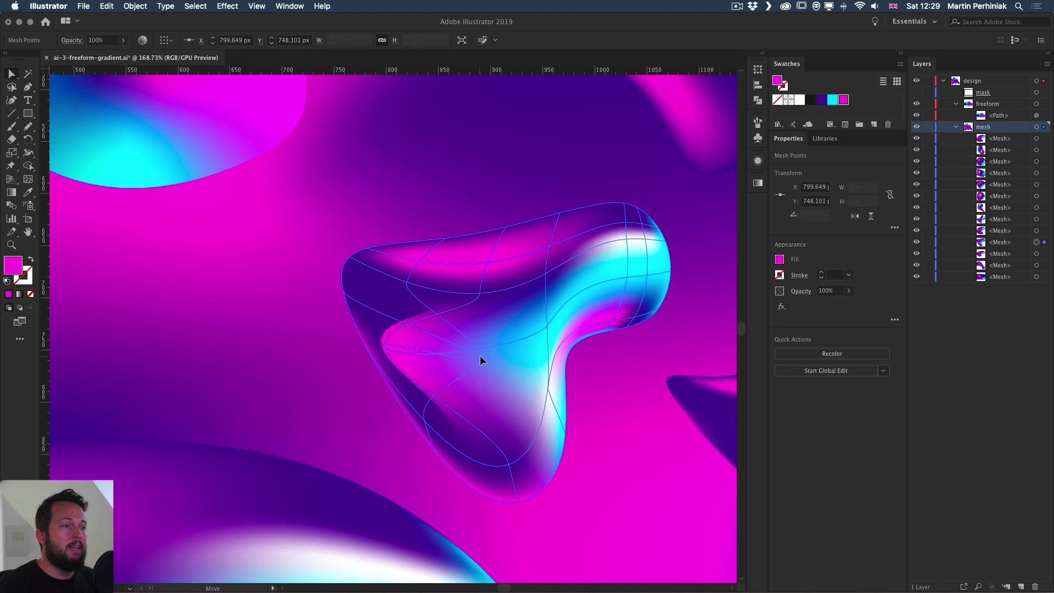
pyautogui.click(295, 383)
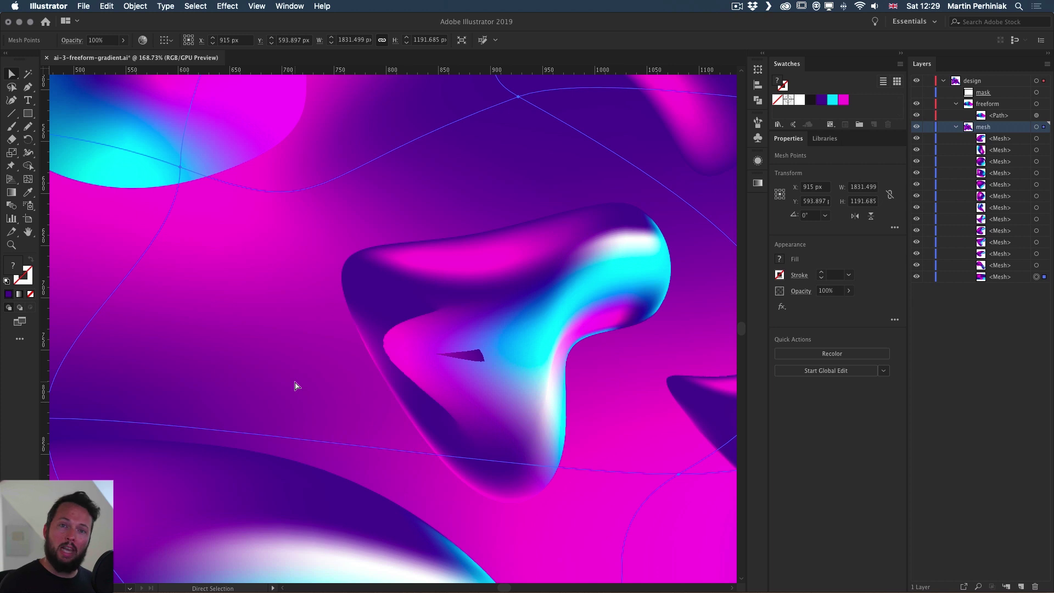
# Zoom in on the dark sliver and recolour two interior mesh points magenta and dark purple.
pyautogui.press('z')
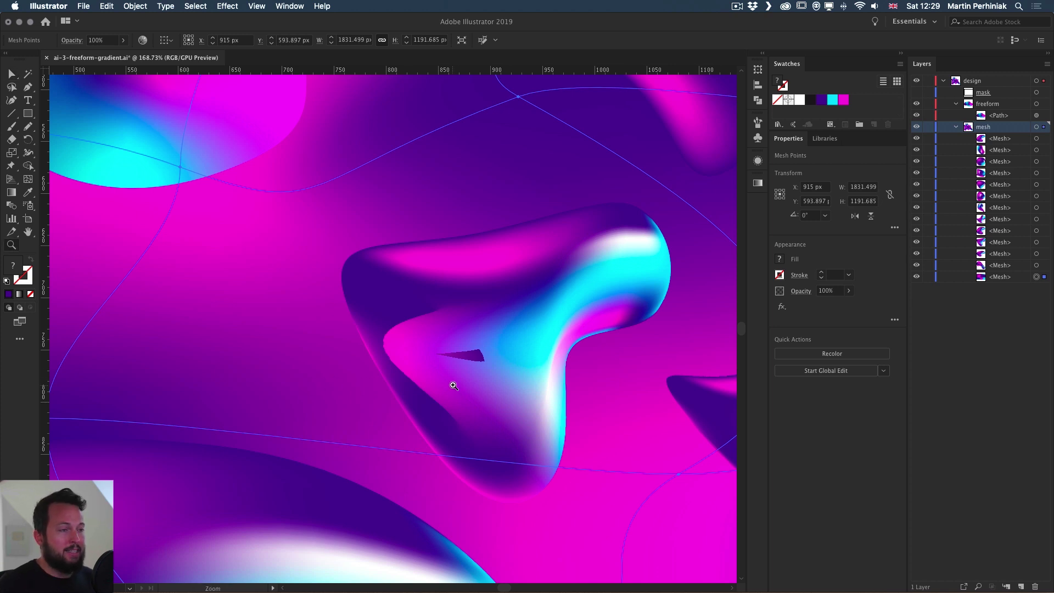
pyautogui.moveTo(472, 362); pyautogui.dragTo(587, 363)
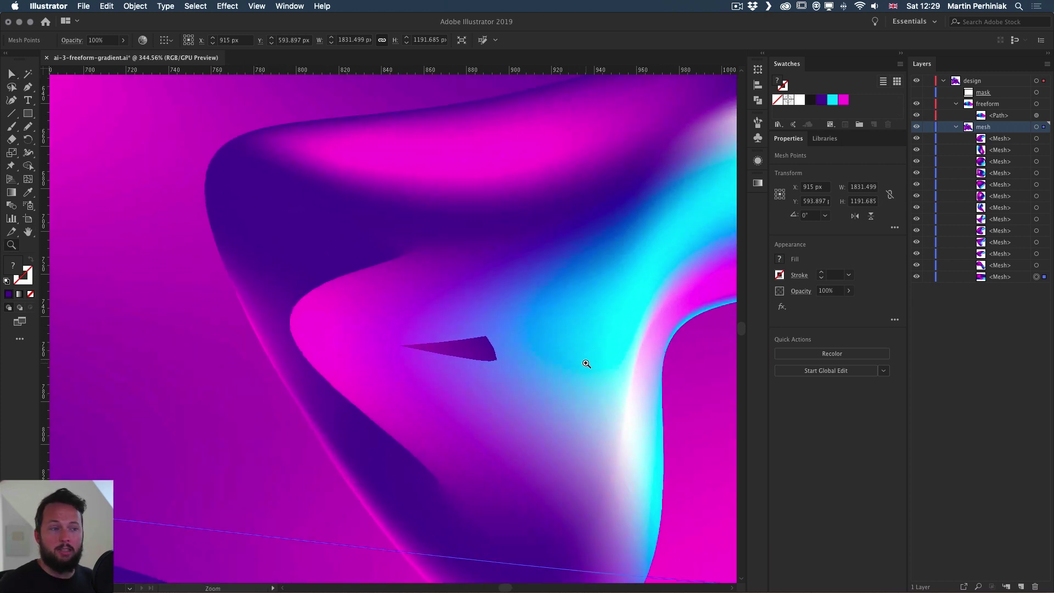
pyautogui.press('a')
pyautogui.click(488, 387)
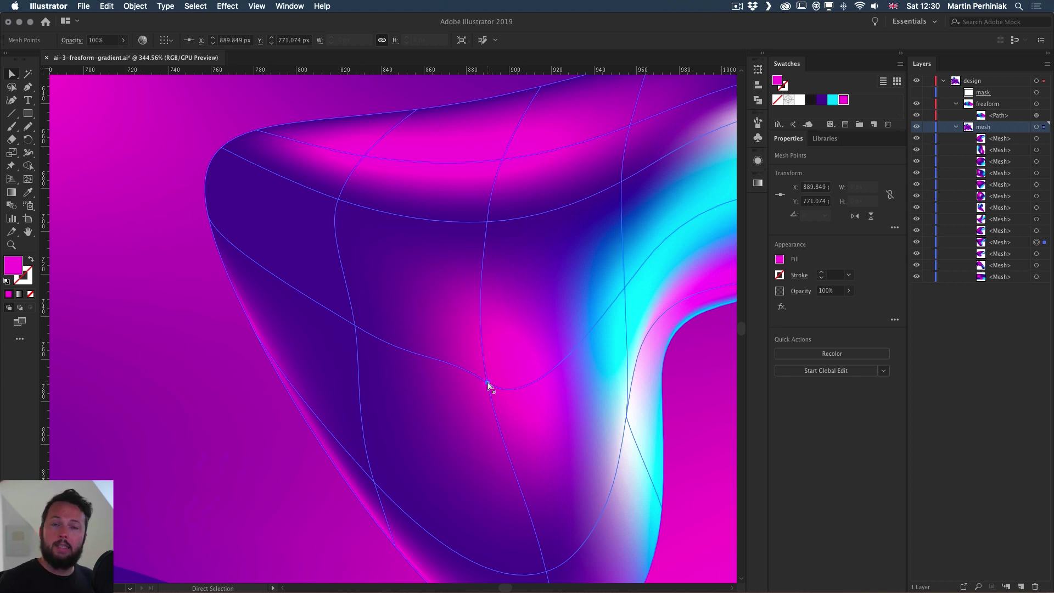
pyautogui.click(356, 326)
pyautogui.click(356, 326)
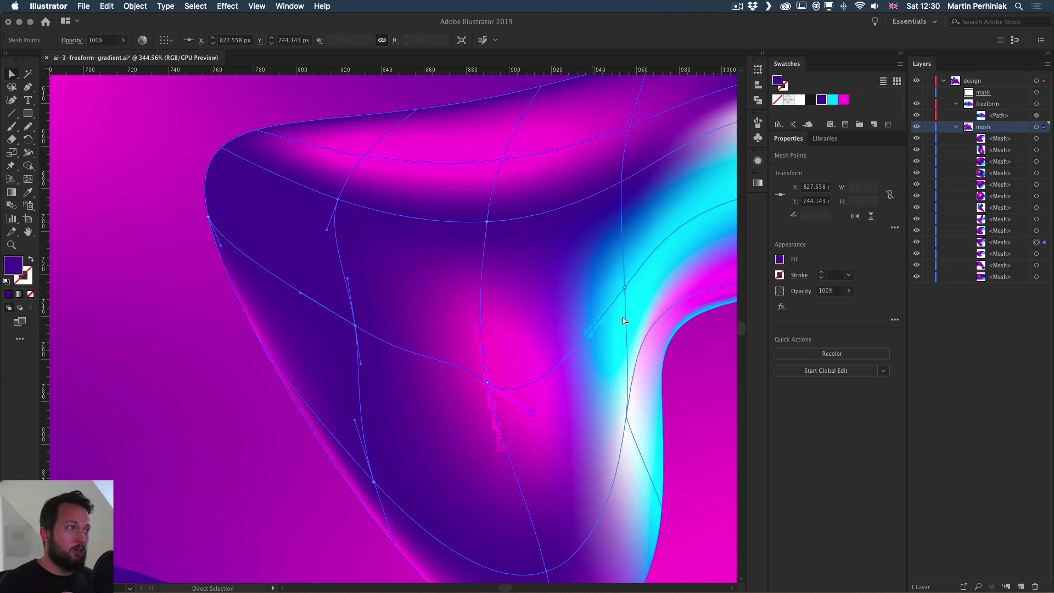
pyautogui.click(844, 100)
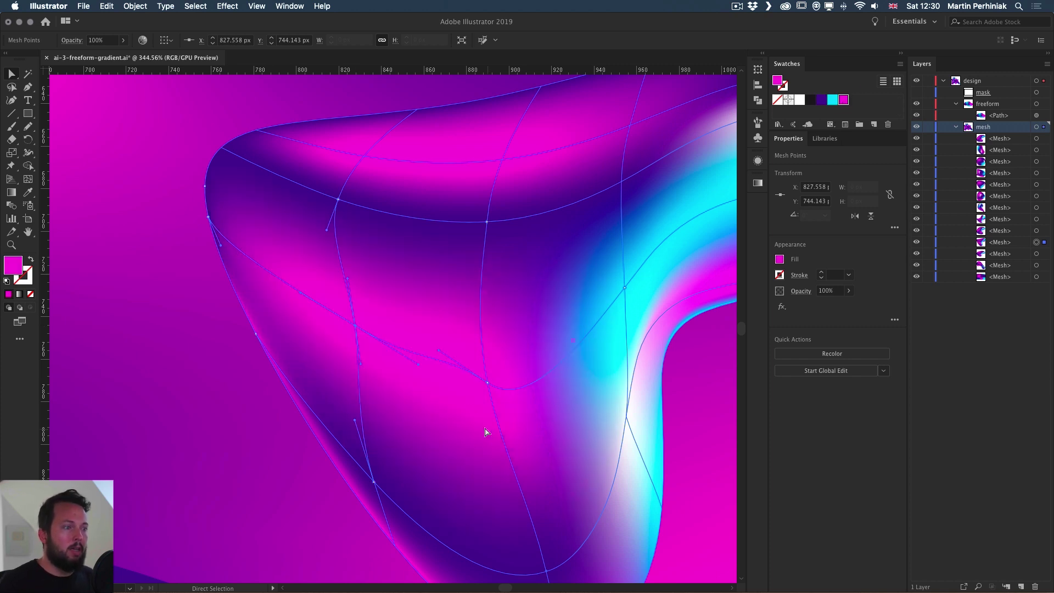
pyautogui.click(488, 383)
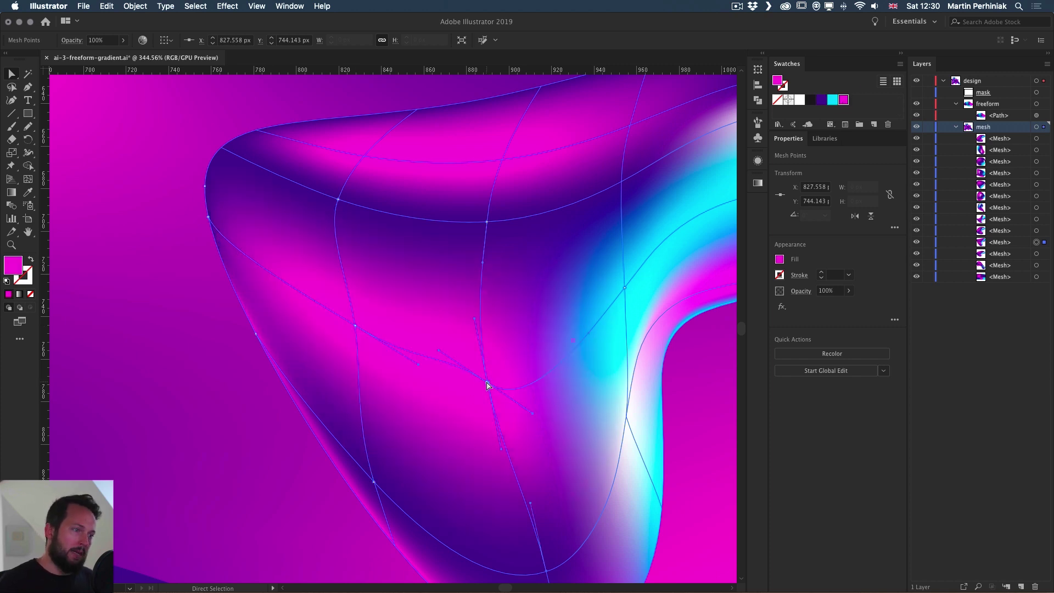
pyautogui.click(821, 100)
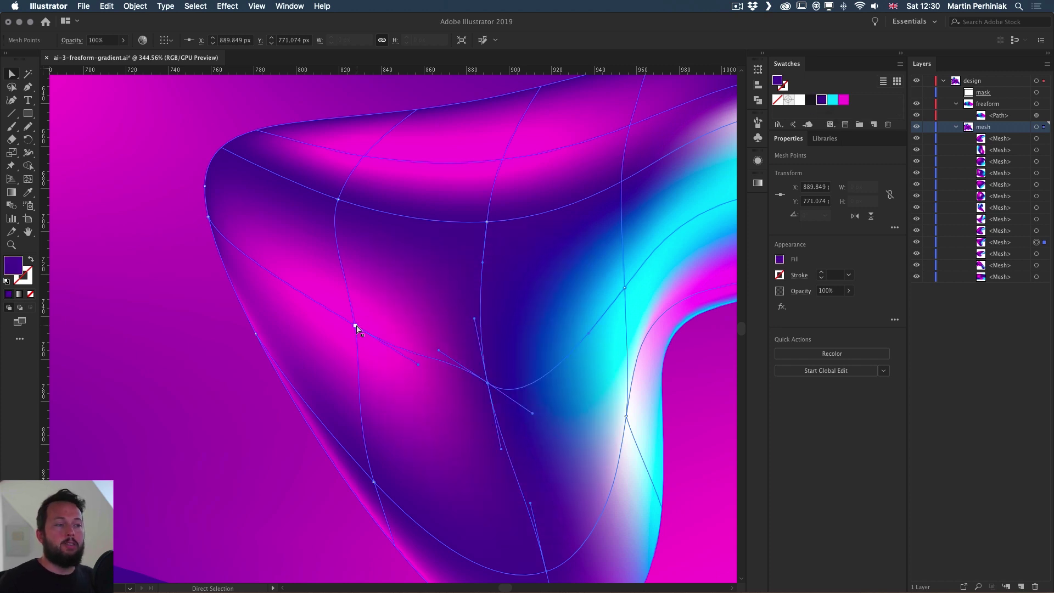
# Shift the magenta mesh point up-left and the dark purple one right, then zoom out.
pyautogui.moveTo(356, 325); pyautogui.dragTo(393, 342)
pyautogui.moveTo(493, 386); pyautogui.dragTo(548, 383)
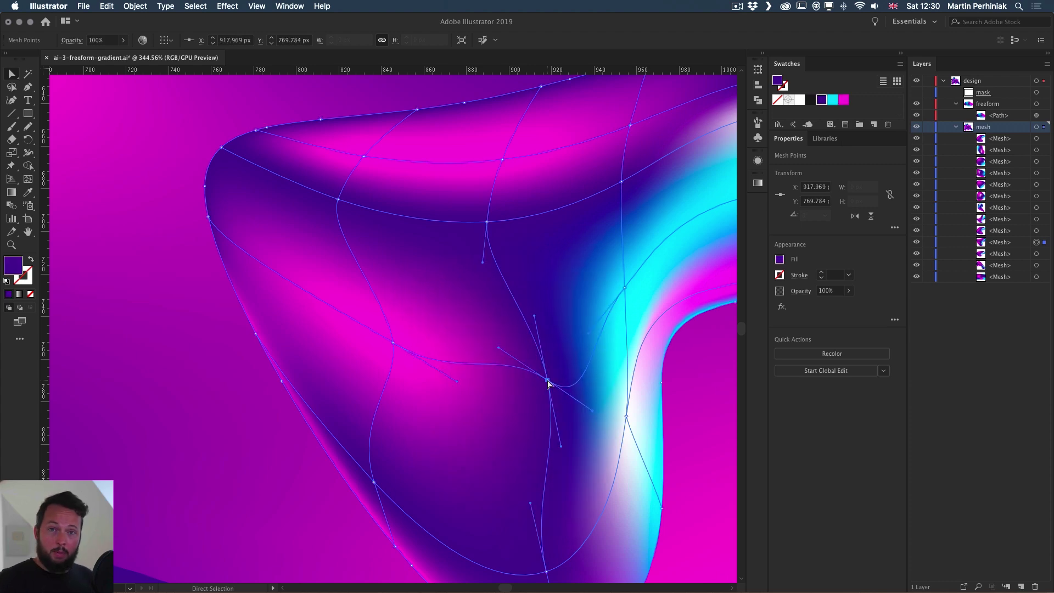
pyautogui.press('super+minus')
pyautogui.press('super+minus')
pyautogui.press('super+minus')
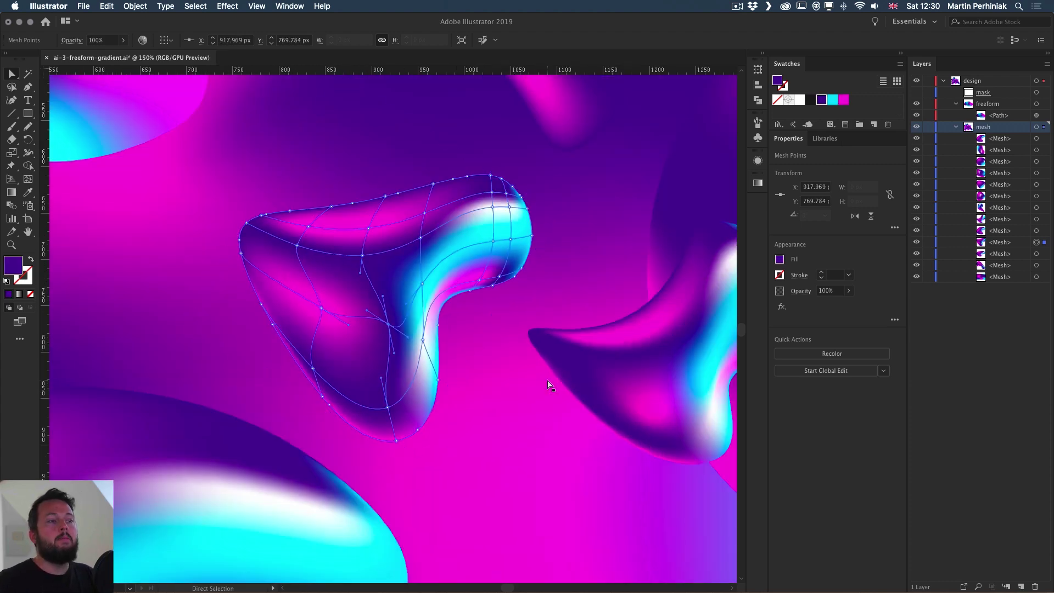
pyautogui.click(209, 334)
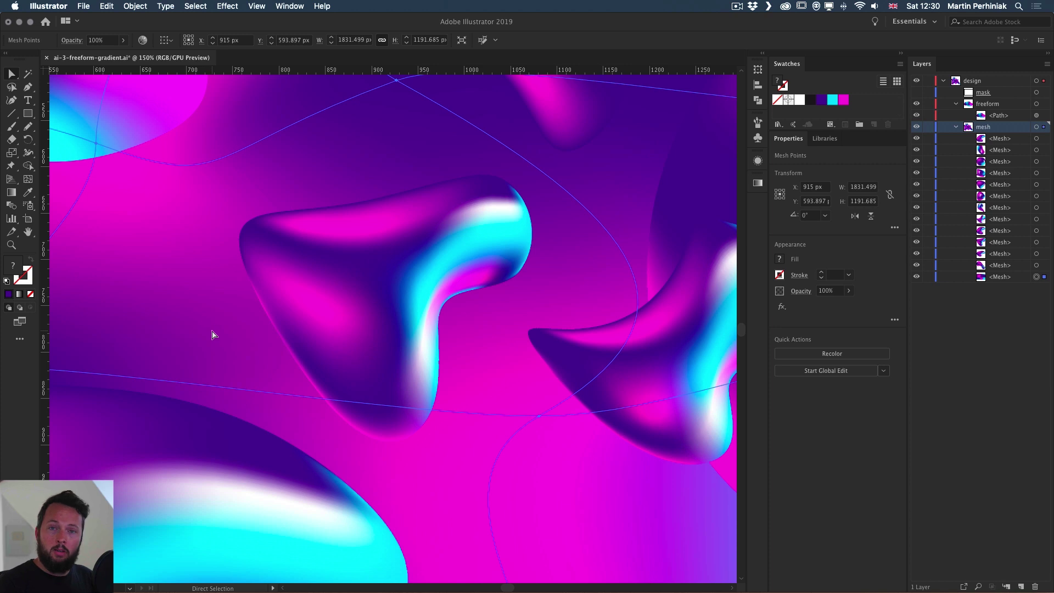
# Select the freeform-gradient blob and drag its central purple stop's spread to 100%.
pyautogui.scroll(5, 213, 334)
pyautogui.hscroll(-5, 275, 274)
pyautogui.click(345, 220)
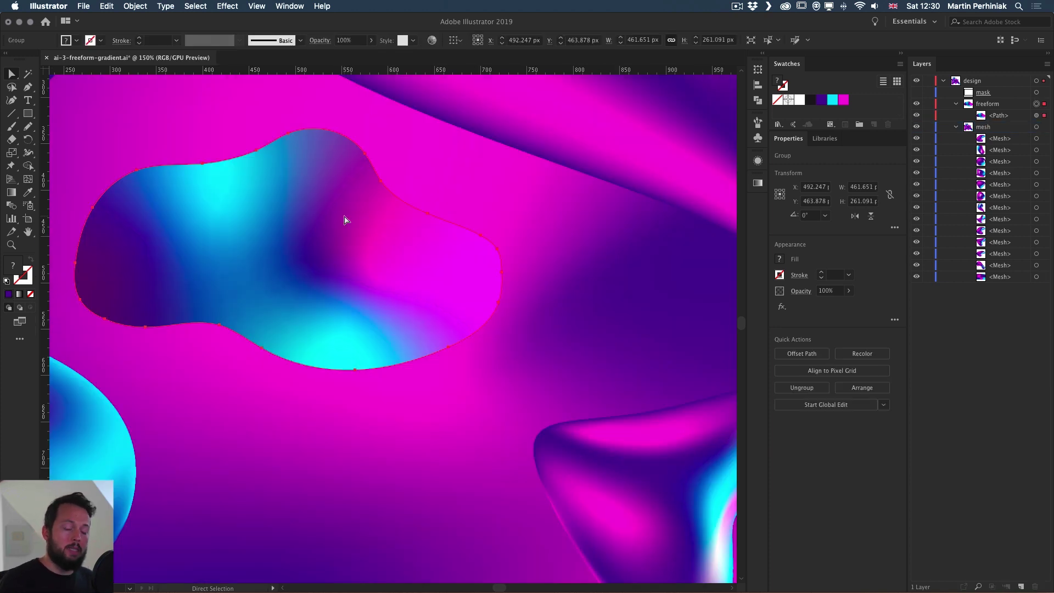
pyautogui.press('g')
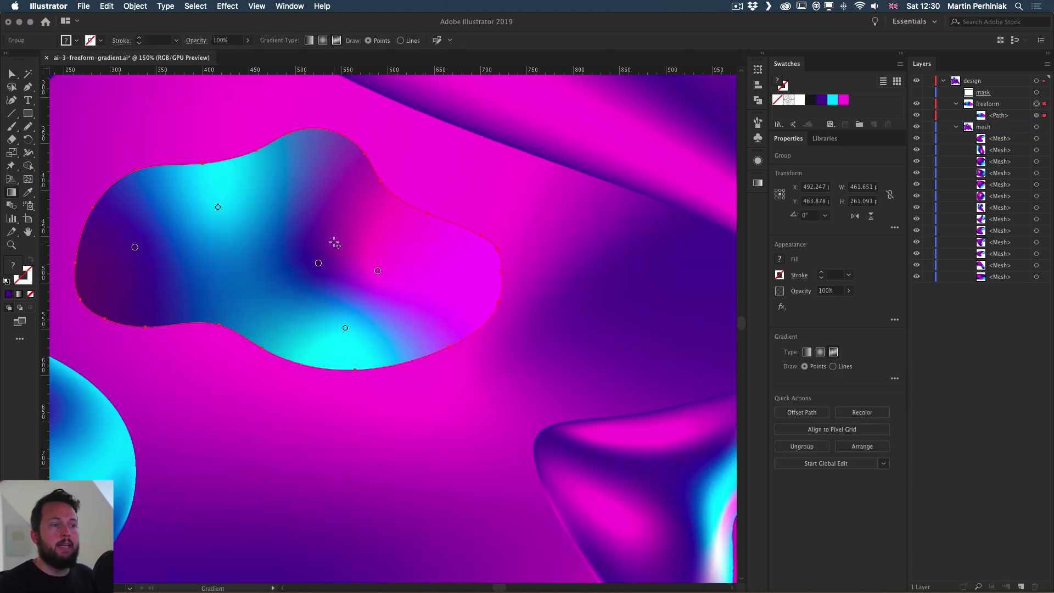
pyautogui.click(318, 264)
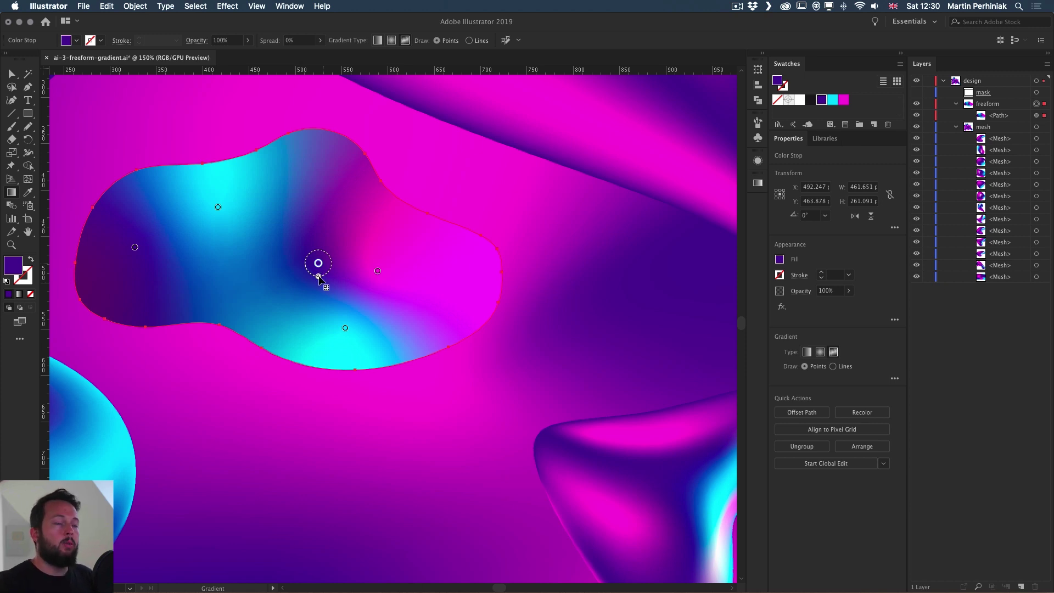
pyautogui.moveTo(318, 277)
pyautogui.mouseDown()
pyautogui.moveTo(325, 308)
pyautogui.moveTo(330, 295)
pyautogui.moveTo(346, 308)
pyautogui.moveTo(320, 267)
pyautogui.moveTo(347, 301)
pyautogui.moveTo(327, 275)
pyautogui.mouseUp()
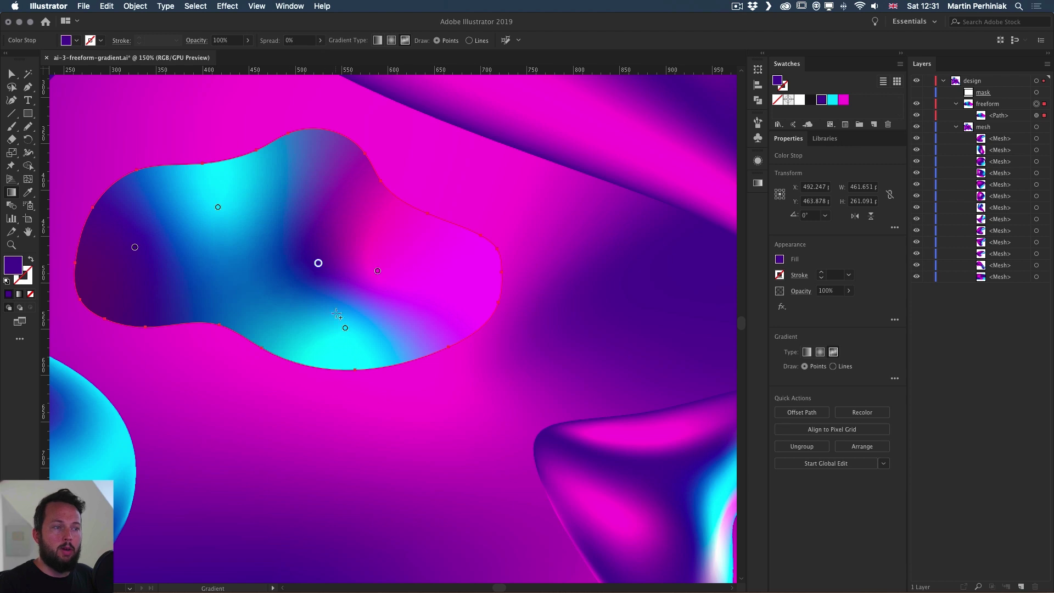
pyautogui.click(378, 271)
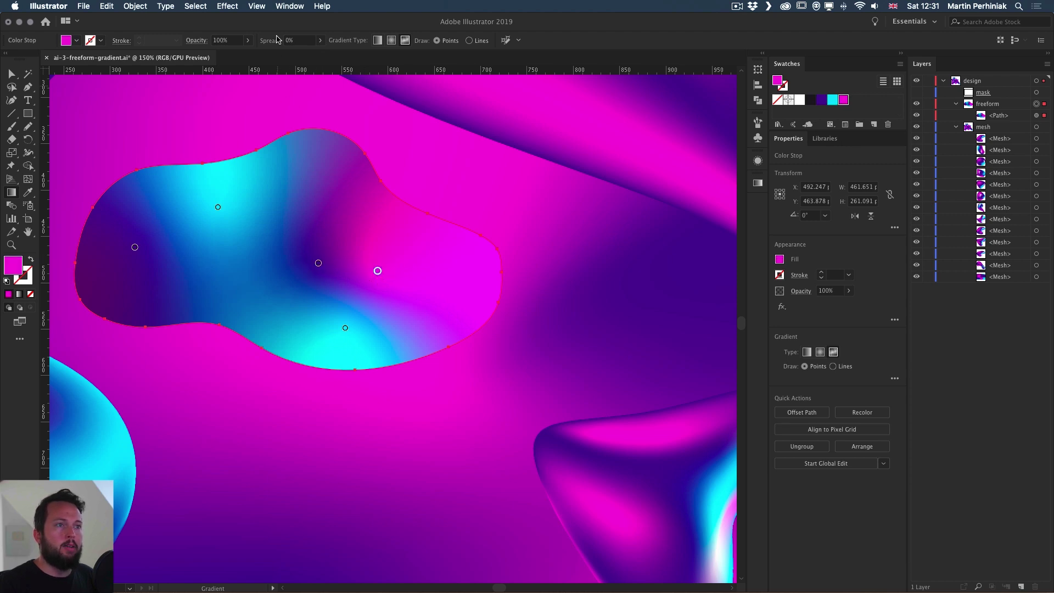
# Raise the magenta stop's Spread and drag the stop up and left toward the blob's top.
pyautogui.click(324, 39)
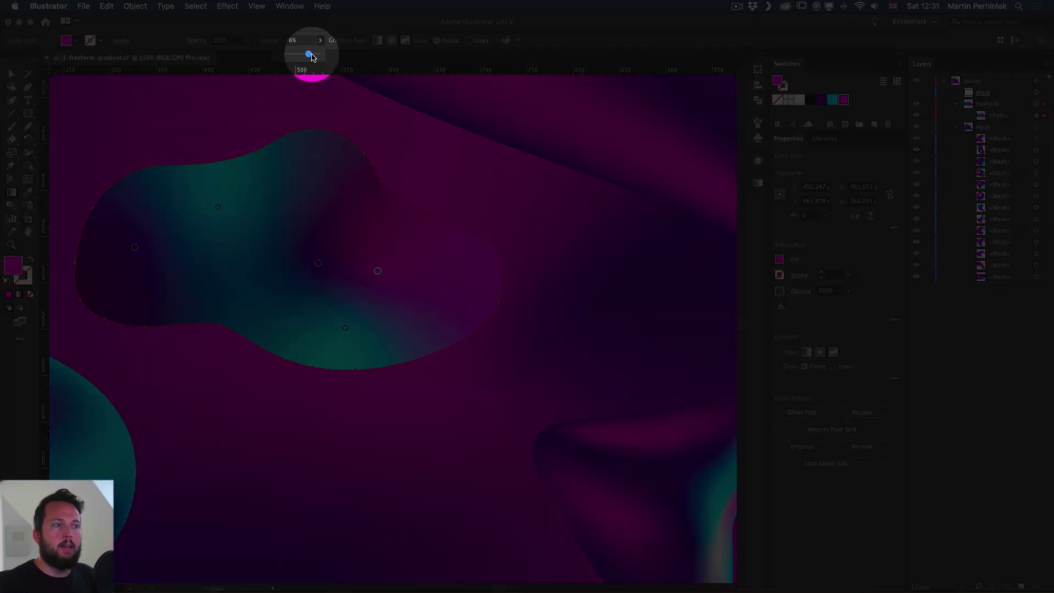
pyautogui.moveTo(280, 55)
pyautogui.mouseDown()
pyautogui.moveTo(305, 56)
pyautogui.moveTo(278, 55)
pyautogui.mouseUp()
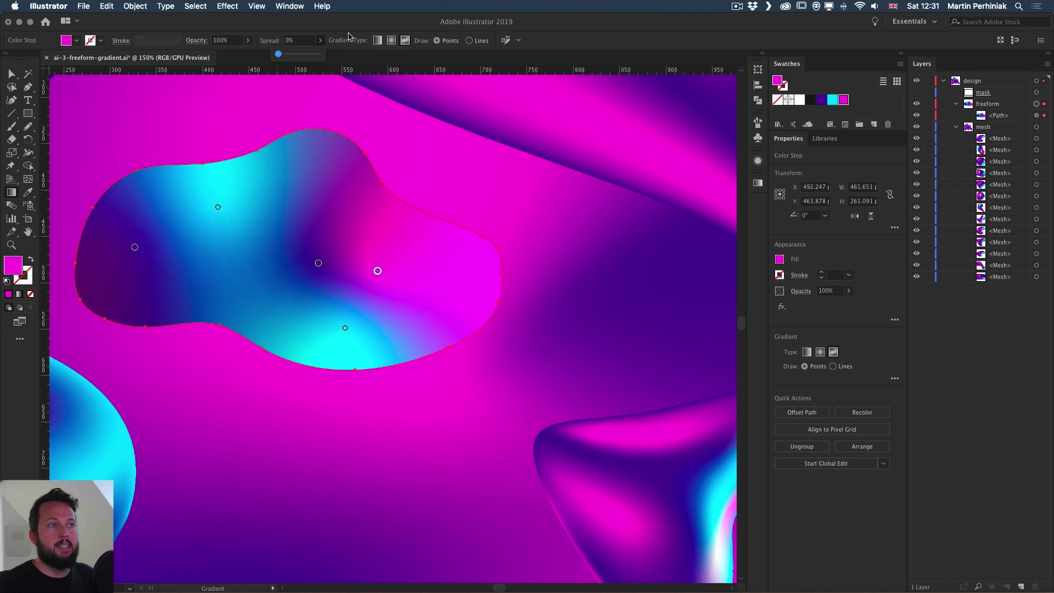
pyautogui.doubleClick(378, 271)
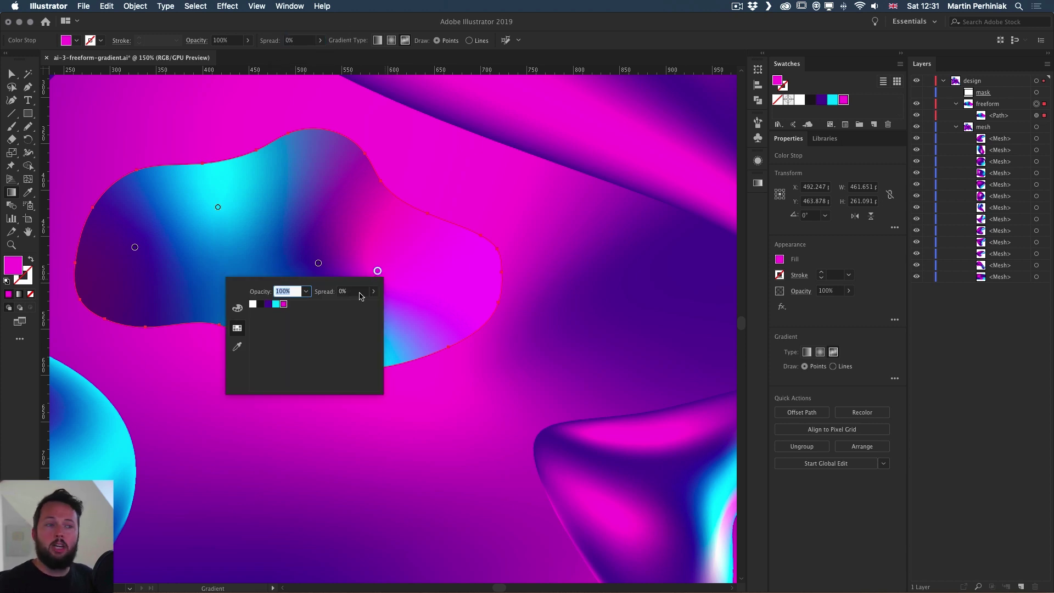
pyautogui.click(378, 271)
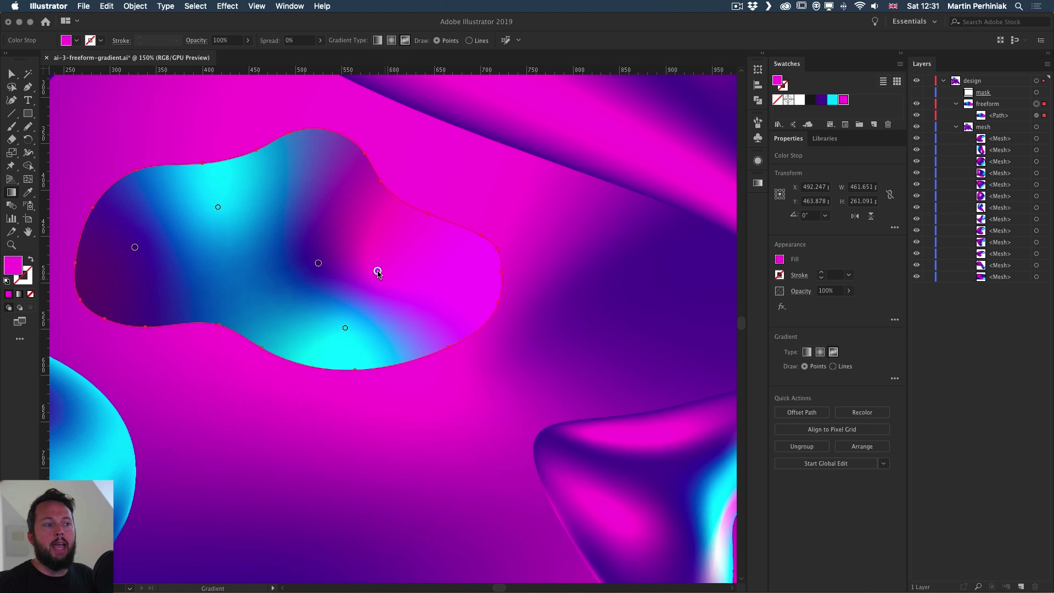
pyautogui.moveTo(381, 269)
pyautogui.mouseDown()
pyautogui.moveTo(305, 195)
pyautogui.moveTo(367, 238)
pyautogui.moveTo(388, 273)
pyautogui.mouseUp()
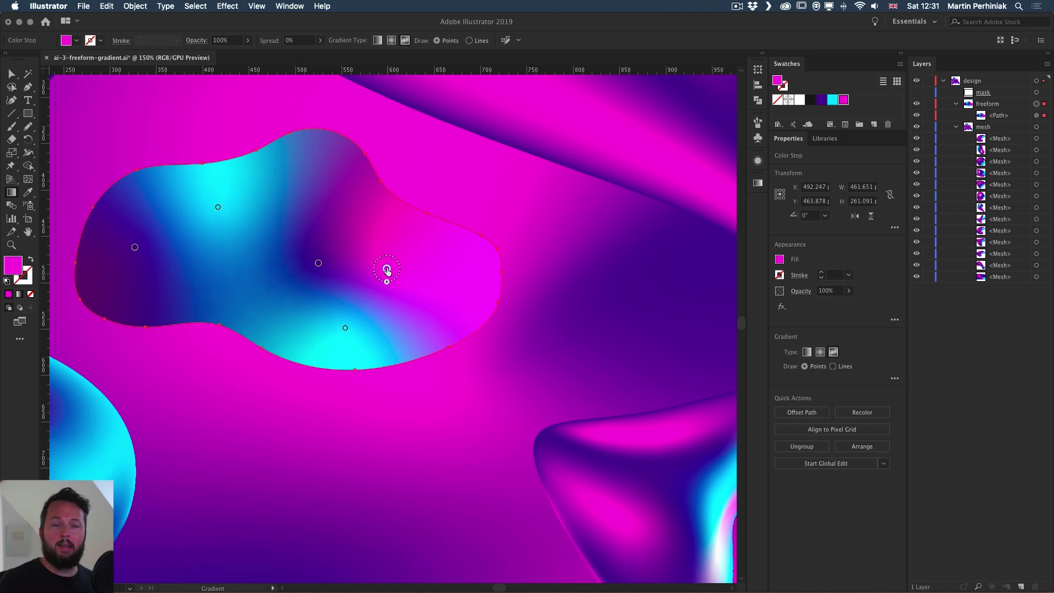
pyautogui.moveTo(387, 270); pyautogui.dragTo(282, 234)
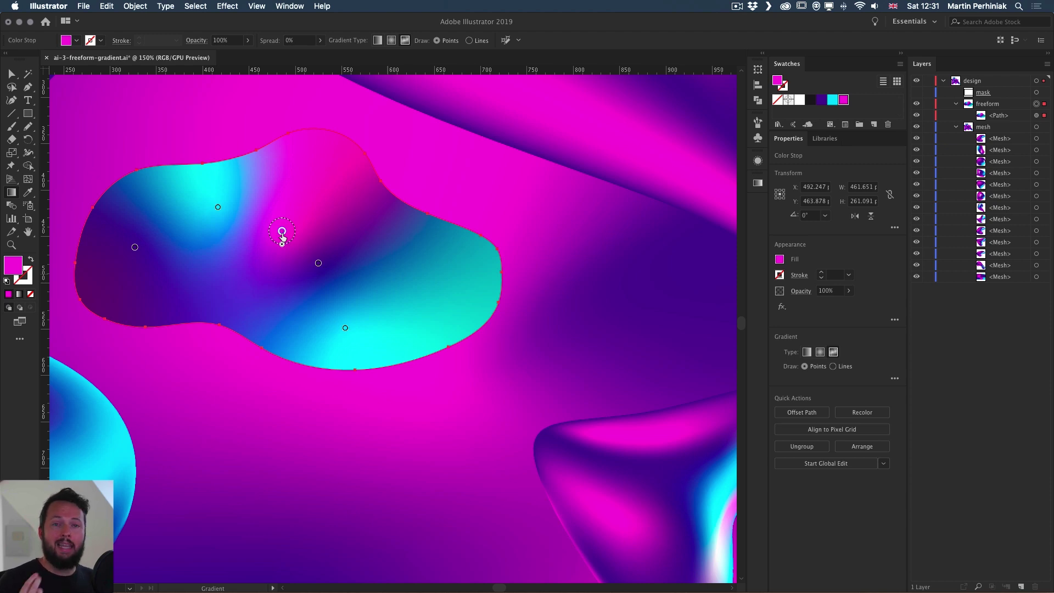
# In Lines mode, add a dark purple stop and chain more stops down the blob's right side.
pyautogui.click(469, 40)
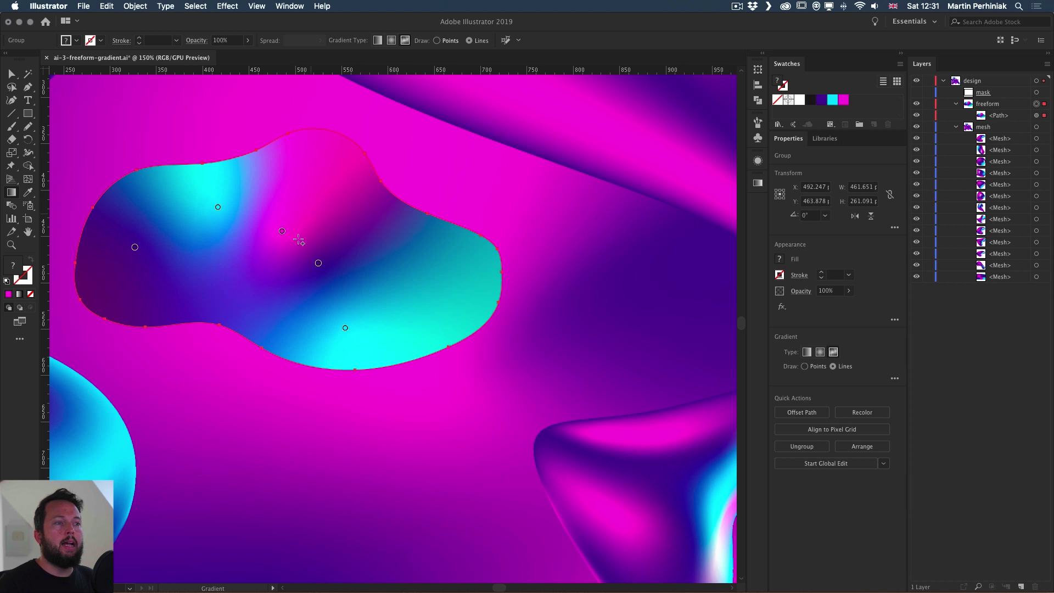
pyautogui.click(340, 196)
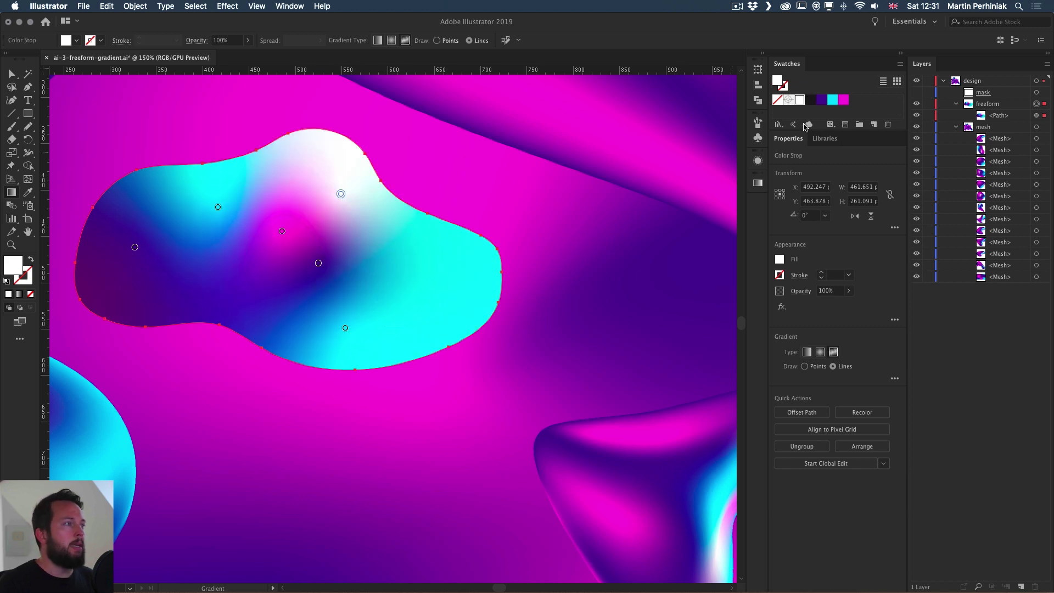
pyautogui.click(822, 100)
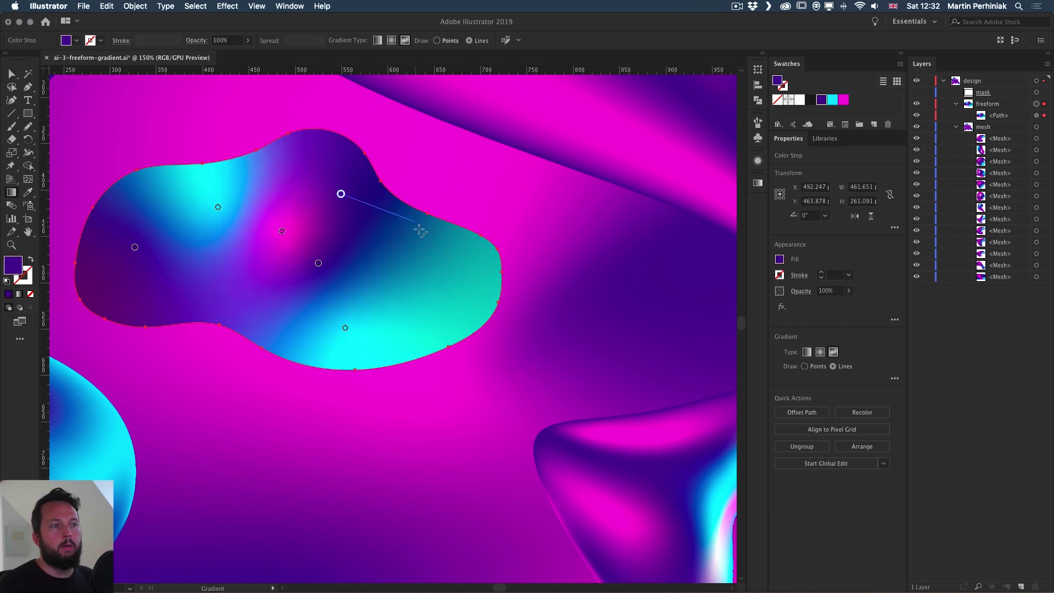
pyautogui.click(384, 224)
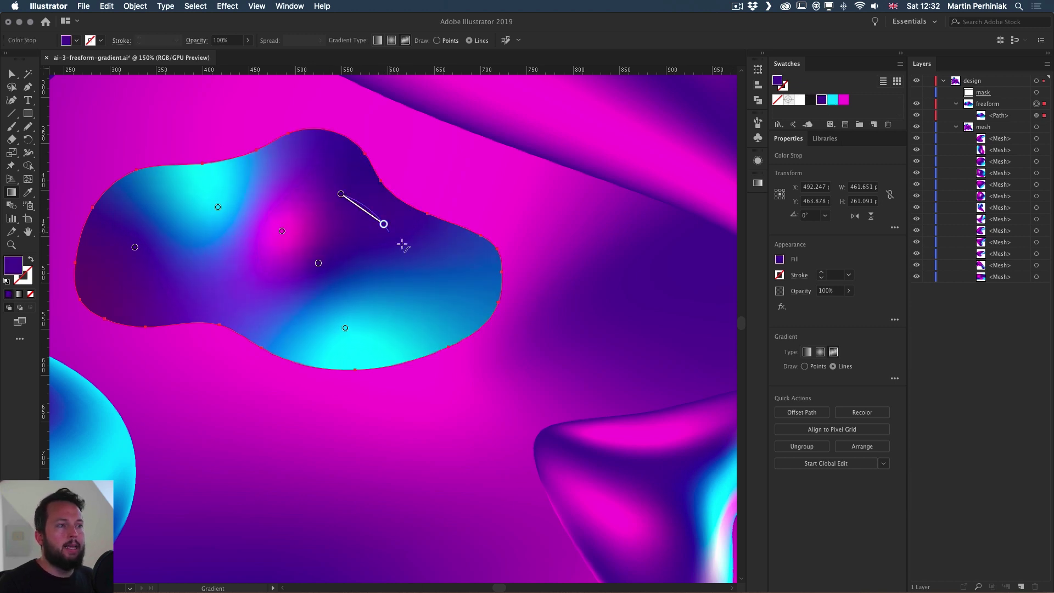
pyautogui.click(453, 240)
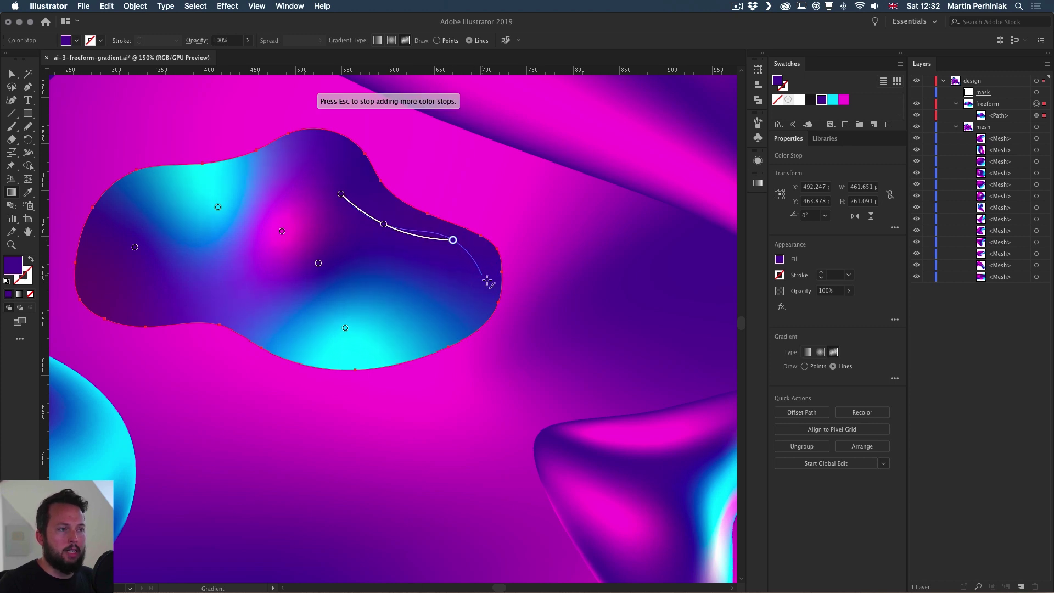
pyautogui.click(482, 275)
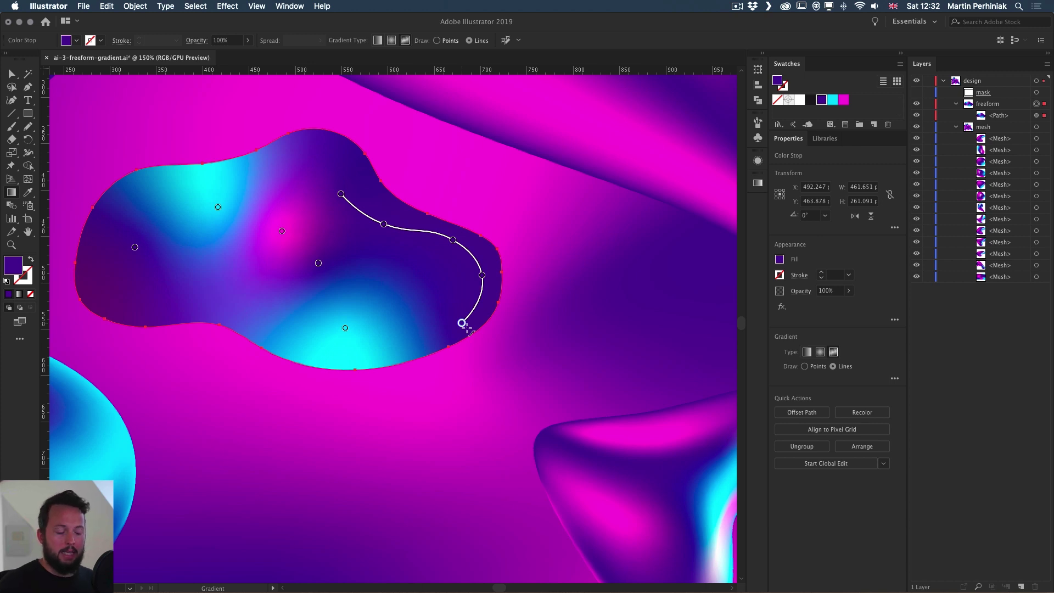
# Undo the accidental default fill on the blob and deselect all artwork.
pyautogui.press('v')
pyautogui.press('p')
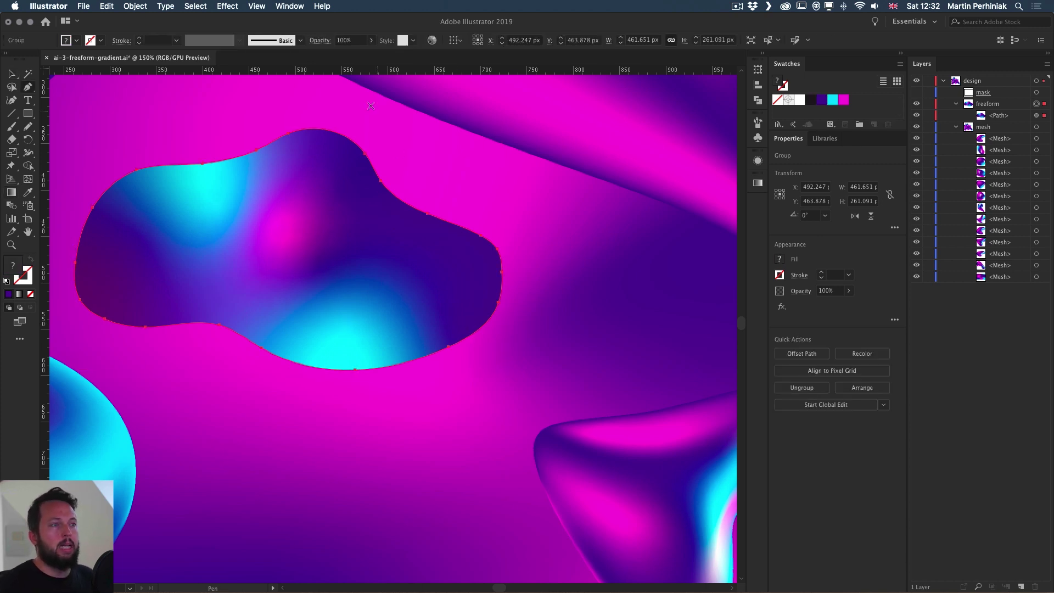
pyautogui.press('d')
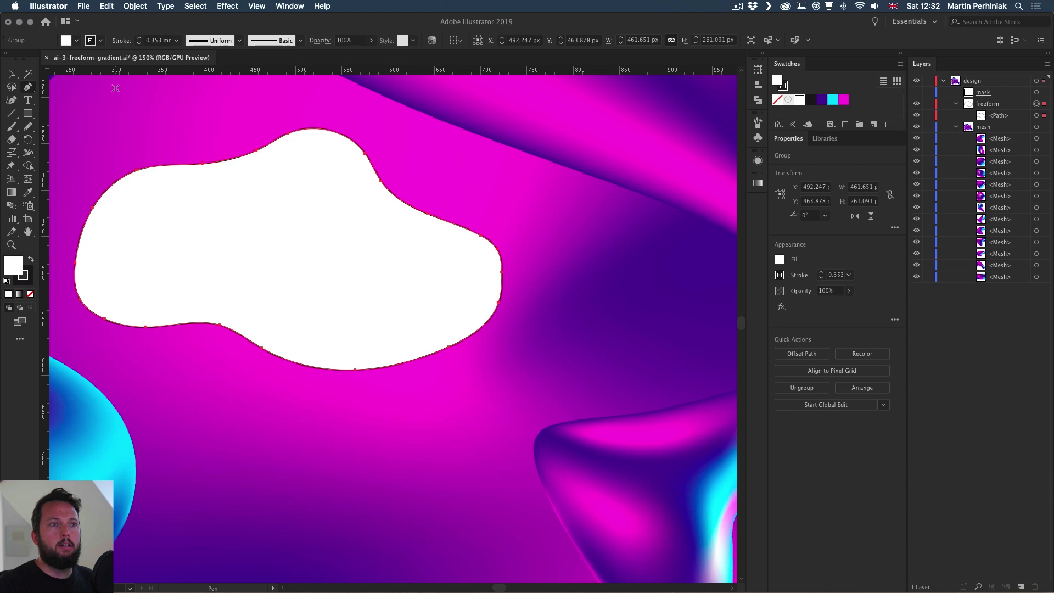
pyautogui.hotkey('ctrl', 'z')
pyautogui.press('v')
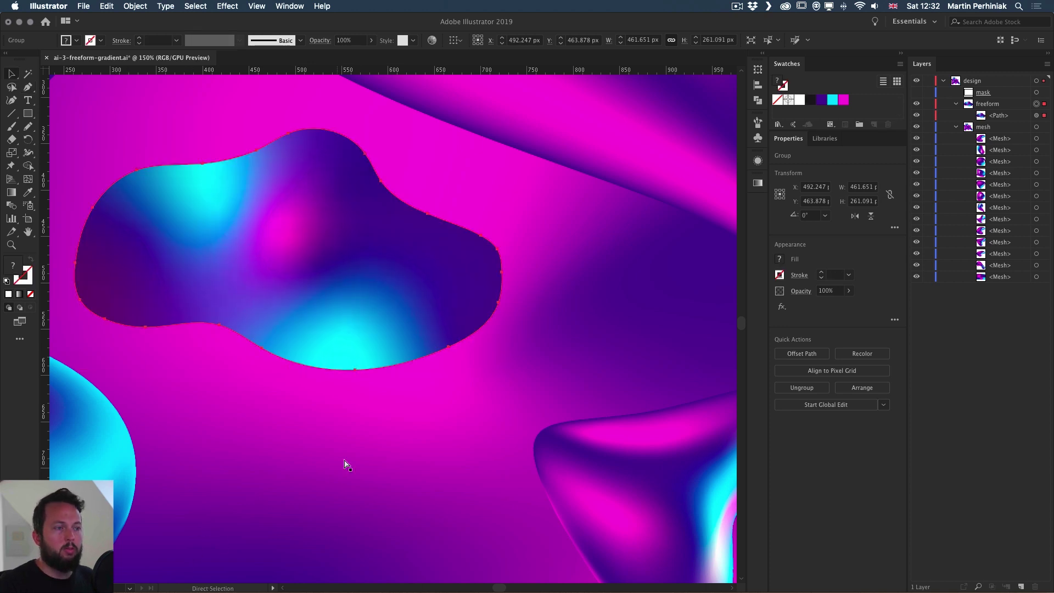
pyautogui.click(346, 456)
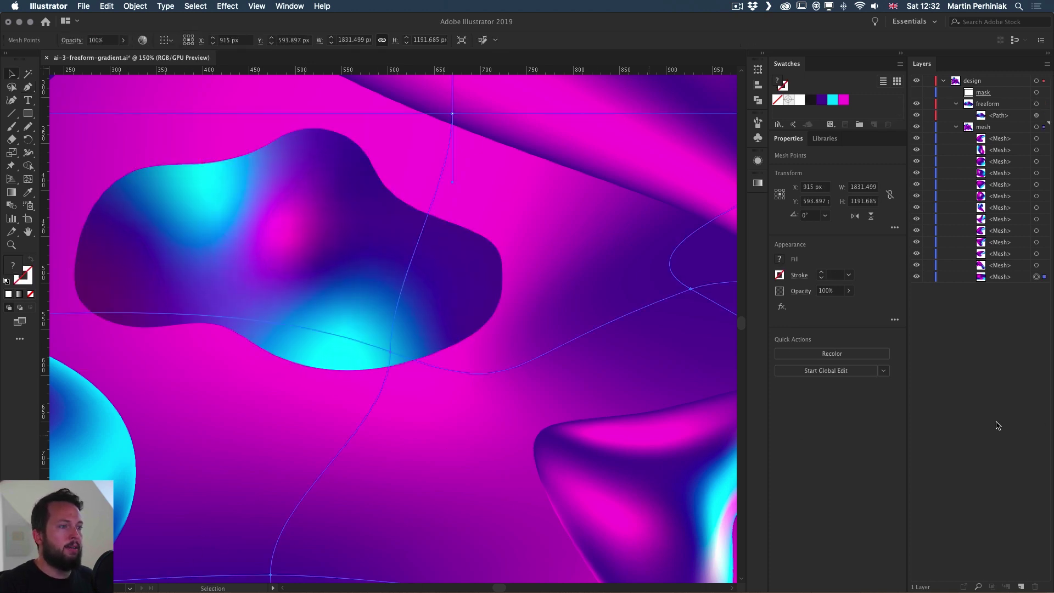
pyautogui.press('super+shift+a')
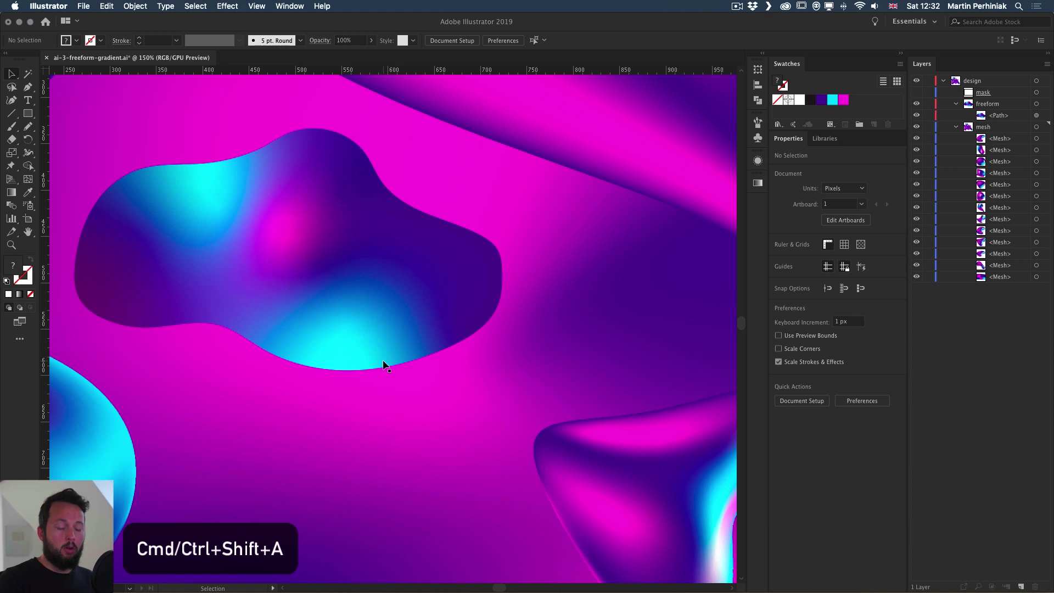
# Set default colours with no fill and a 4 mm stroke for new Pen paths.
pyautogui.press('p')
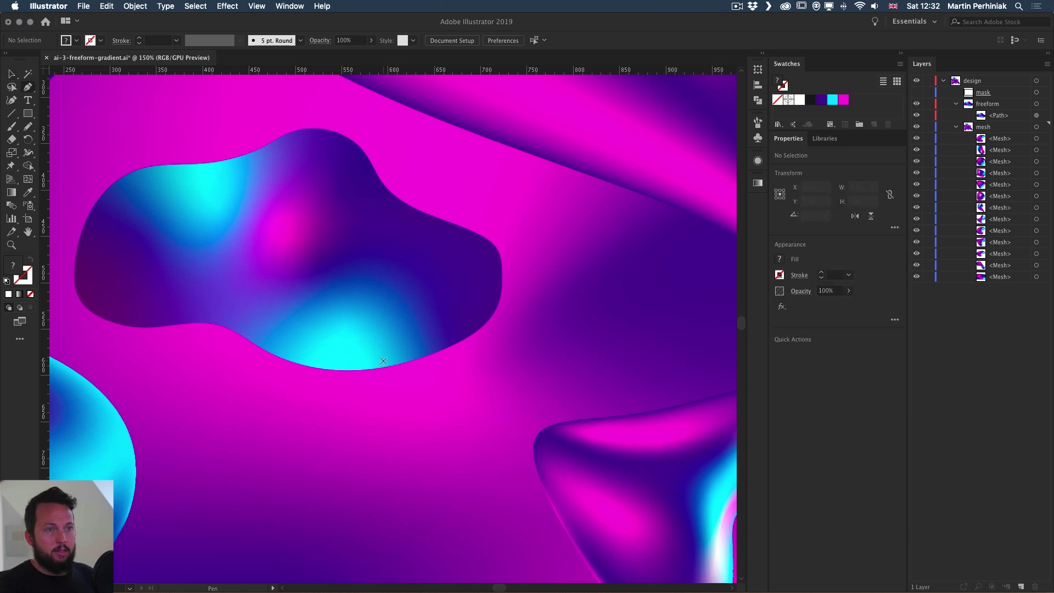
pyautogui.press('d')
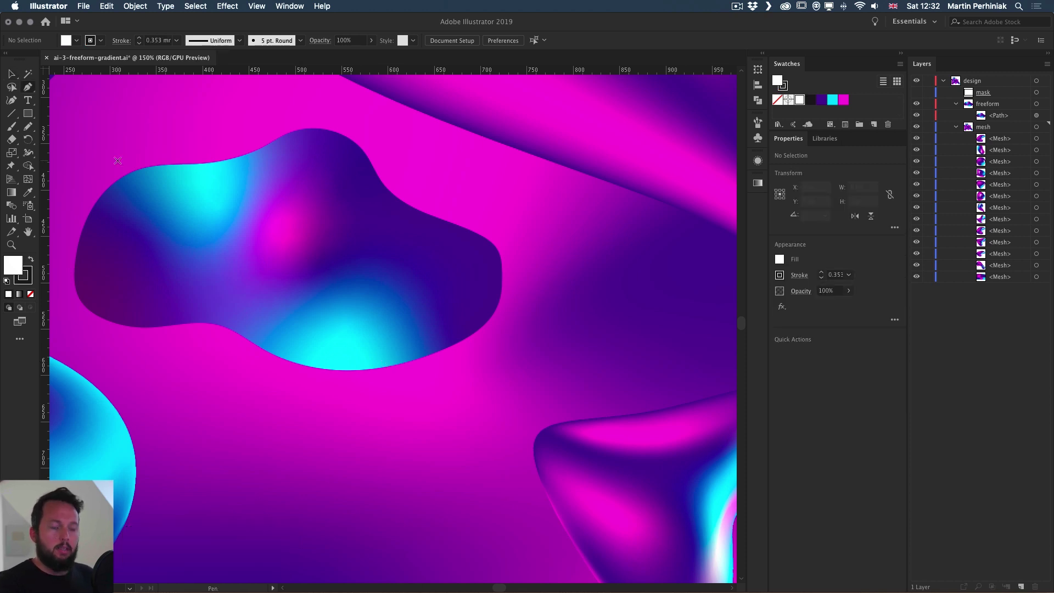
pyautogui.press('/')
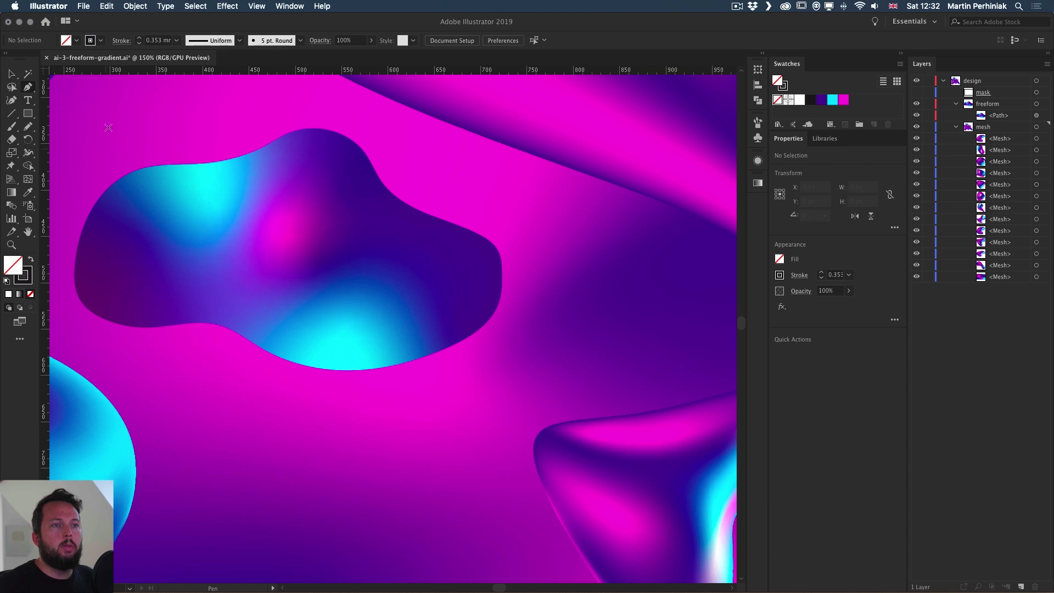
pyautogui.press('a')
pyautogui.click(140, 39)
pyautogui.click(140, 39)
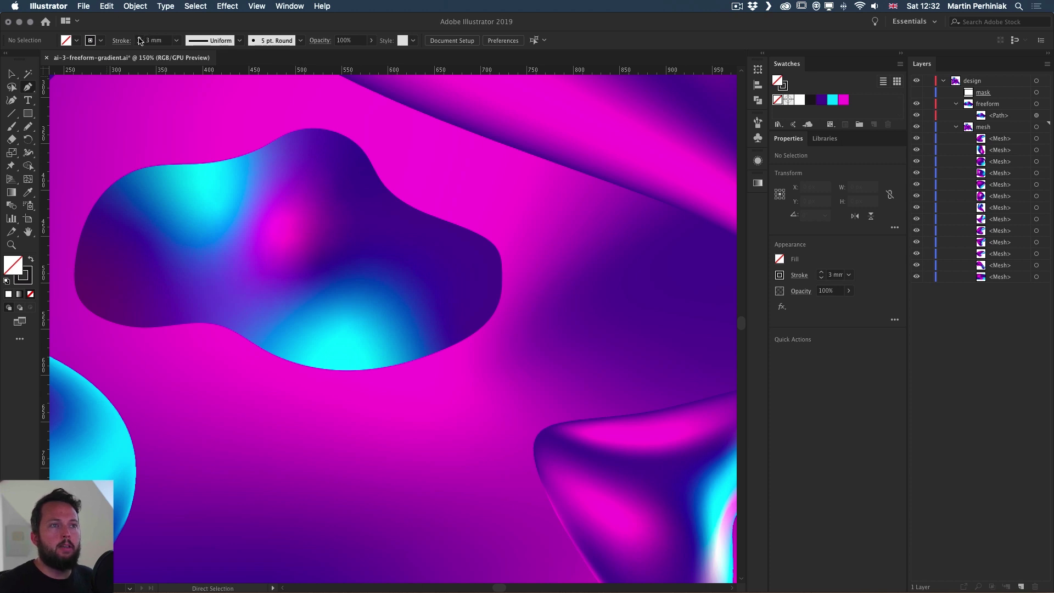
pyautogui.press('p')
# Pen-draw a W-shaped zigzag below the blob ending in a curve up to the right.
pyautogui.click(181, 376)
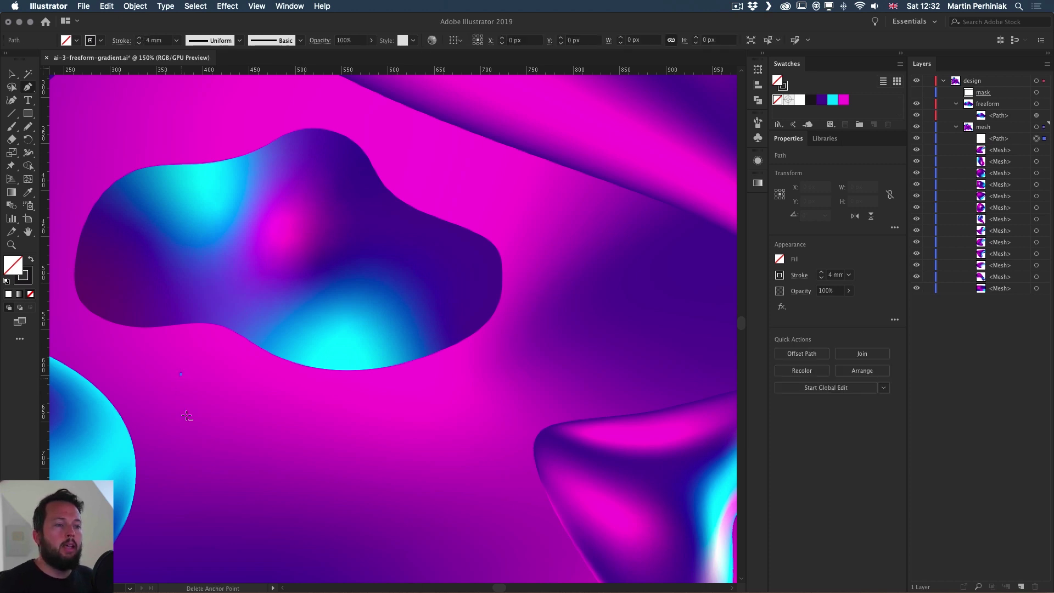
pyautogui.click(217, 481)
pyautogui.click(311, 429)
pyautogui.click(410, 537)
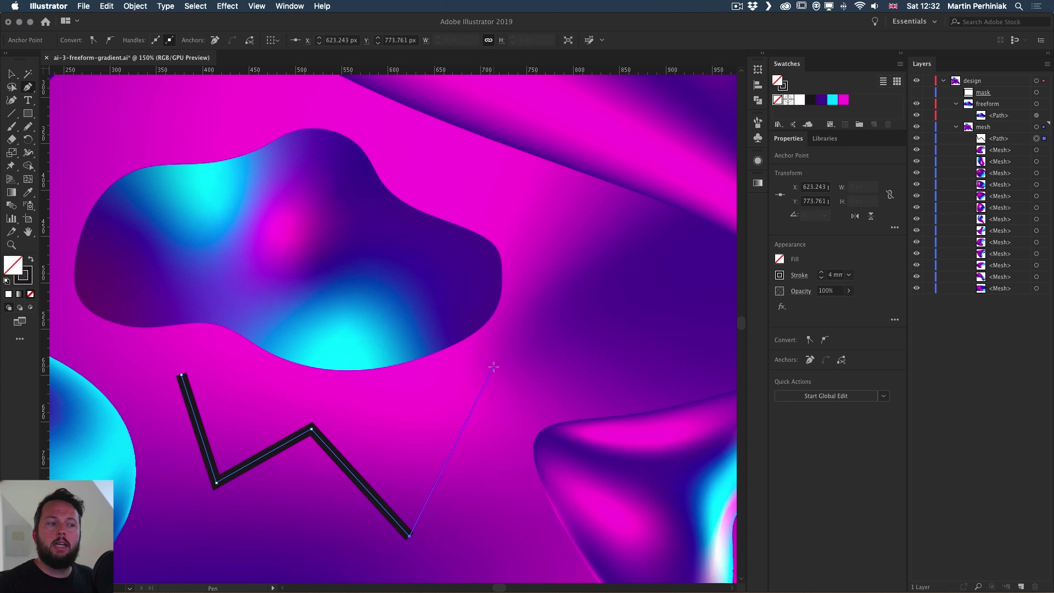
pyautogui.click(494, 367)
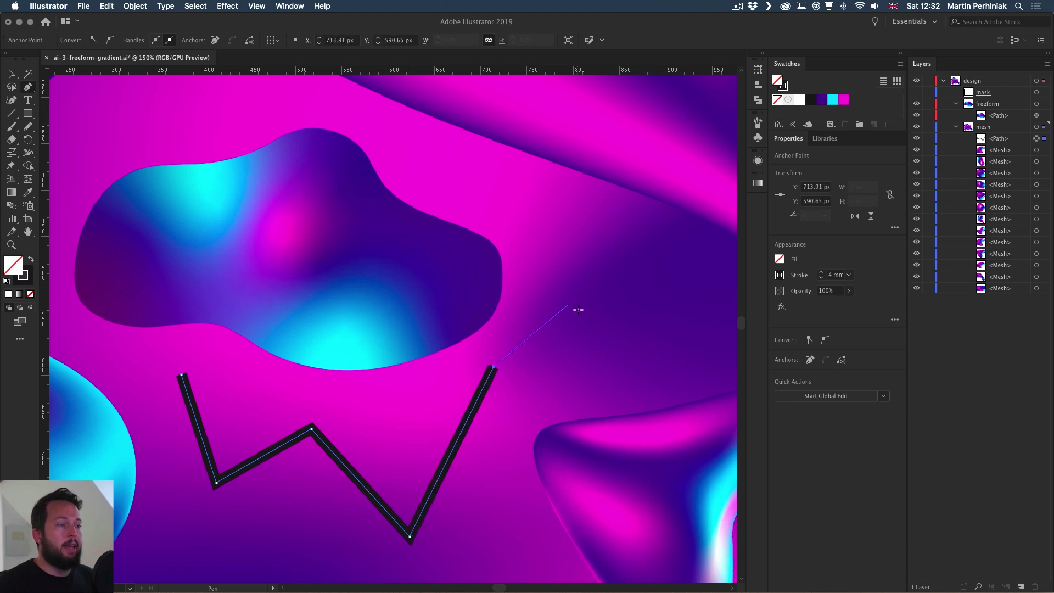
pyautogui.moveTo(631, 314); pyautogui.dragTo(657, 205)
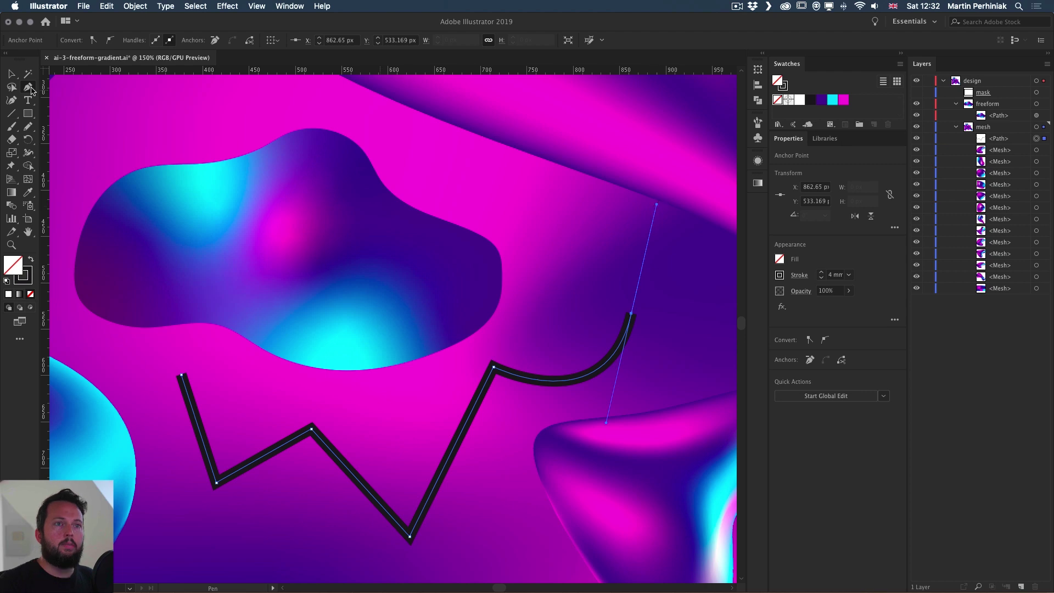
# Extend the path with Curvature points looping up over the blob and across its middle.
pyautogui.click(11, 101)
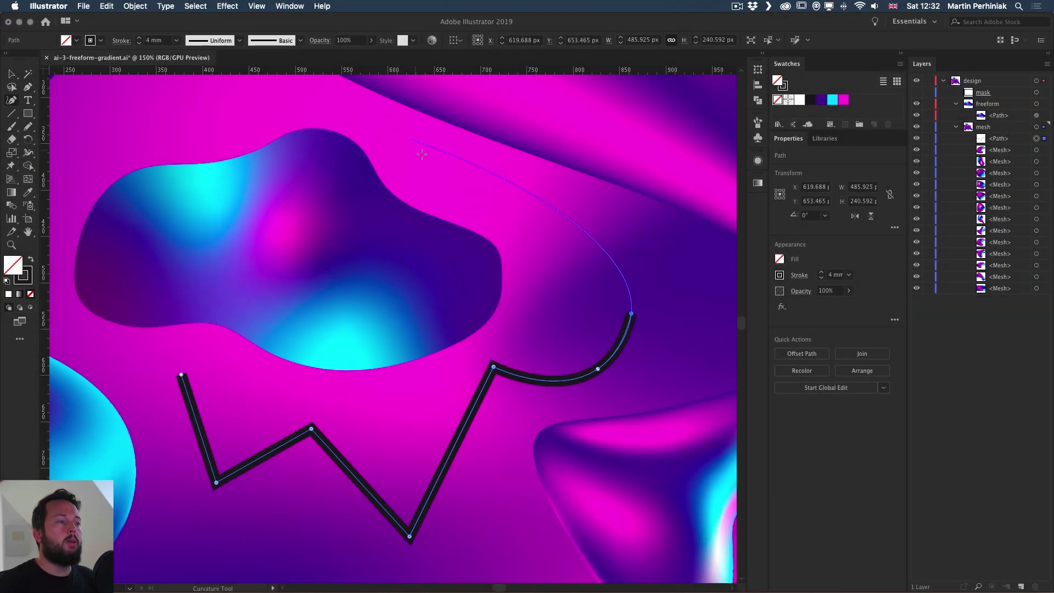
pyautogui.click(536, 210)
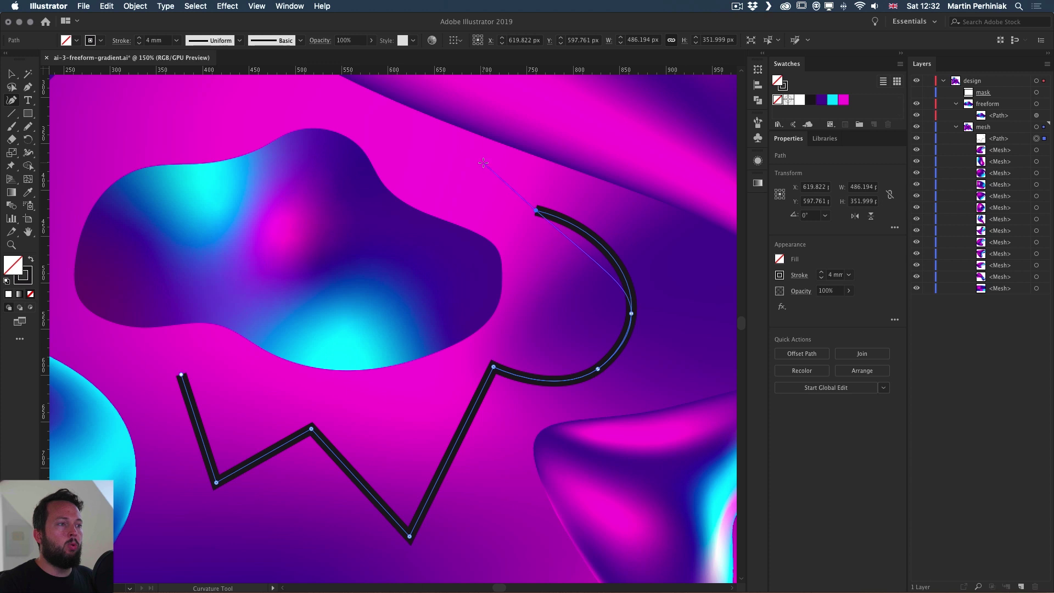
pyautogui.click(483, 163)
pyautogui.click(398, 224)
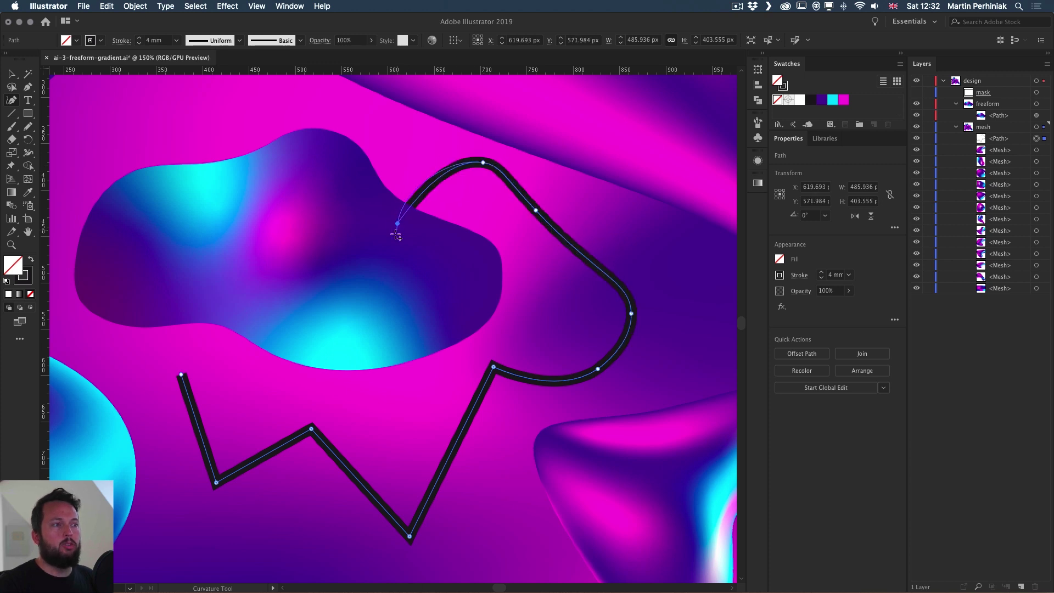
pyautogui.click(286, 225)
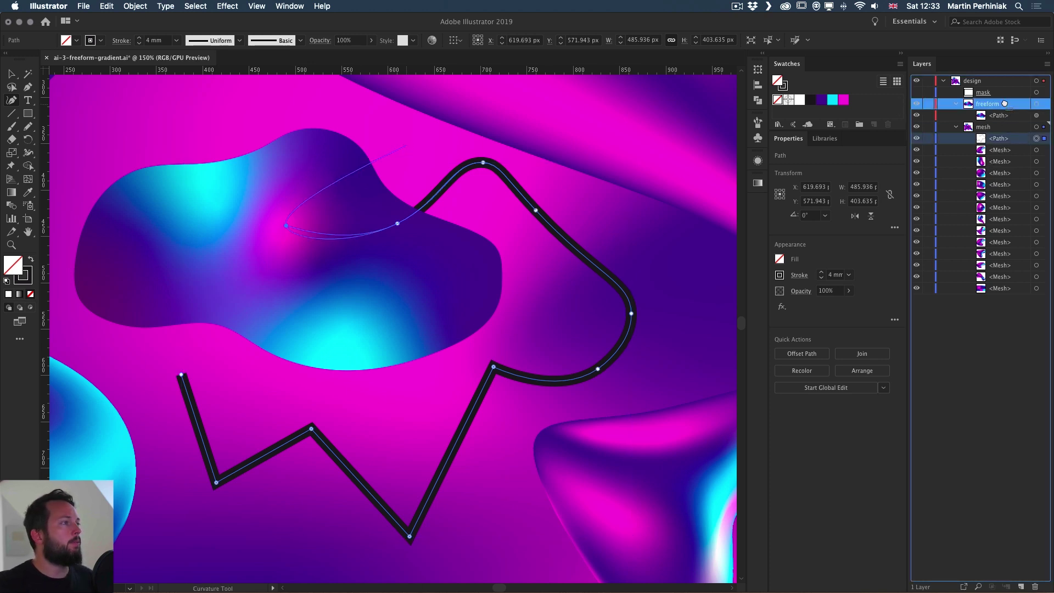
pyautogui.press('Escape')
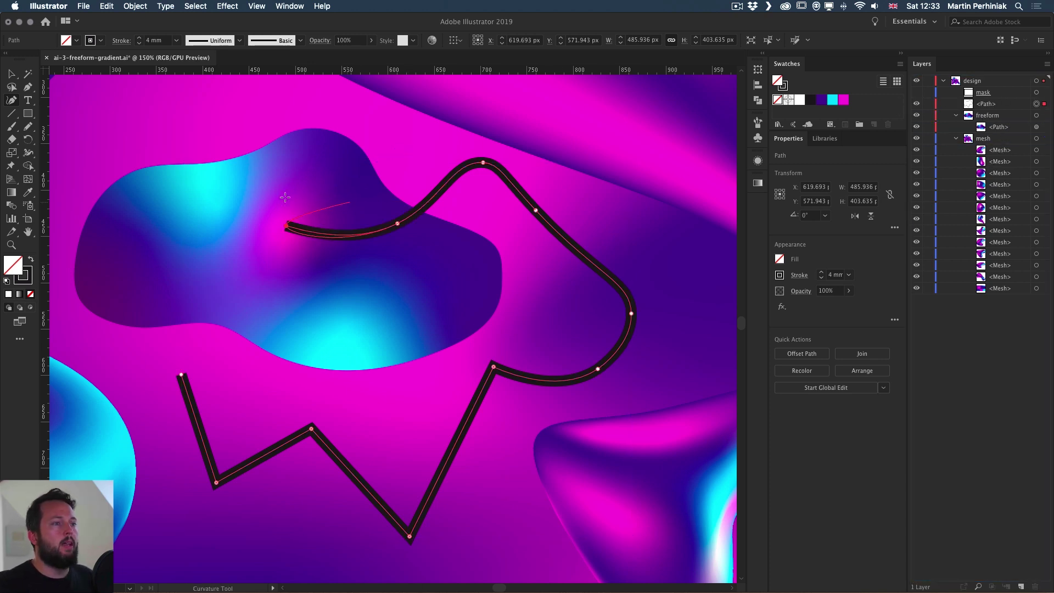
# Carry the curve around the blob's left side and beneath it, then delete the stroked path.
pyautogui.click(197, 186)
pyautogui.click(86, 254)
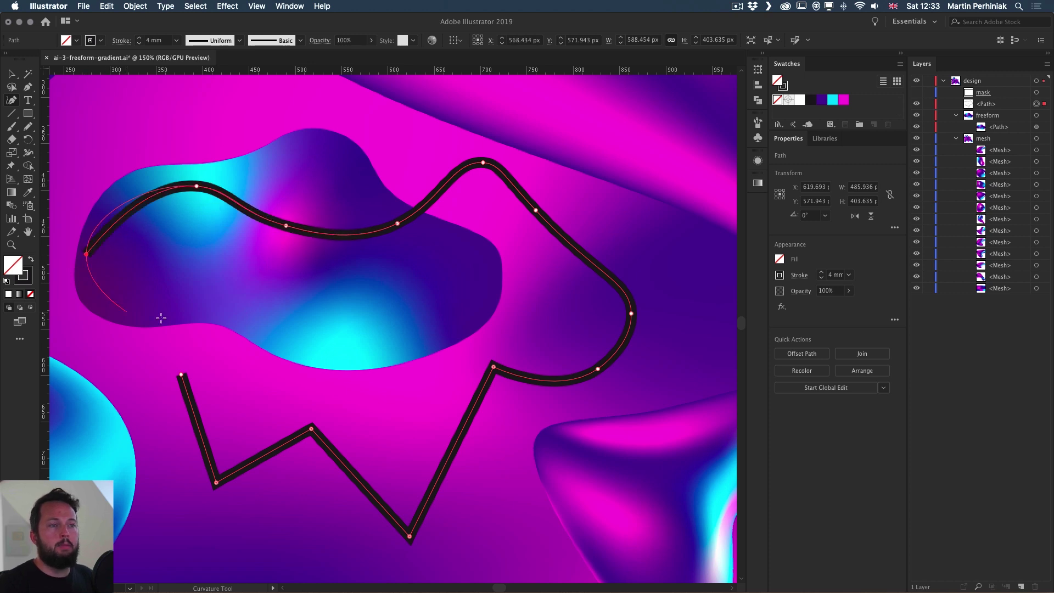
pyautogui.click(199, 297)
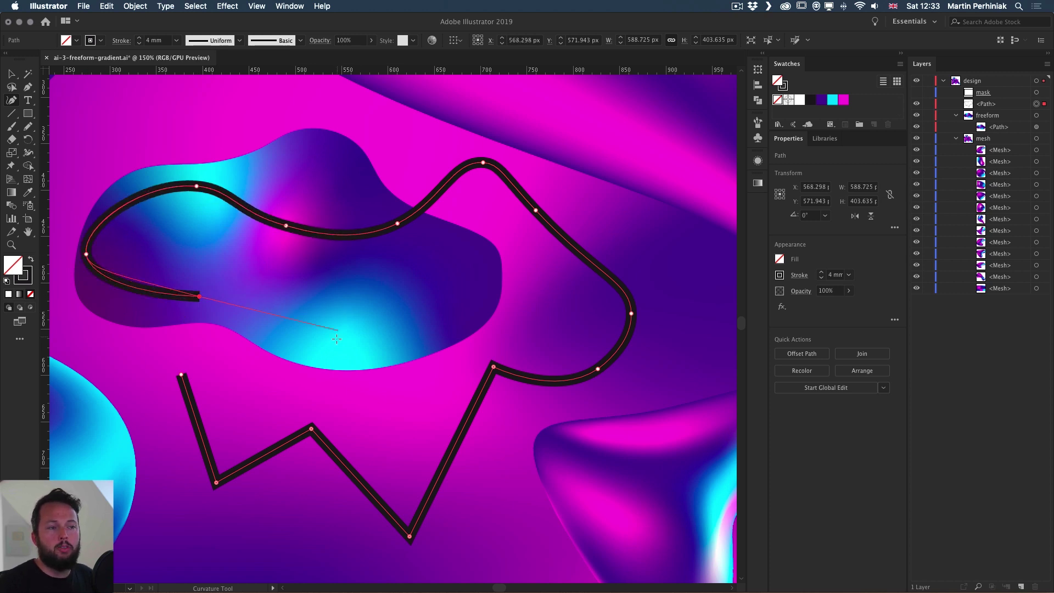
pyautogui.click(231, 363)
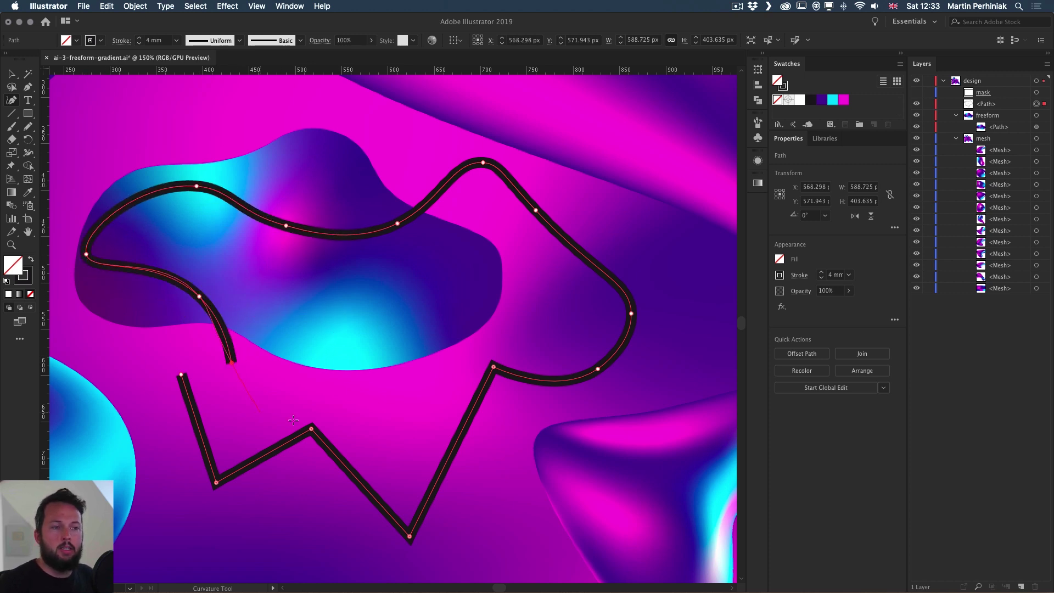
pyautogui.click(379, 382)
pyautogui.click(429, 302)
pyautogui.press('v')
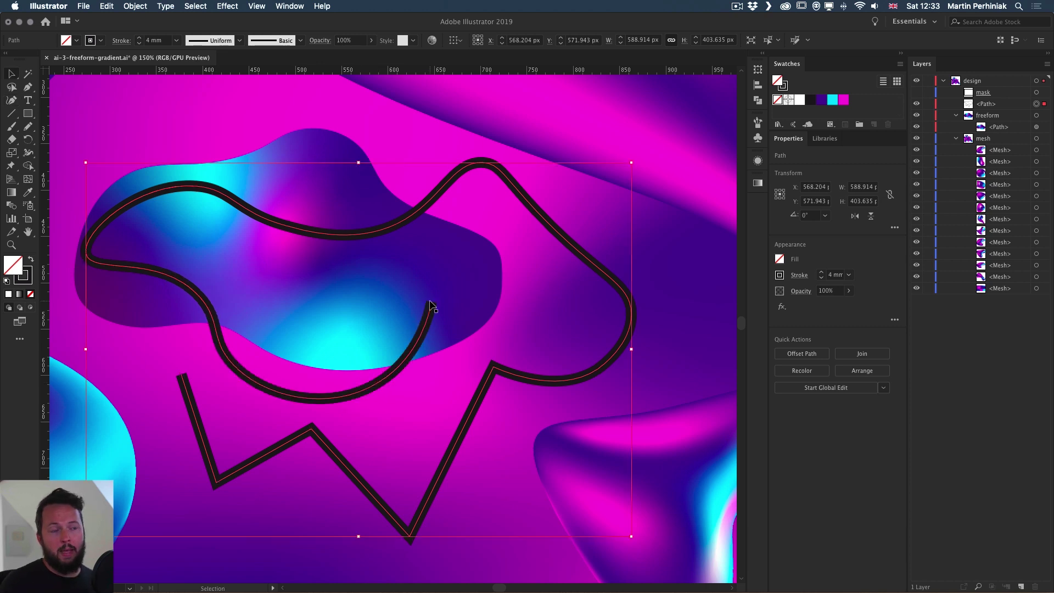
pyautogui.press('Delete')
# Select the gradient blob, then open and close the All Tools drawer without changing the toolbar.
pyautogui.click(392, 274)
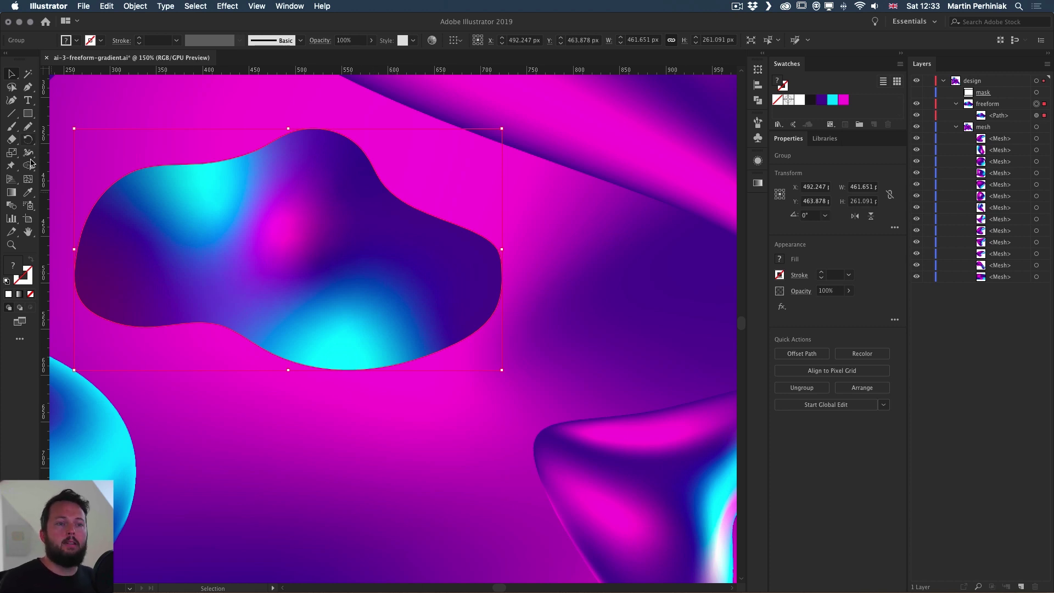
pyautogui.click(19, 341)
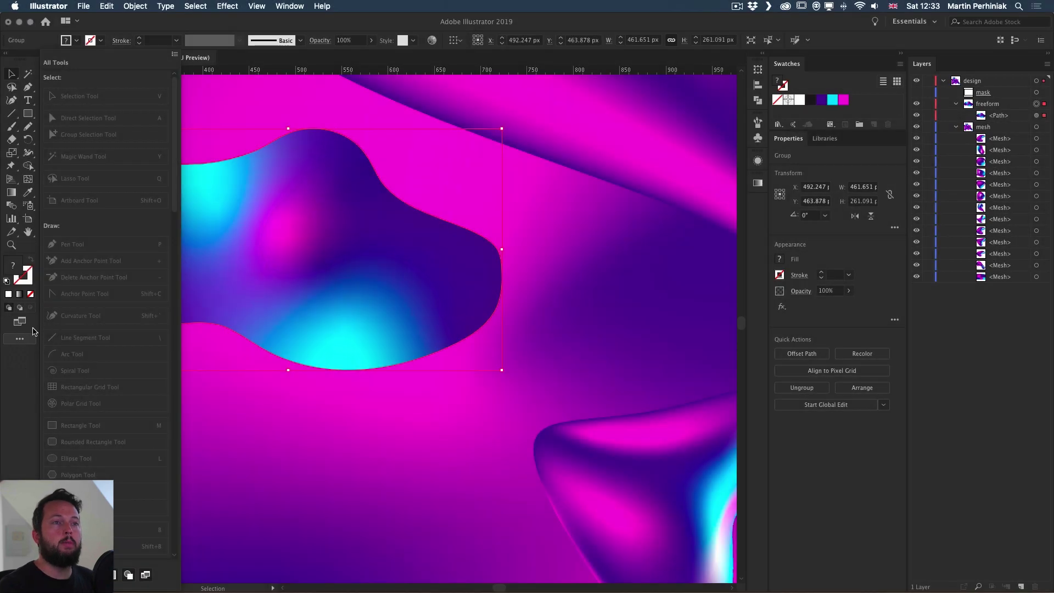
pyautogui.click(175, 54)
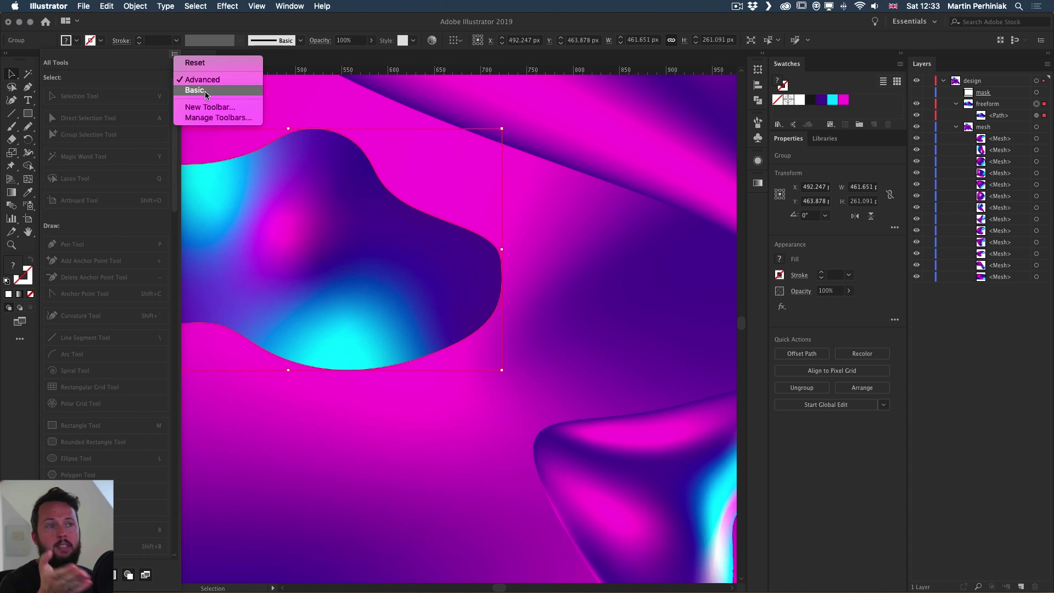
pyautogui.click(25, 417)
pyautogui.click(20, 340)
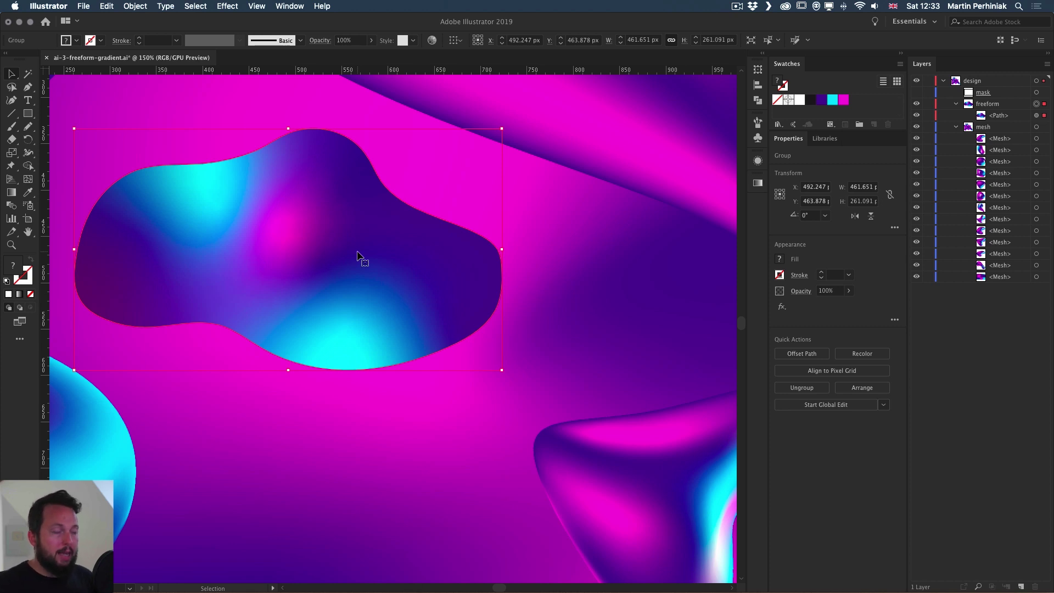
# Raise the freeform gradient line's end point and middle so it curves higher.
pyautogui.press('g')
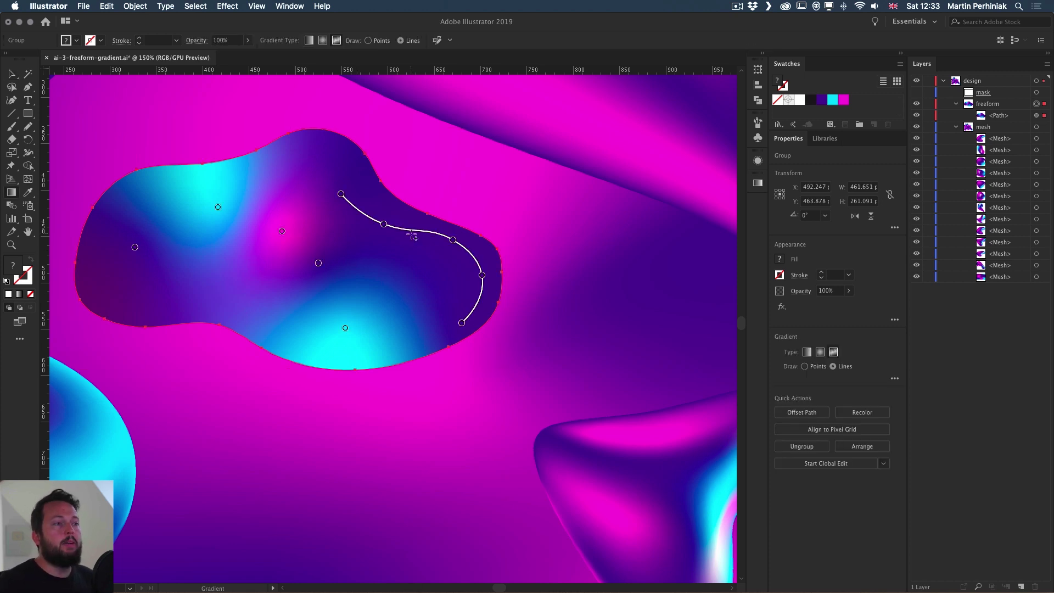
pyautogui.click(452, 240)
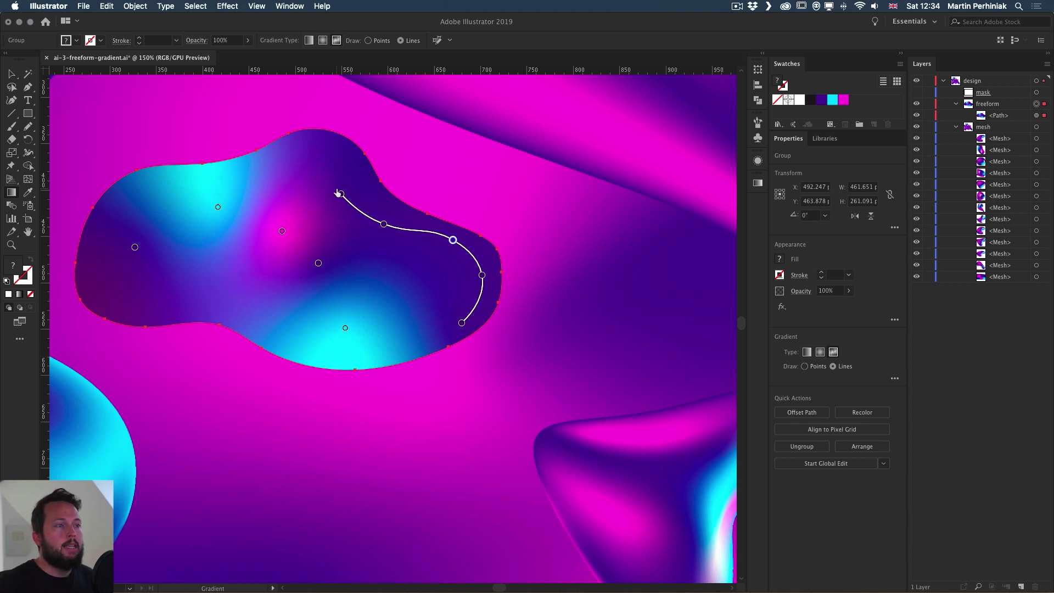
pyautogui.moveTo(340, 195); pyautogui.dragTo(343, 157)
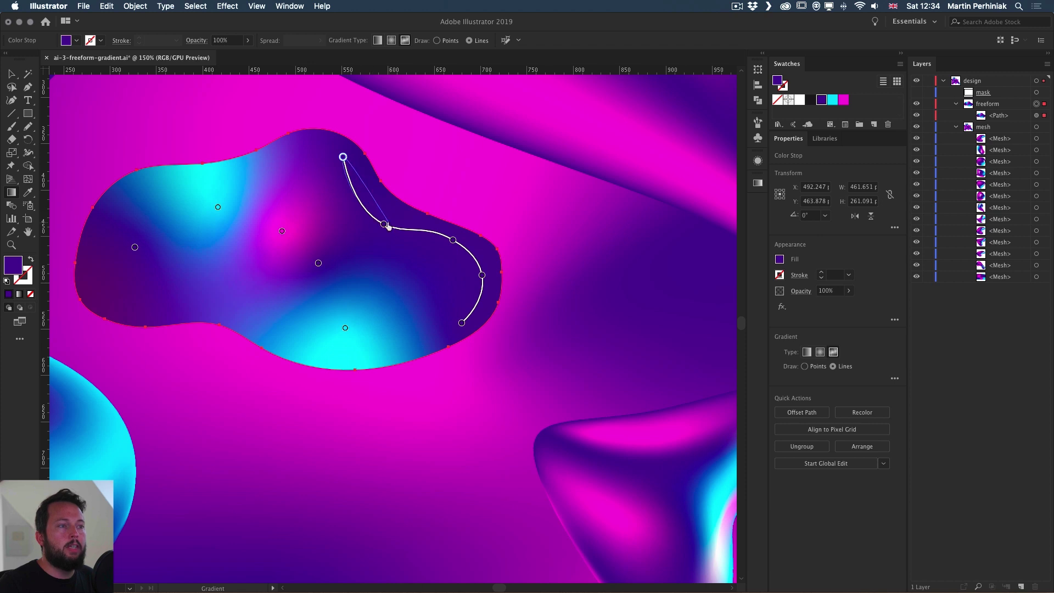
pyautogui.moveTo(384, 225); pyautogui.dragTo(391, 214)
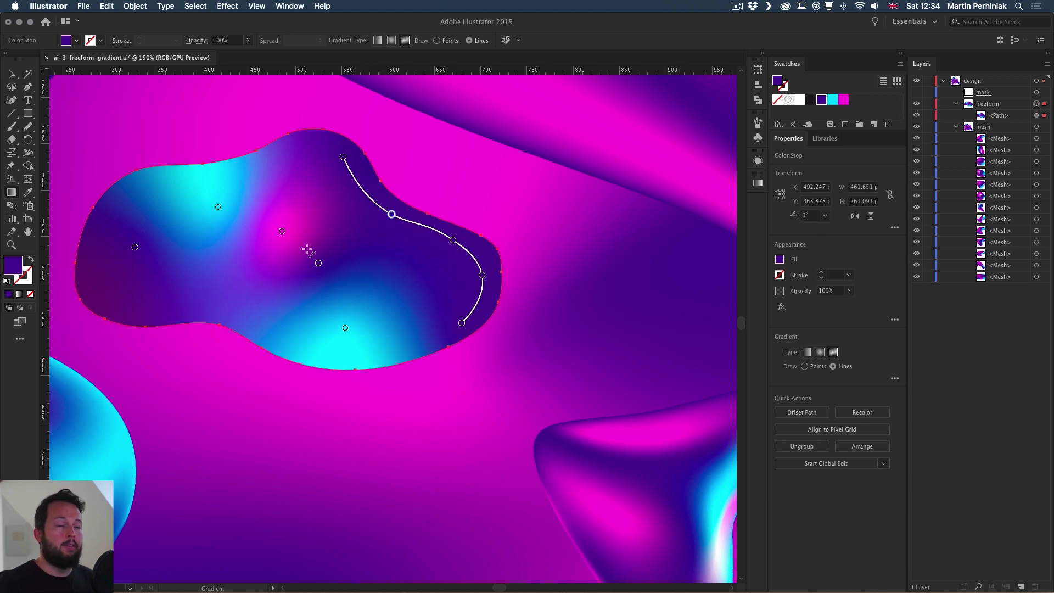
# Move the magenta stop into the blob's right half with 100% spread.
pyautogui.click(280, 231)
pyautogui.moveTo(281, 233); pyautogui.dragTo(419, 308)
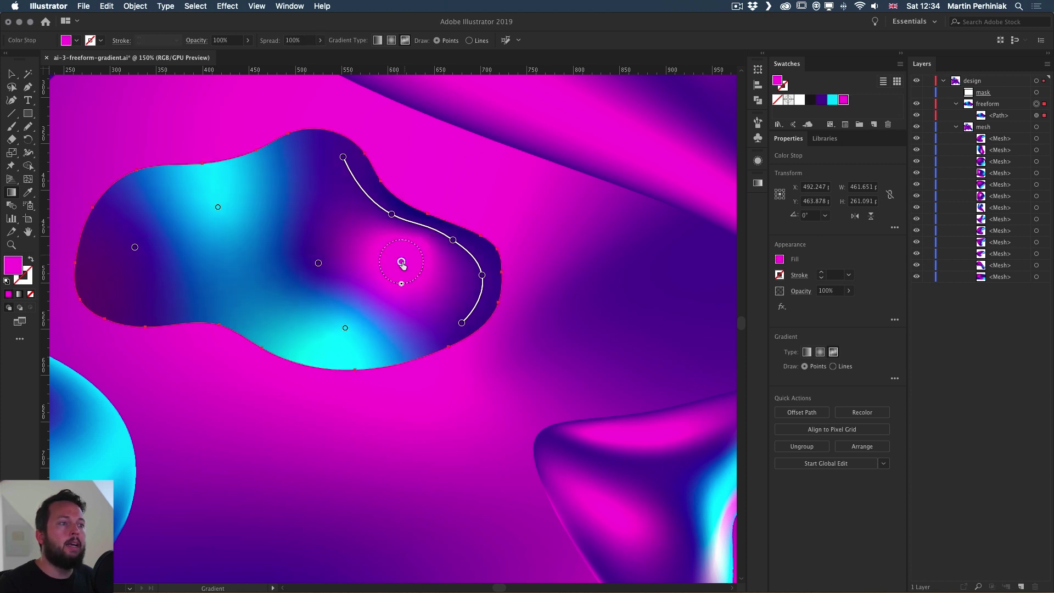
pyautogui.moveTo(409, 267)
pyautogui.mouseDown()
pyautogui.moveTo(429, 268)
pyautogui.moveTo(440, 301)
pyautogui.moveTo(455, 283)
pyautogui.moveTo(413, 313)
pyautogui.moveTo(454, 294)
pyautogui.moveTo(453, 282)
pyautogui.moveTo(406, 252)
pyautogui.moveTo(355, 240)
pyautogui.moveTo(307, 184)
pyautogui.moveTo(379, 251)
pyautogui.moveTo(452, 289)
pyautogui.moveTo(421, 330)
pyautogui.moveTo(445, 341)
pyautogui.moveTo(474, 333)
pyautogui.moveTo(492, 308)
pyautogui.moveTo(483, 251)
pyautogui.moveTo(396, 205)
pyautogui.moveTo(360, 166)
pyautogui.moveTo(388, 196)
pyautogui.moveTo(459, 231)
pyautogui.moveTo(494, 264)
pyautogui.moveTo(494, 287)
pyautogui.moveTo(400, 275)
pyautogui.mouseUp()
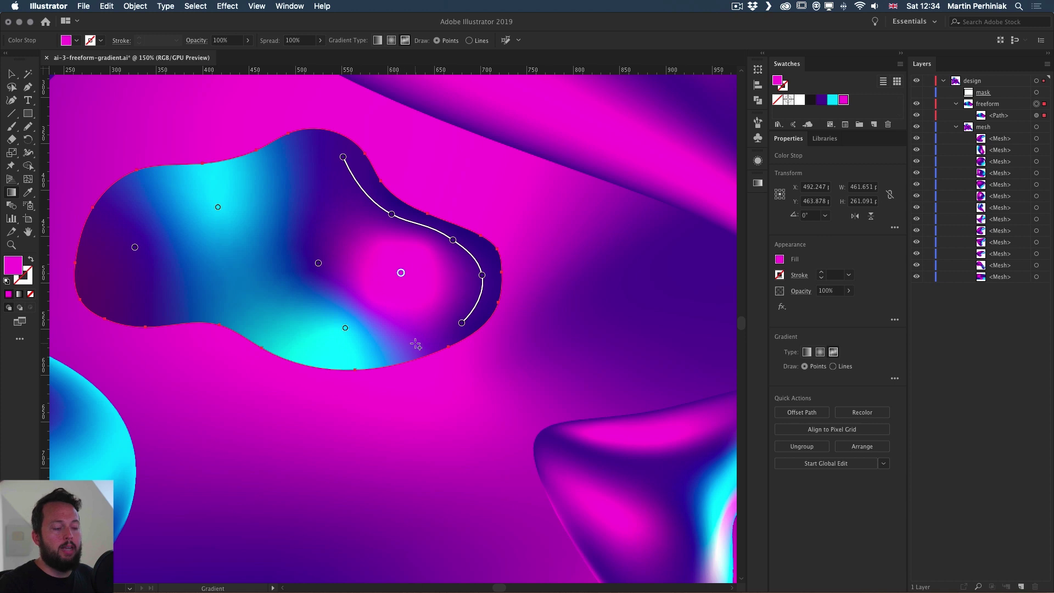
# Select the lower-right mesh blob and zoom in on its upper-left corner.
pyautogui.press('v')
pyautogui.click(588, 354)
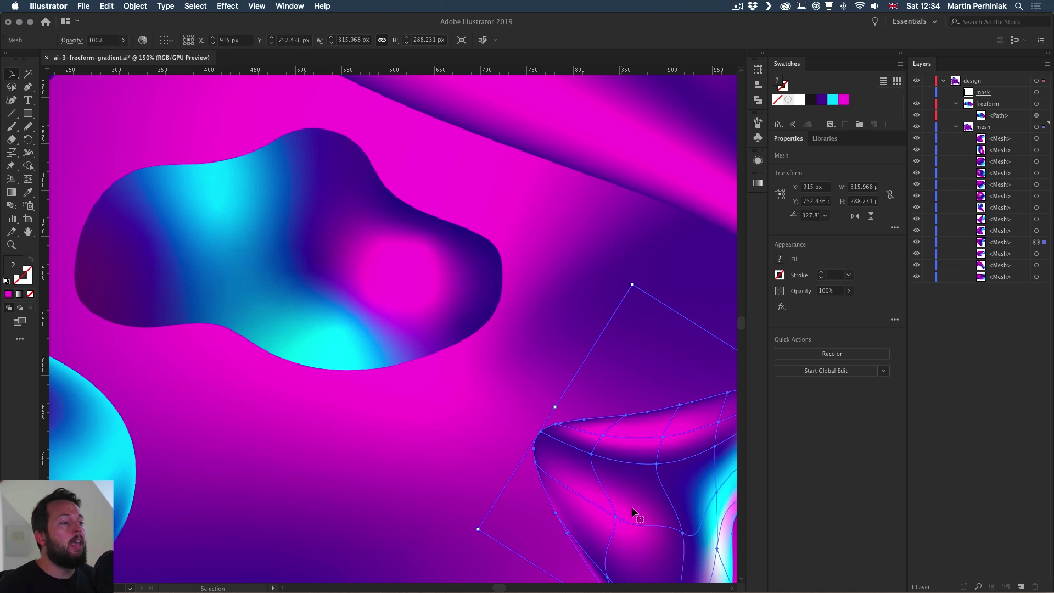
pyautogui.scroll(-5, 633, 510)
pyautogui.hscroll(6, 632, 509)
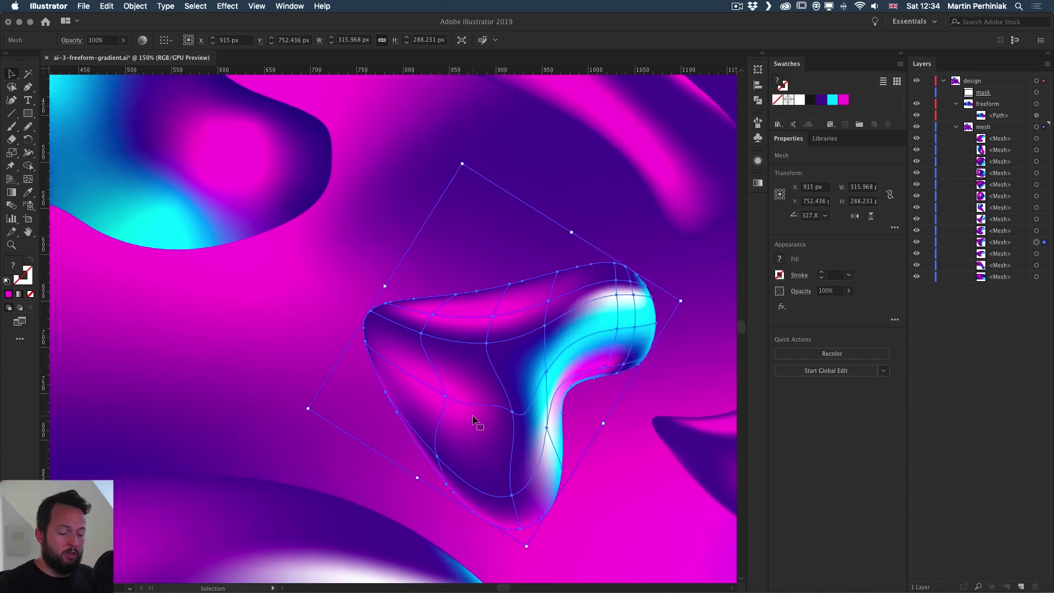
pyautogui.press('z')
pyautogui.moveTo(464, 354); pyautogui.dragTo(480, 351)
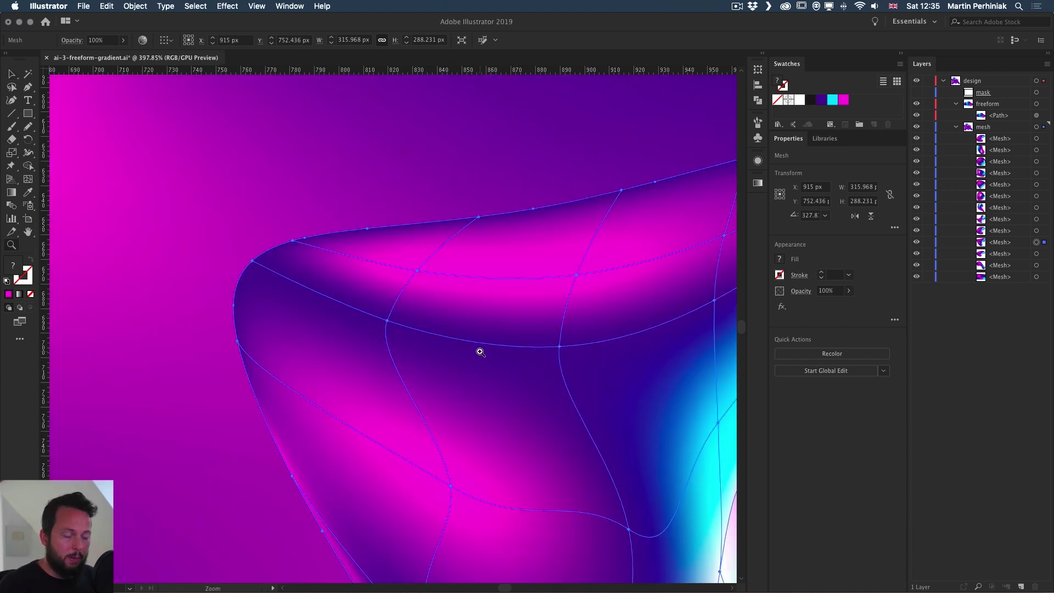
# Drag the central magenta mesh point's handles to spread its glow toward the left.
pyautogui.press('a')
pyautogui.click(387, 320)
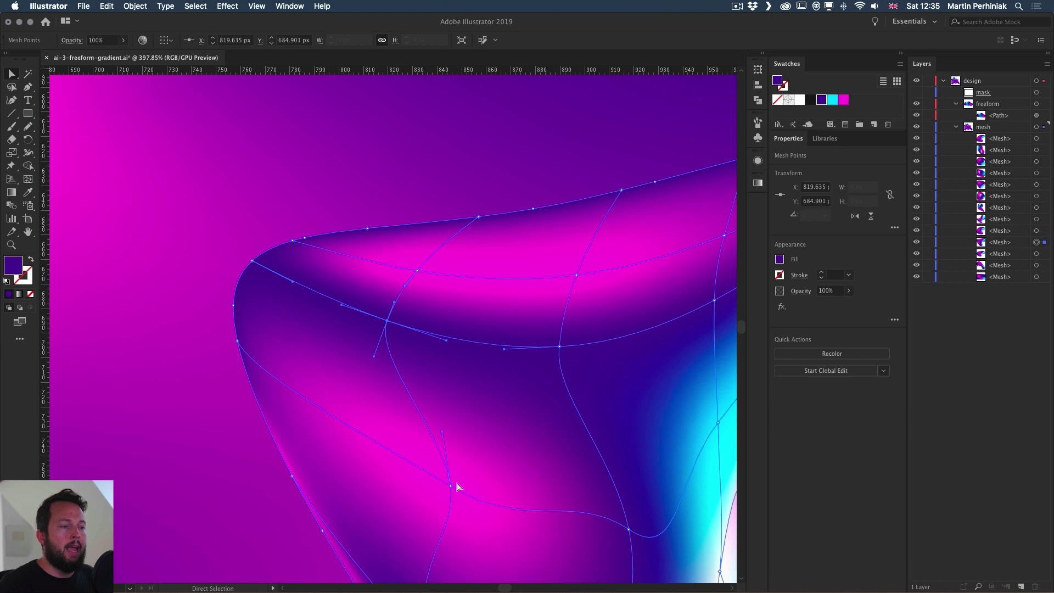
pyautogui.click(451, 486)
pyautogui.scroll(-3, 511, 466)
pyautogui.hscroll(2, 510, 466)
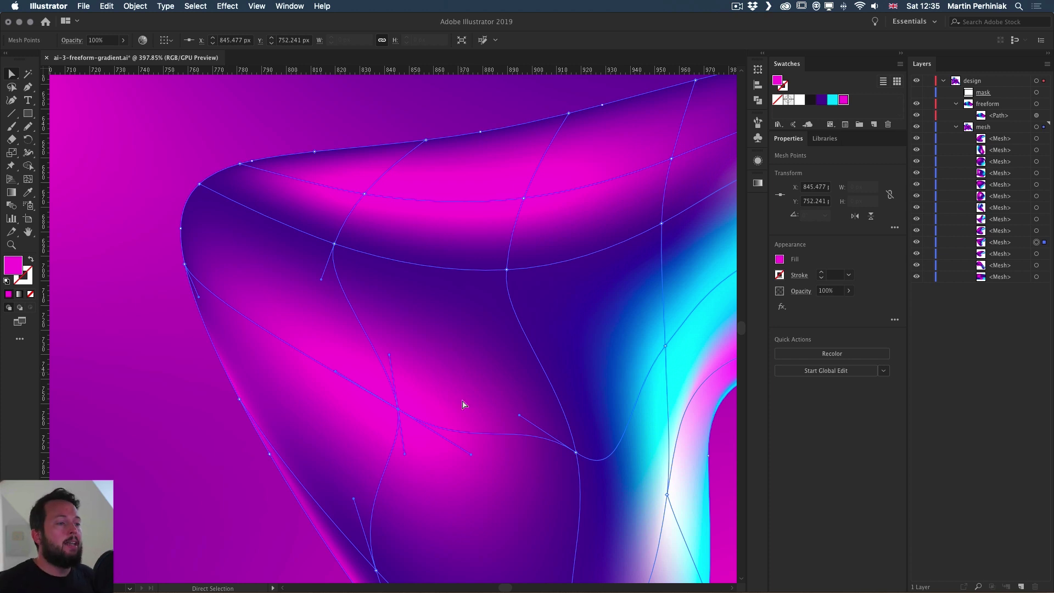
pyautogui.moveTo(471, 454); pyautogui.dragTo(458, 363)
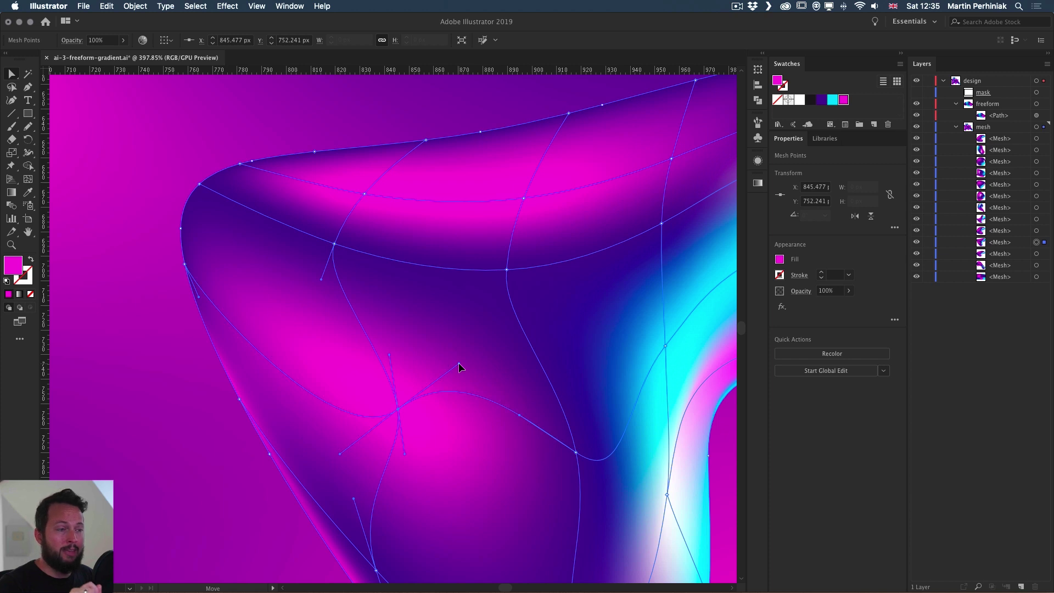
pyautogui.moveTo(459, 364); pyautogui.dragTo(459, 364)
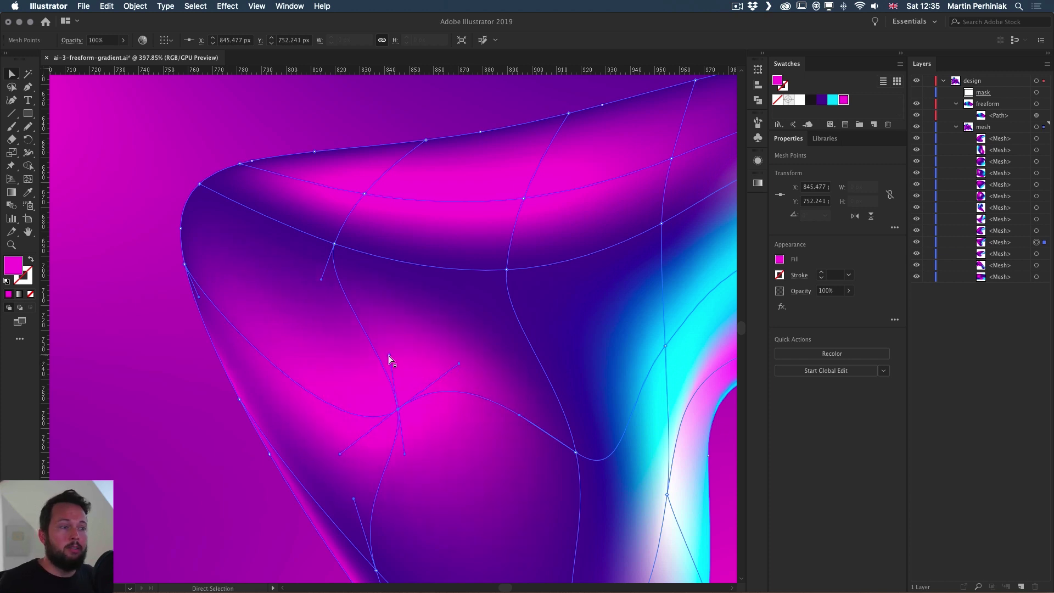
pyautogui.moveTo(390, 357)
pyautogui.mouseDown()
pyautogui.moveTo(419, 385)
pyautogui.moveTo(393, 339)
pyautogui.moveTo(347, 334)
pyautogui.moveTo(335, 356)
pyautogui.moveTo(385, 341)
pyautogui.mouseUp()
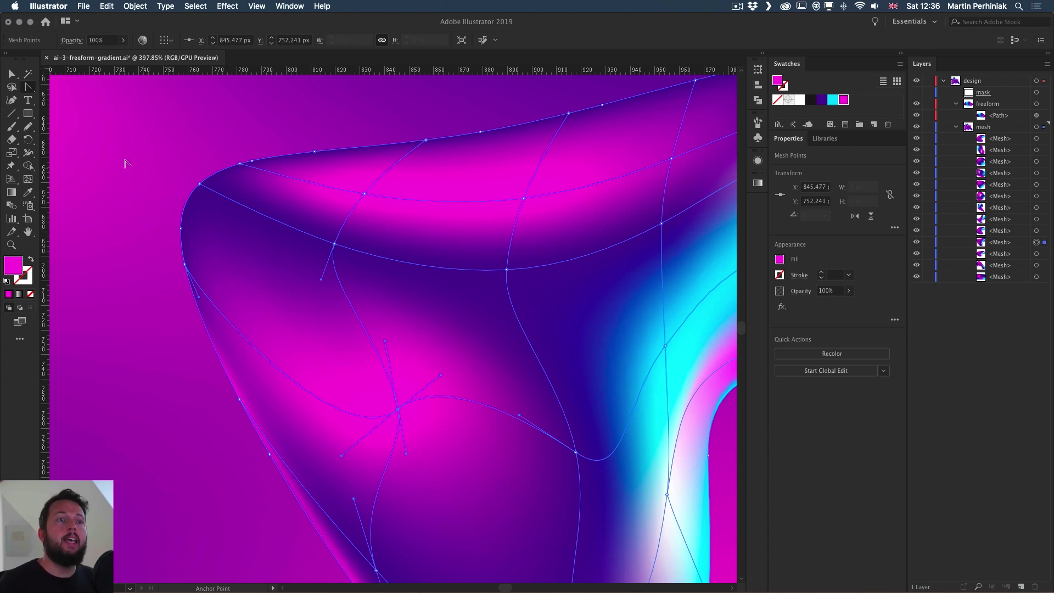
# With the Anchor Point tool, pull a mesh handle up to bend the curve upward.
pyautogui.click(26, 87)
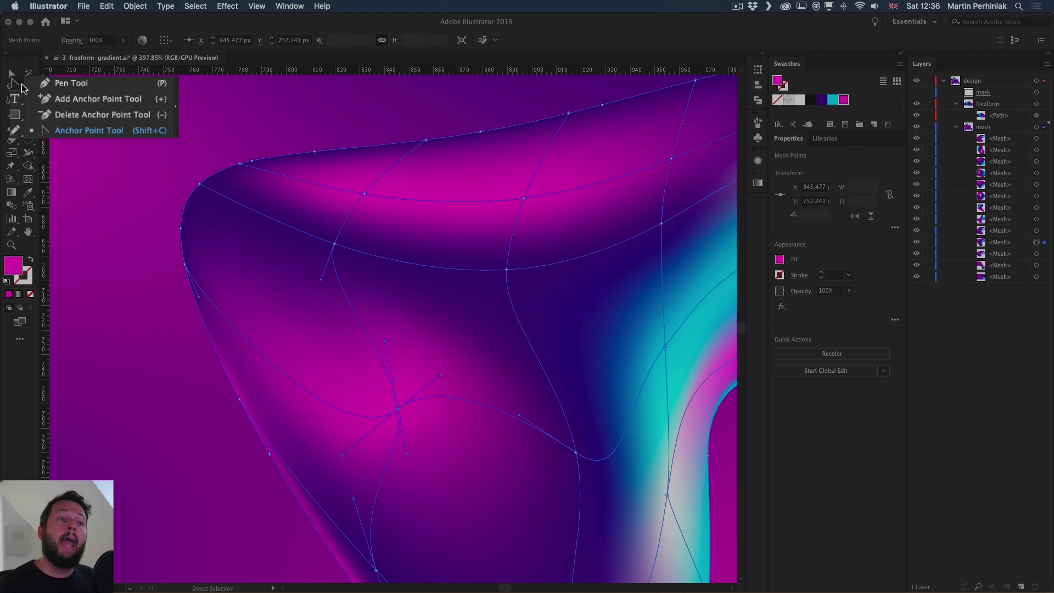
pyautogui.hotkey('shift', 'c')
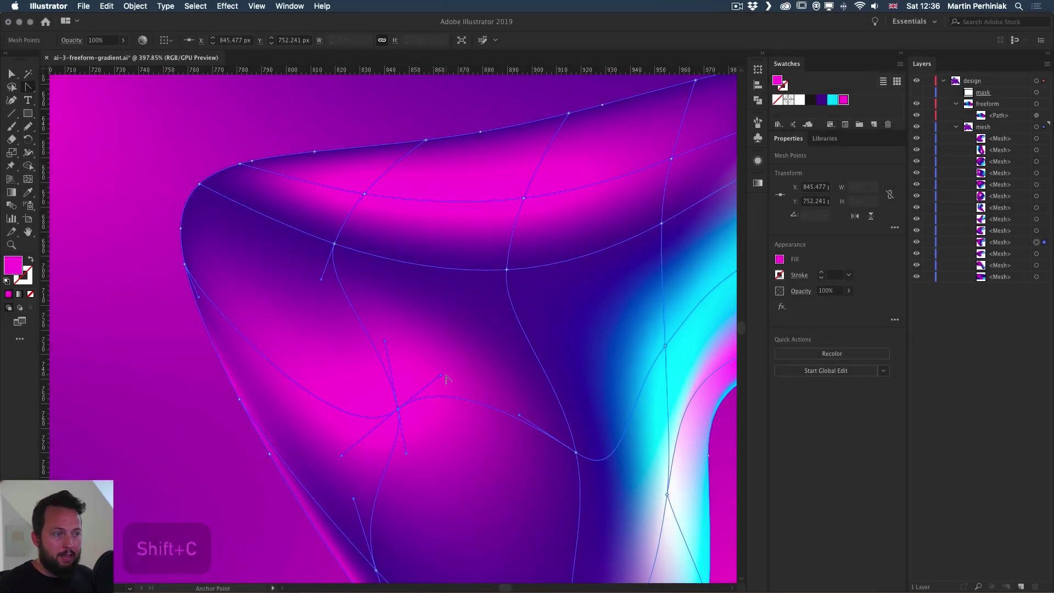
pyautogui.moveTo(442, 376); pyautogui.dragTo(428, 333)
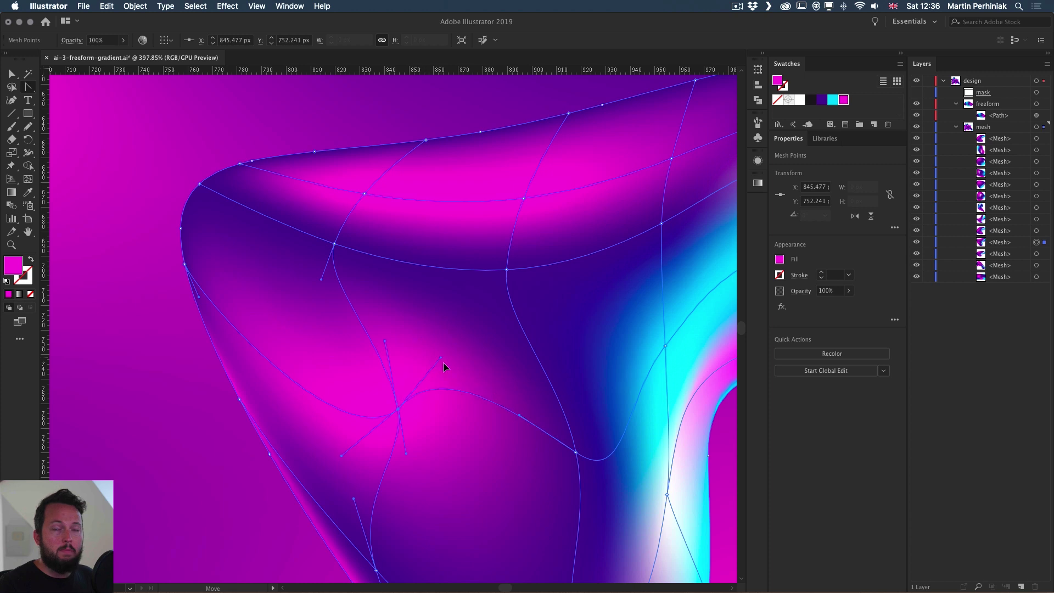
pyautogui.moveTo(443, 364)
pyautogui.mouseDown()
pyautogui.moveTo(454, 426)
pyautogui.moveTo(435, 478)
pyautogui.moveTo(454, 346)
pyautogui.moveTo(436, 326)
pyautogui.moveTo(450, 360)
pyautogui.mouseUp()
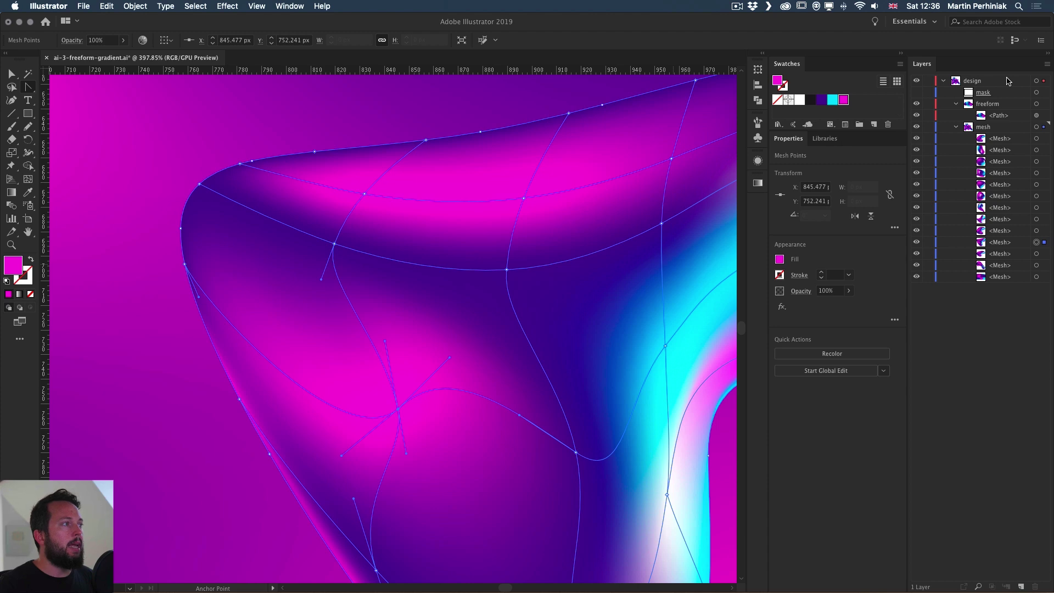
# Set the mesh layer's highlight colour to Yellow.
pyautogui.doubleClick(1007, 129)
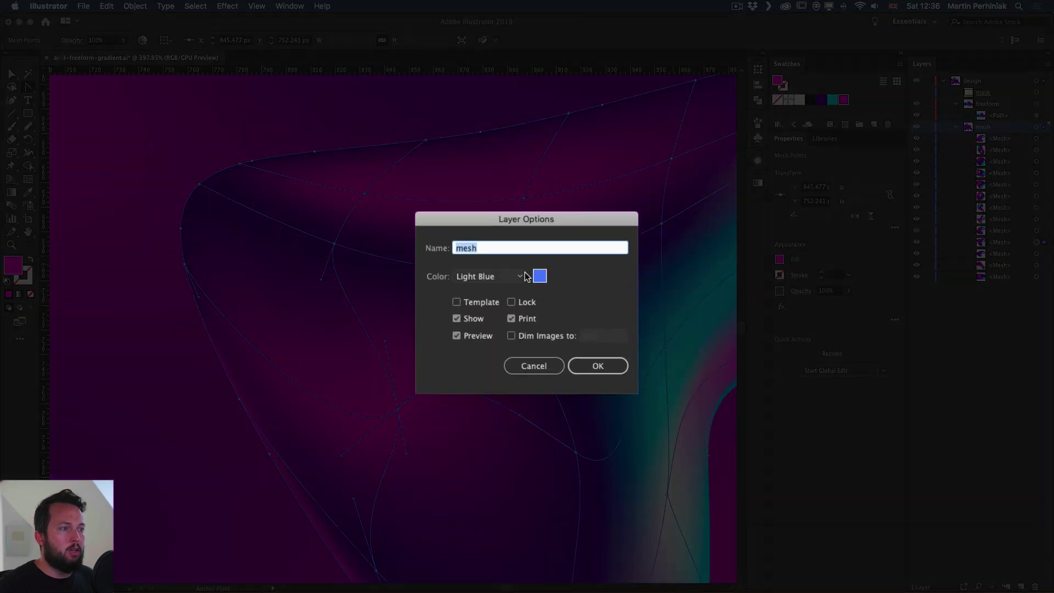
pyautogui.click(521, 276)
pyautogui.click(491, 377)
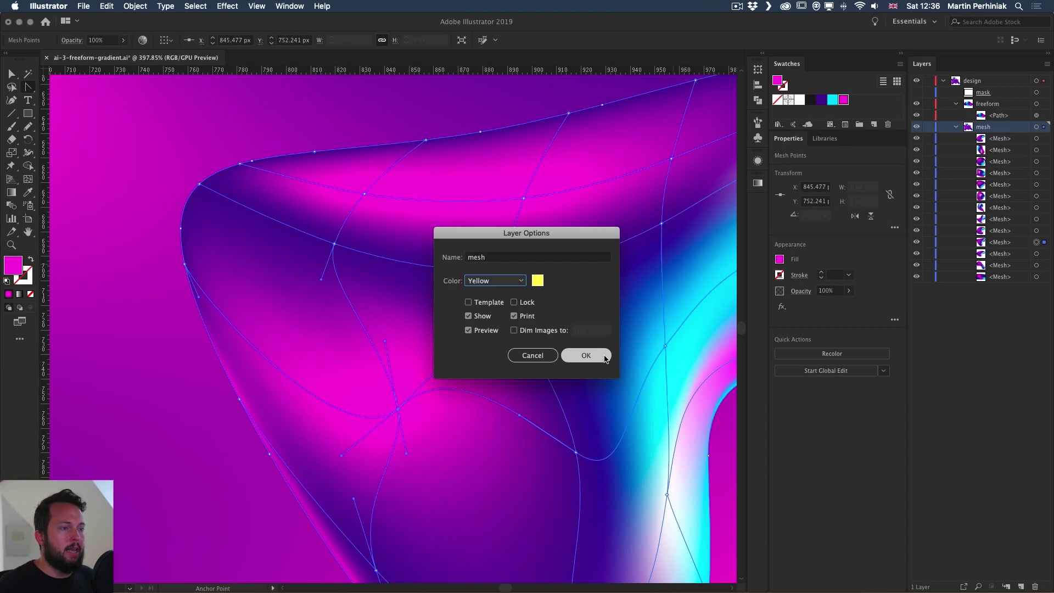
pyautogui.click(595, 365)
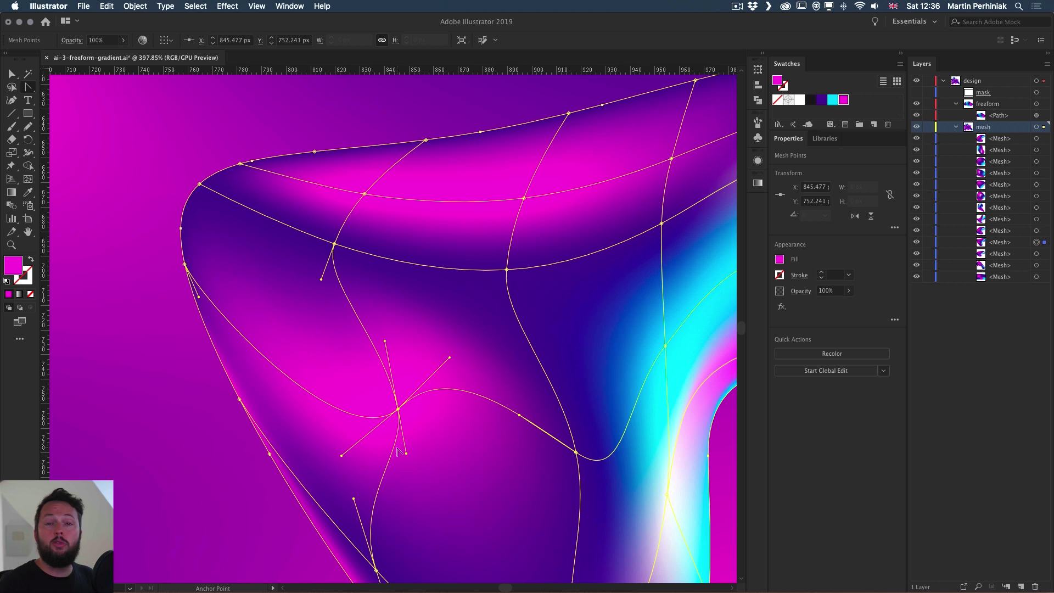
# Lengthen and re-angle the central mesh point's handles and curves into a rounded magenta lobe.
pyautogui.moveTo(450, 357); pyautogui.dragTo(468, 543)
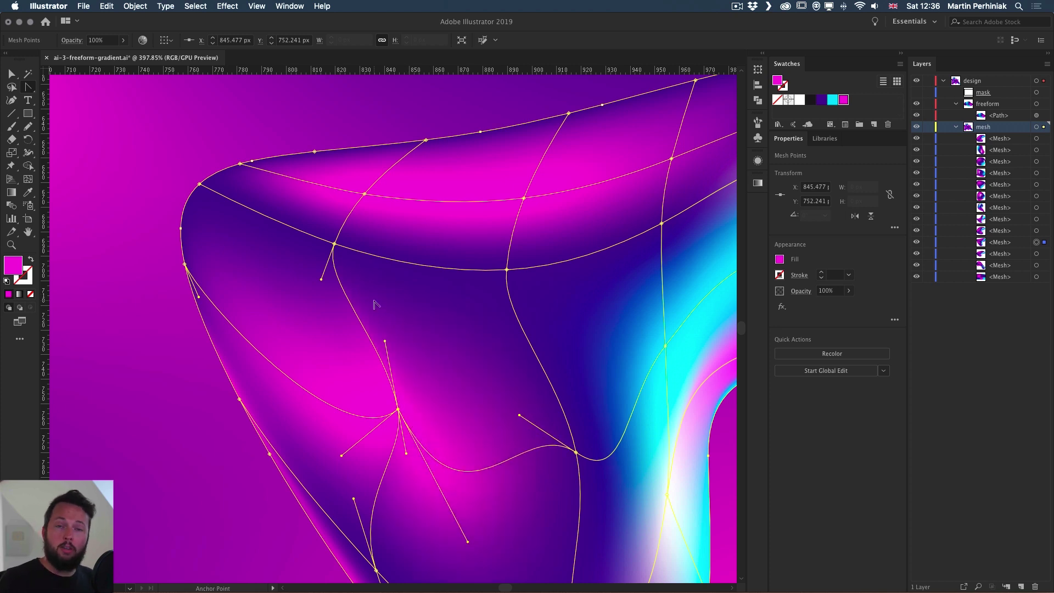
pyautogui.moveTo(341, 455); pyautogui.dragTo(302, 437)
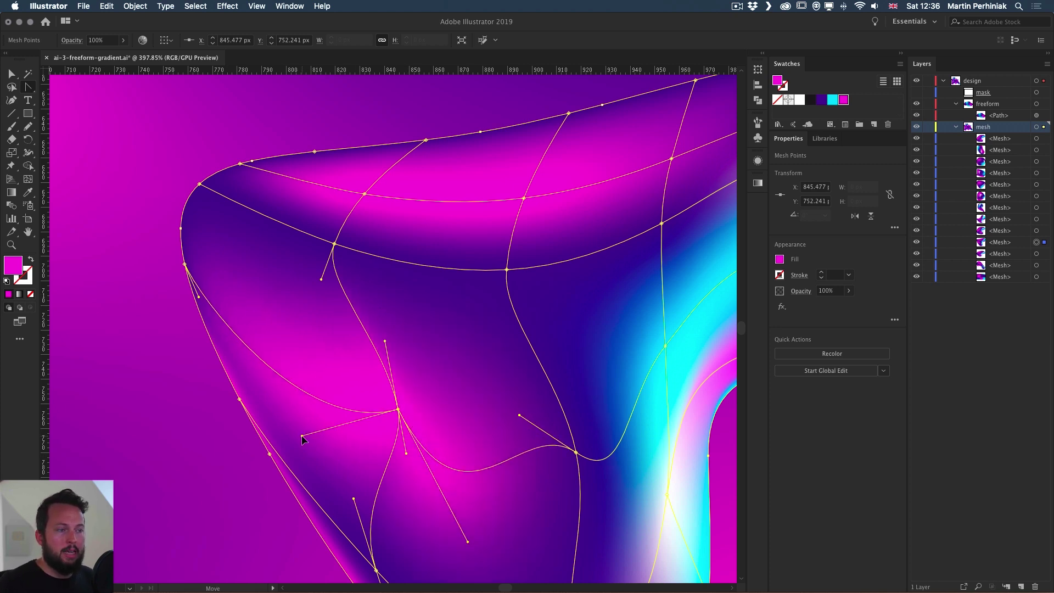
pyautogui.moveTo(385, 340); pyautogui.dragTo(464, 357)
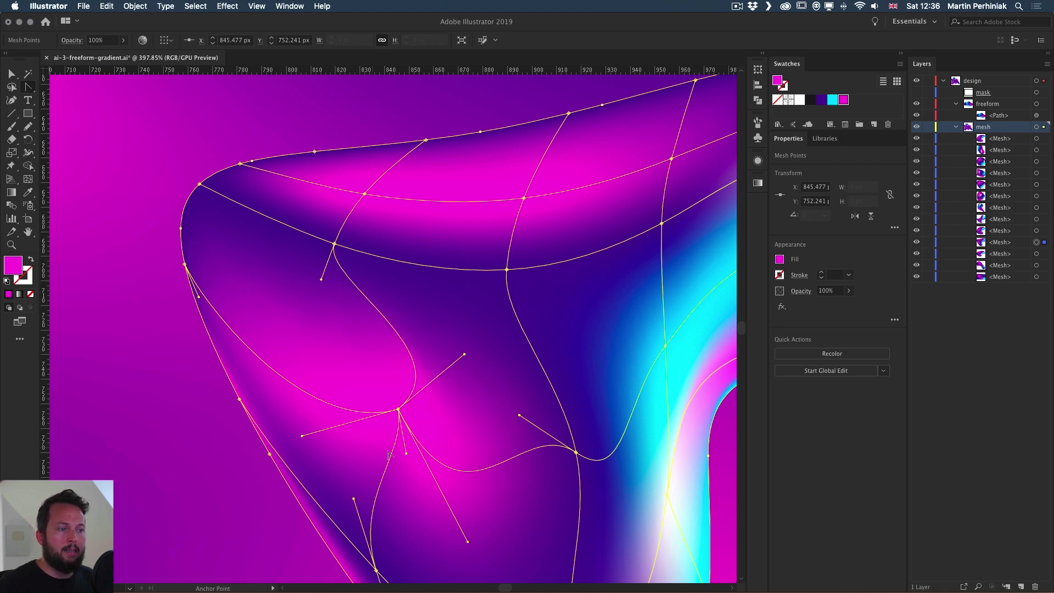
pyautogui.moveTo(388, 454); pyautogui.dragTo(340, 391)
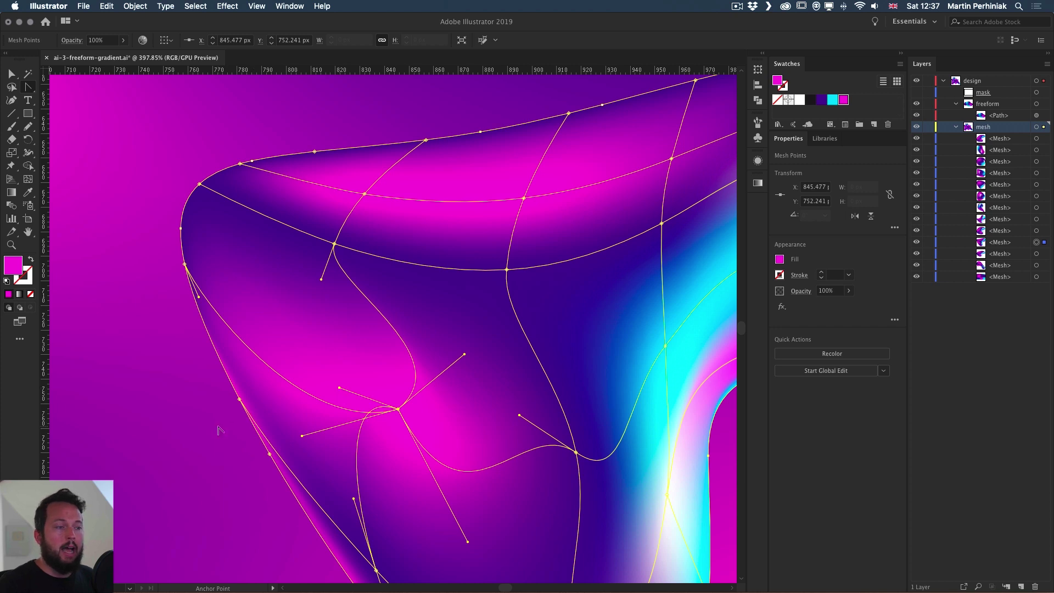
pyautogui.press('v')
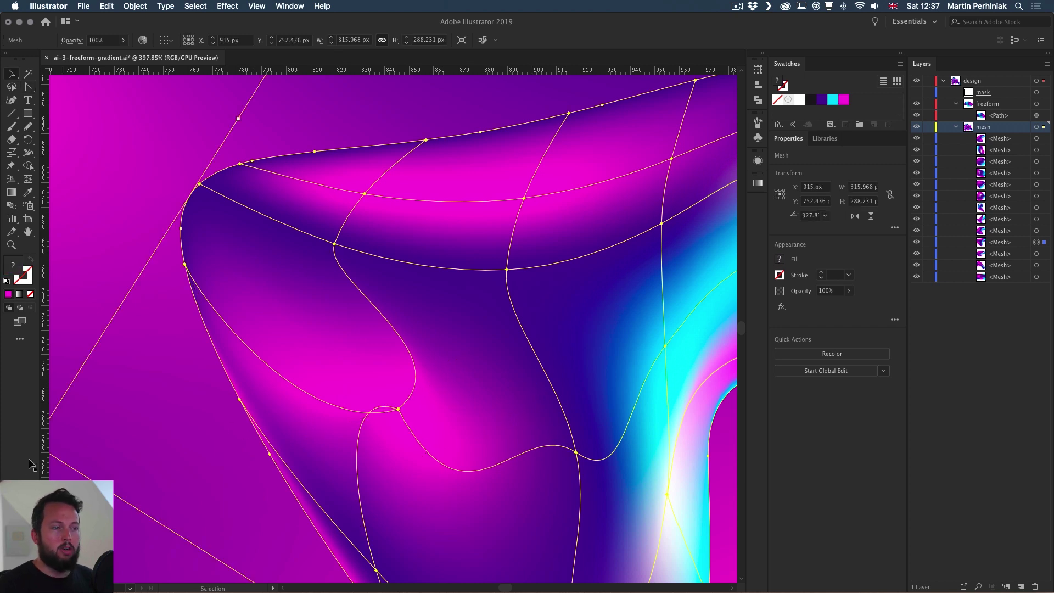
pyautogui.click(1035, 276)
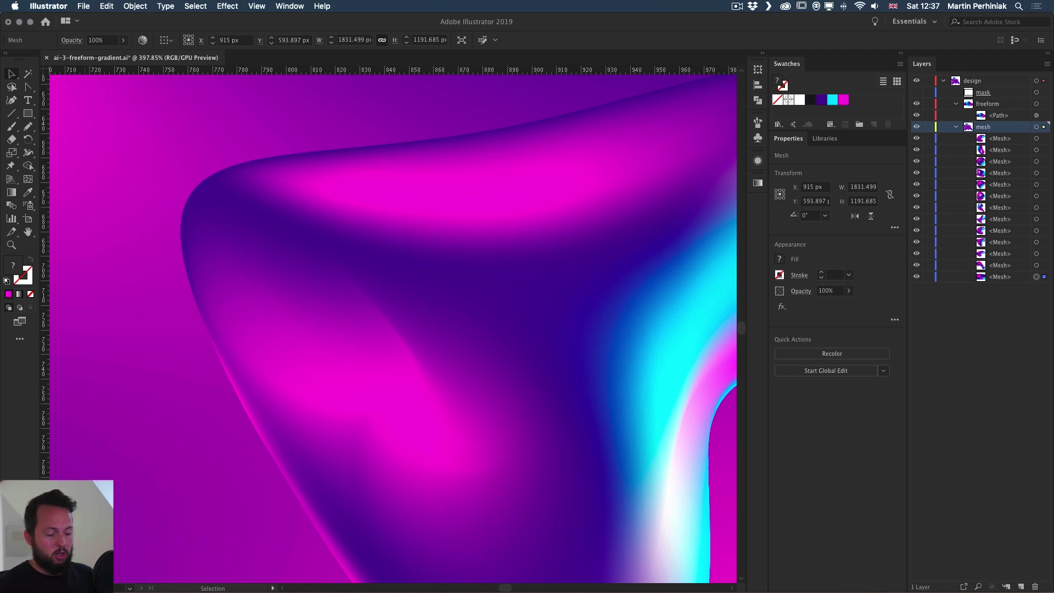
pyautogui.press('super+minus')
pyautogui.moveTo(401, 397); pyautogui.dragTo(471, 176)
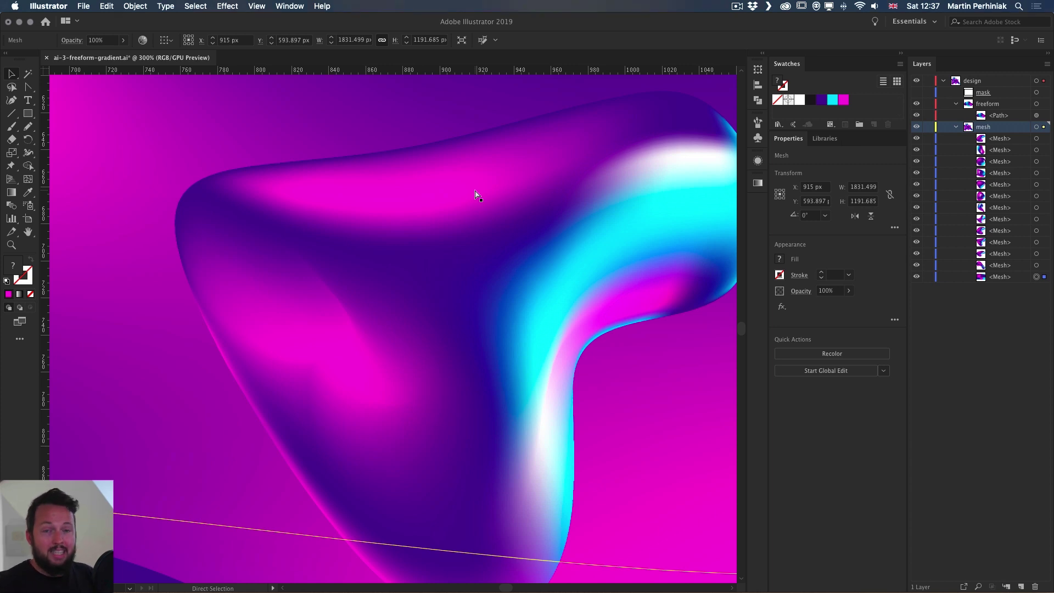
pyautogui.press('super+minus')
pyautogui.press('super+minus')
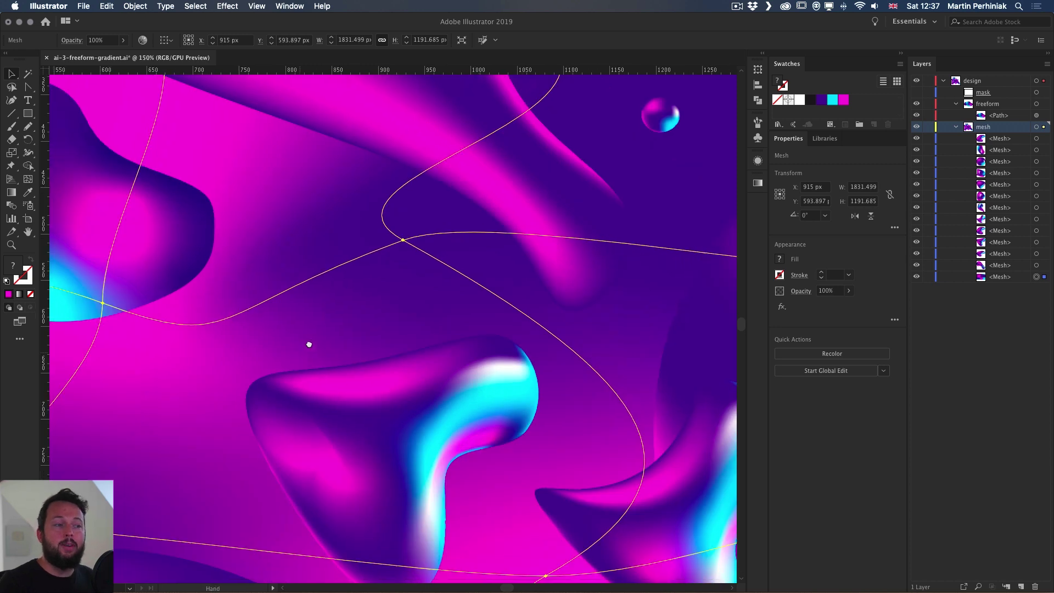
pyautogui.moveTo(306, 346); pyautogui.dragTo(463, 311)
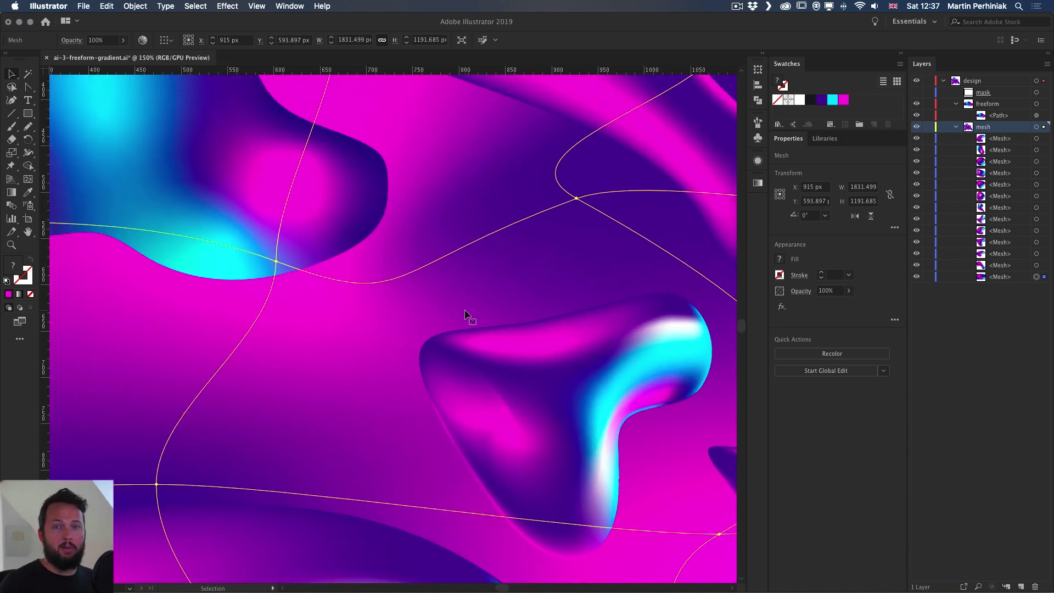
pyautogui.press('super+minus')
pyautogui.press('super+minus')
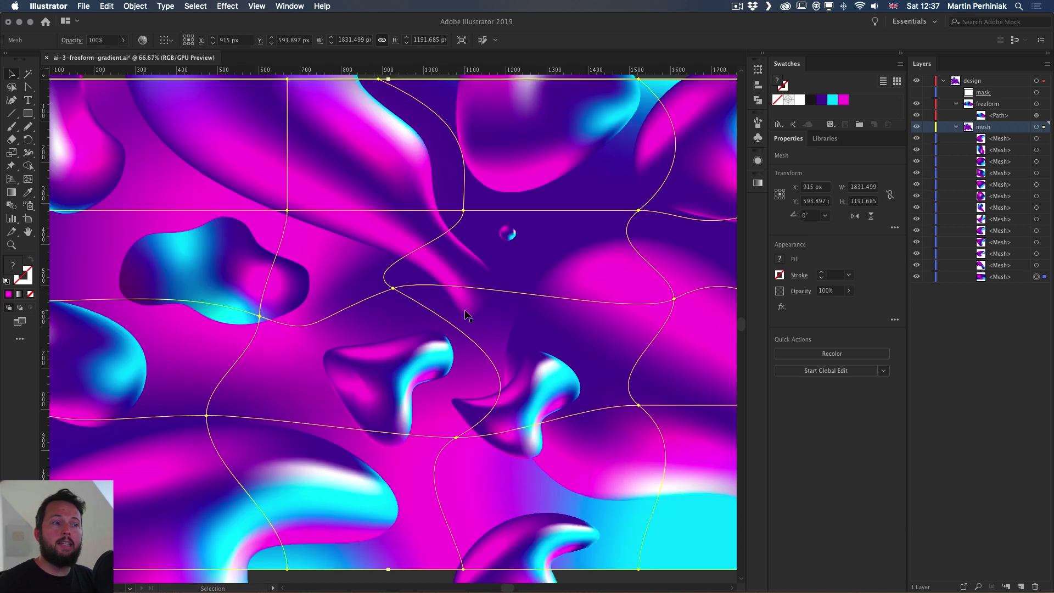
pyautogui.moveTo(266, 381); pyautogui.dragTo(335, 355)
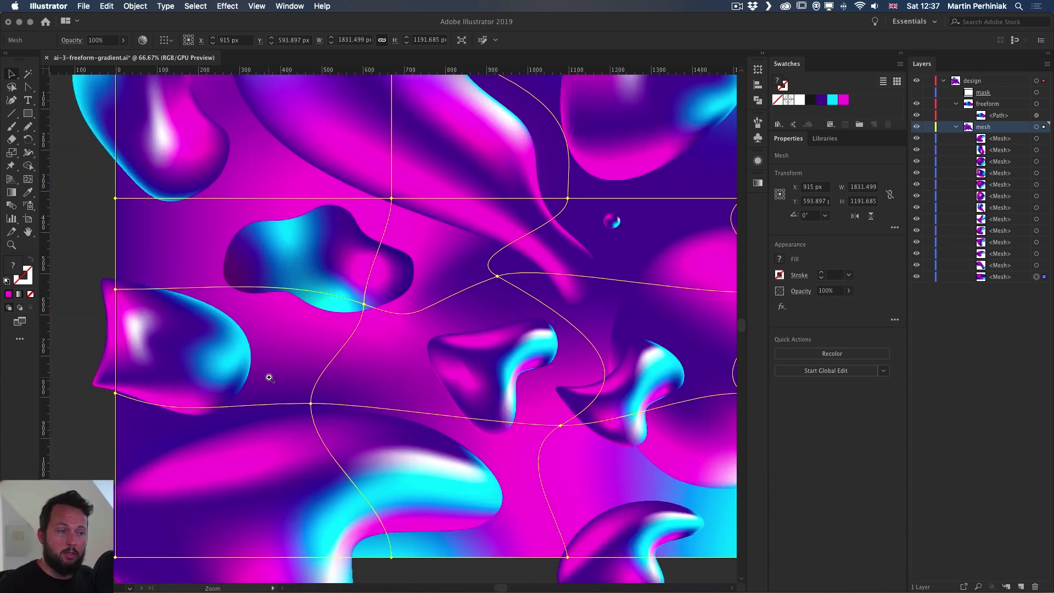
pyautogui.scroll(2, 306, 384)
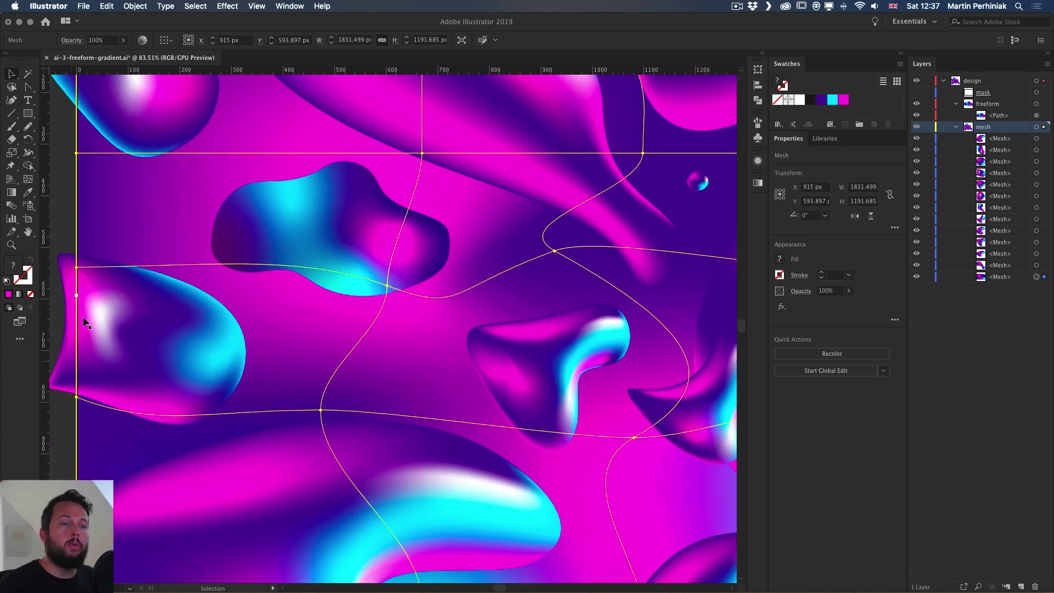
pyautogui.moveTo(145, 289); pyautogui.dragTo(173, 265)
# Draw a closed freehand Pencil blob in the empty centre-left magenta area.
pyautogui.click(81, 409)
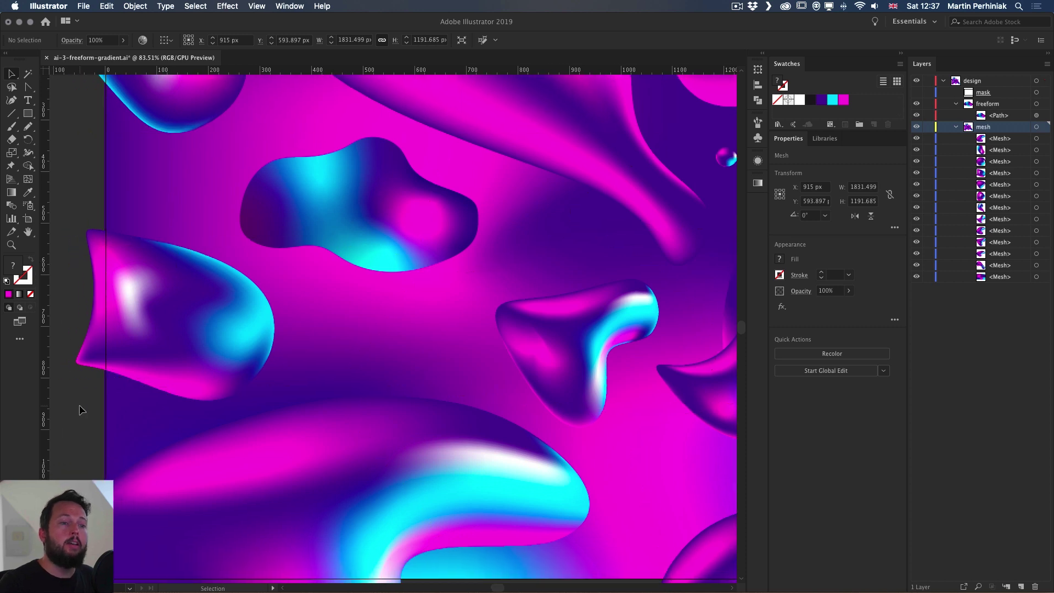
pyautogui.press('n')
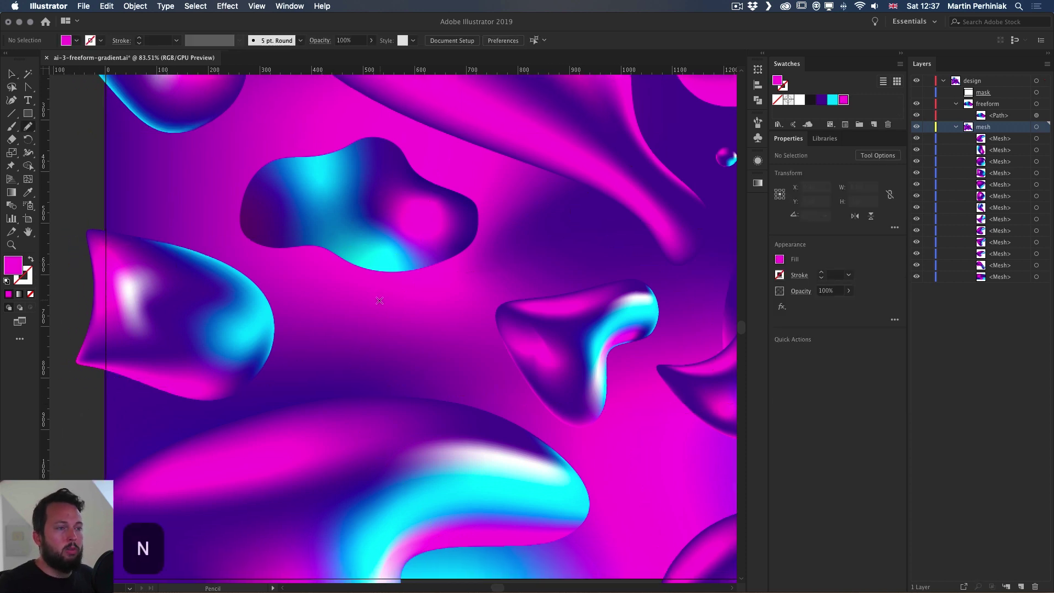
pyautogui.moveTo(379, 300)
pyautogui.mouseDown()
pyautogui.moveTo(256, 301)
pyautogui.moveTo(224, 339)
pyautogui.moveTo(224, 390)
pyautogui.moveTo(253, 413)
pyautogui.moveTo(339, 408)
pyautogui.moveTo(416, 436)
pyautogui.moveTo(462, 408)
pyautogui.moveTo(466, 365)
pyautogui.moveTo(456, 319)
pyautogui.moveTo(434, 295)
pyautogui.moveTo(391, 300)
pyautogui.mouseUp()
pyautogui.press('v')
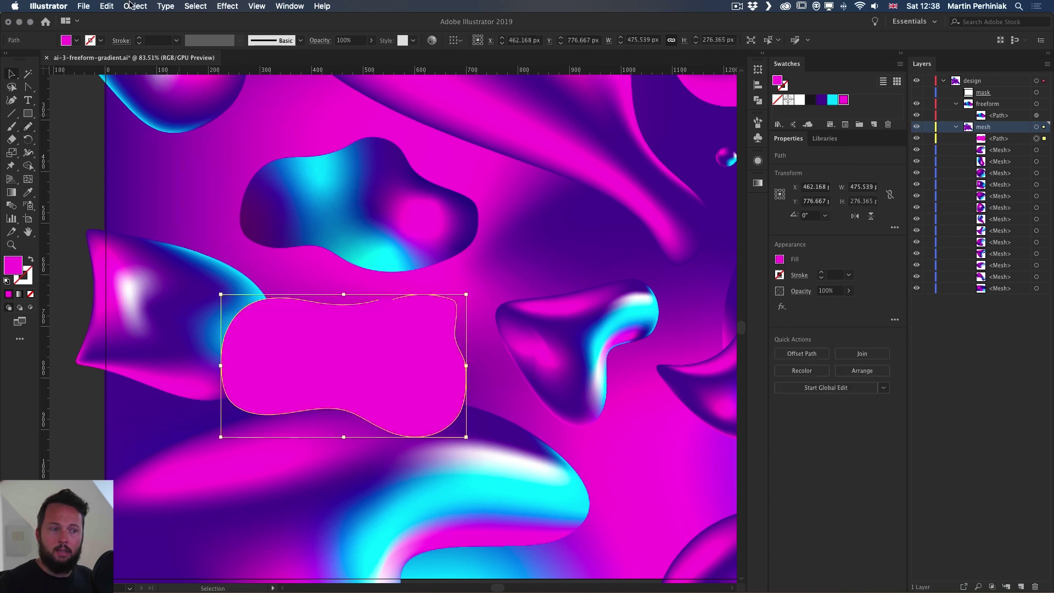
# Convert the blob with Create Gradient Mesh using 4 rows and 4 columns.
pyautogui.click(133, 6)
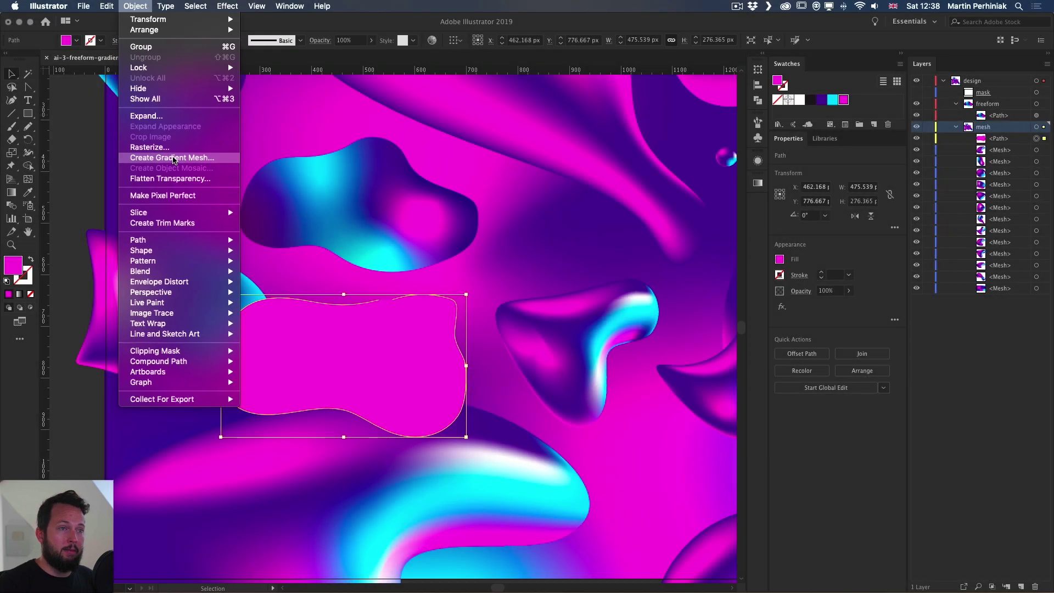
pyautogui.click(172, 156)
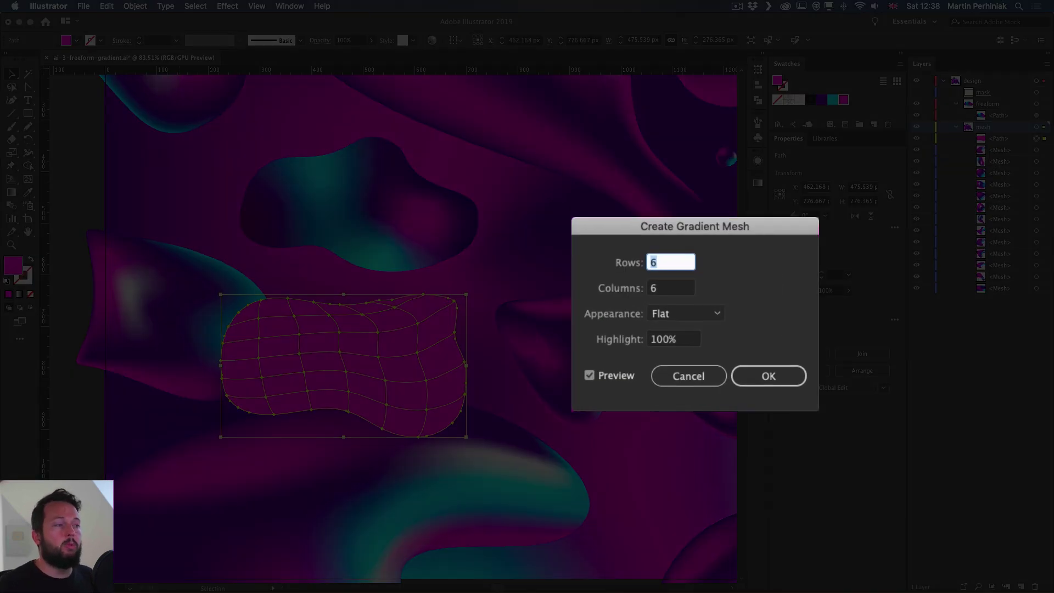
pyautogui.write('4')
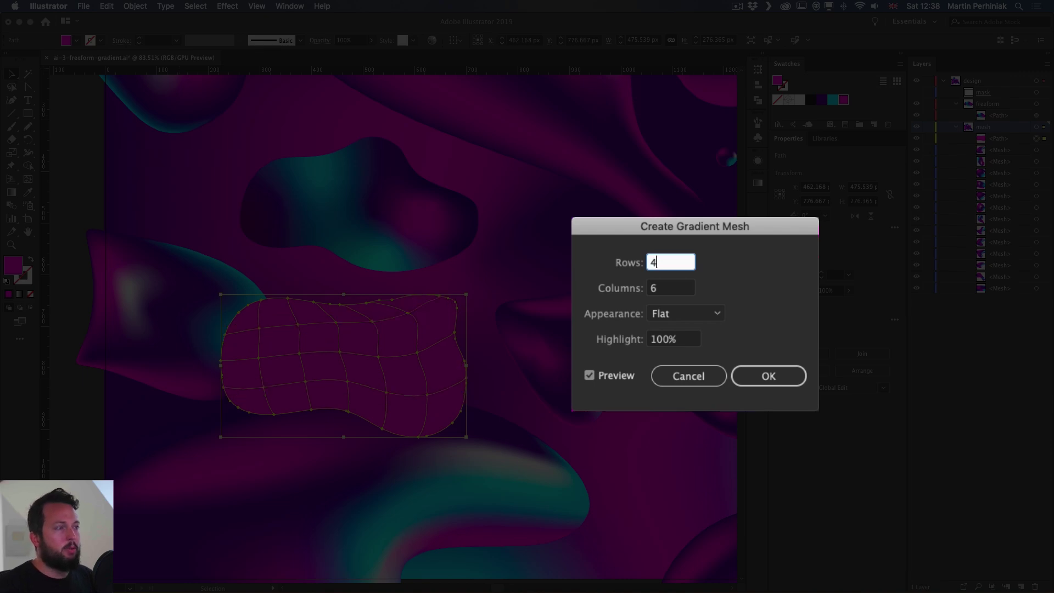
pyautogui.press('Tab')
pyautogui.write('4')
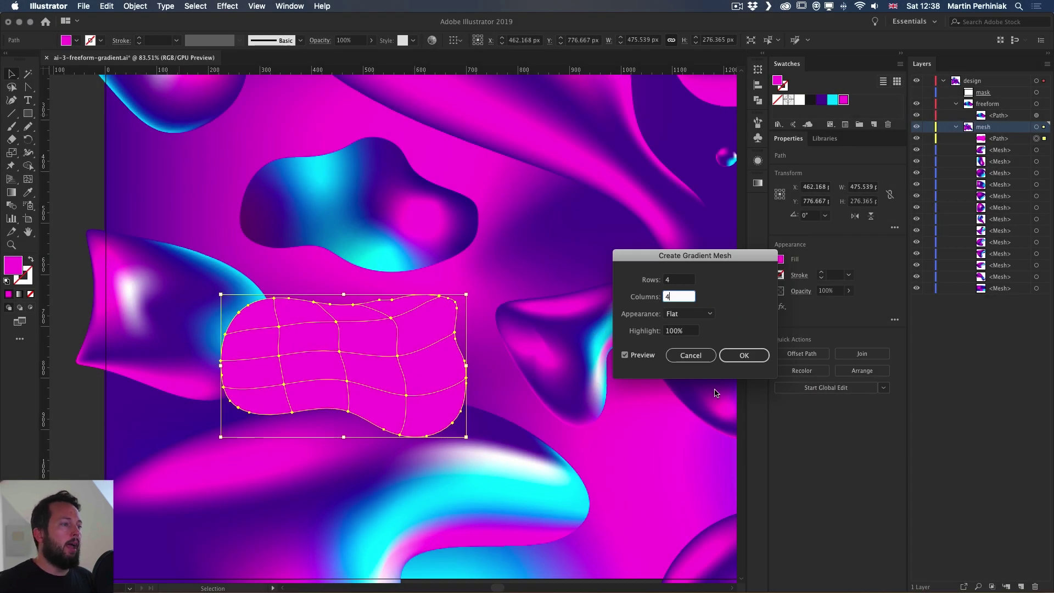
# Confirm the 4 by 4 mesh, shift it slightly down, and colour a mesh point cyan.
pyautogui.click(751, 356)
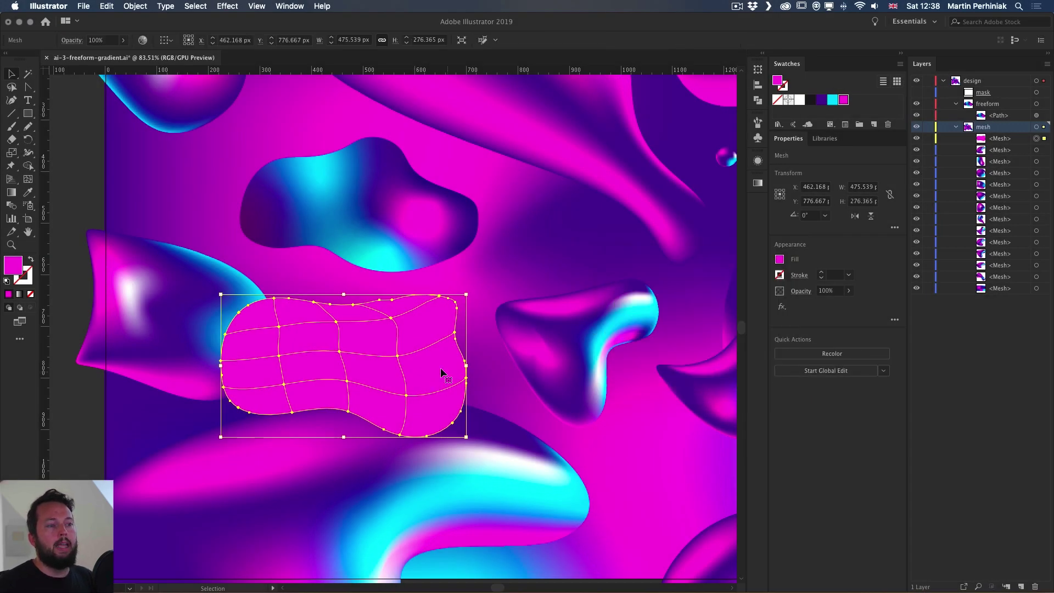
pyautogui.press('a')
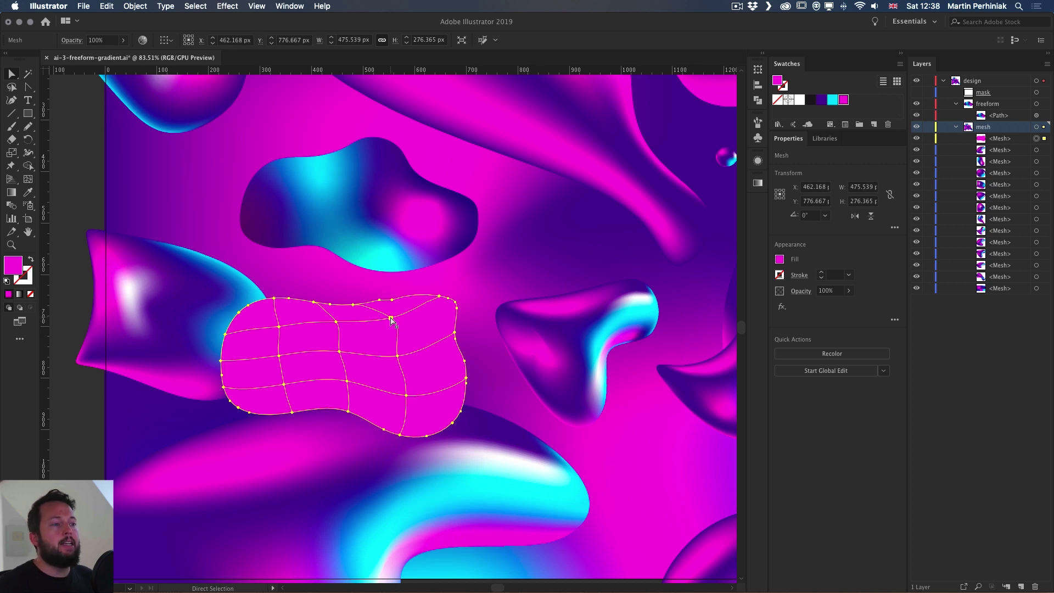
pyautogui.moveTo(392, 317); pyautogui.dragTo(393, 339)
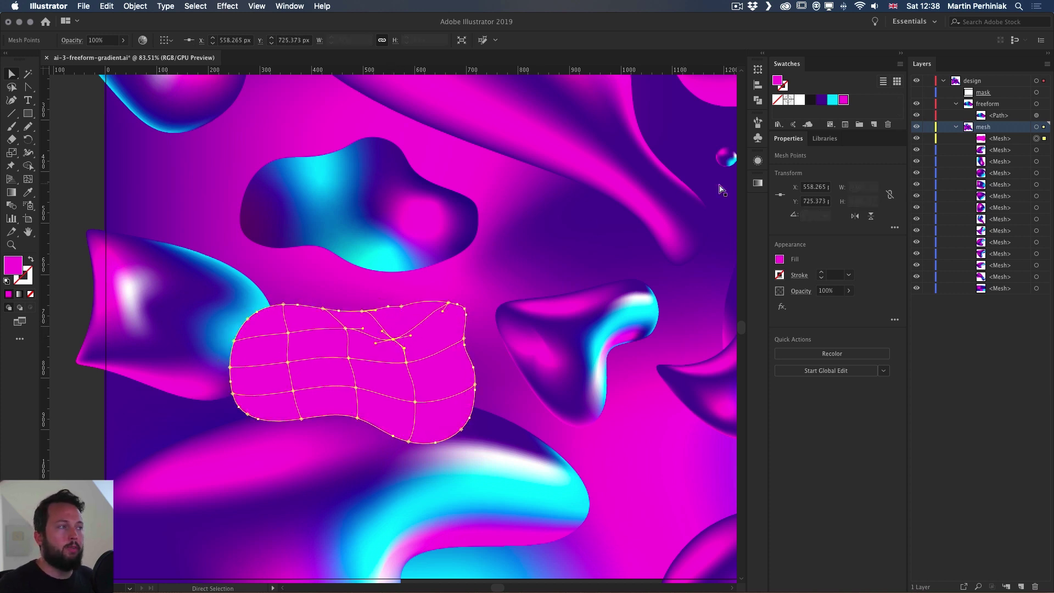
pyautogui.click(821, 101)
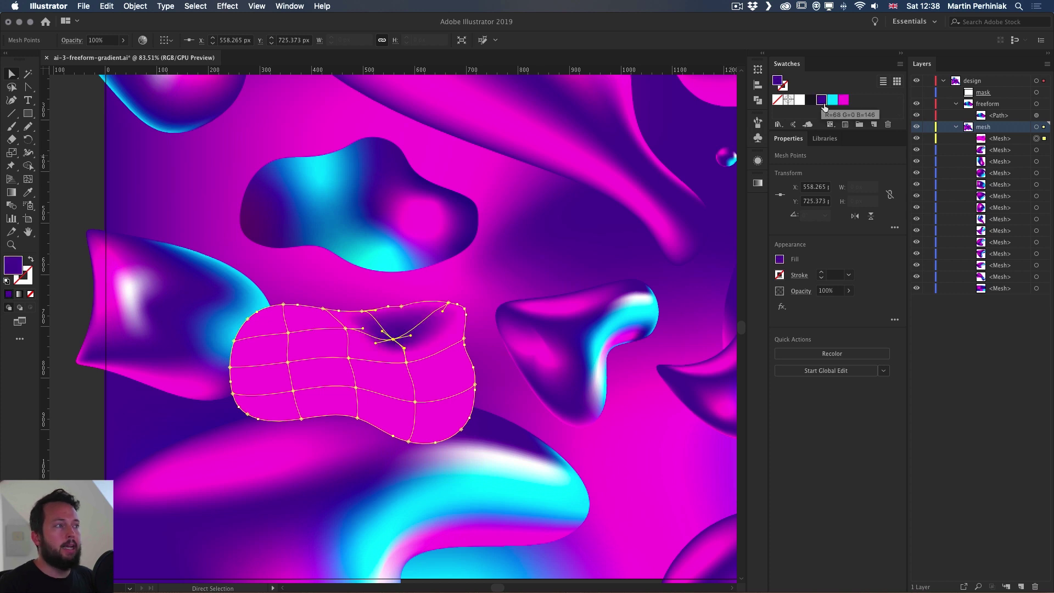
pyautogui.click(832, 100)
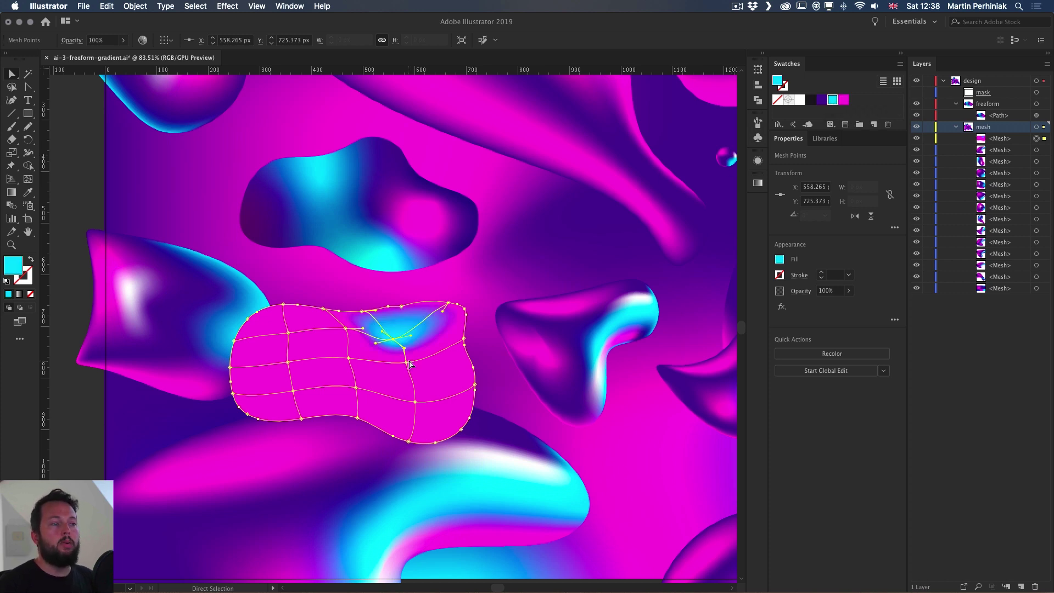
# Pull mesh points left and down-left, colouring one dark purple, to shape the crease.
pyautogui.moveTo(350, 360); pyautogui.dragTo(320, 360)
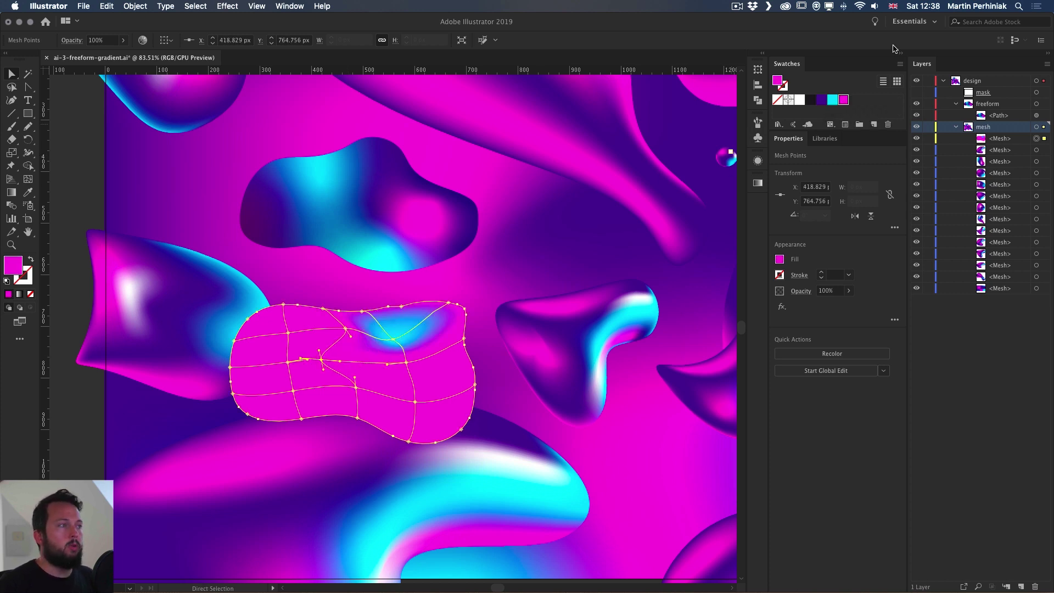
pyautogui.click(820, 100)
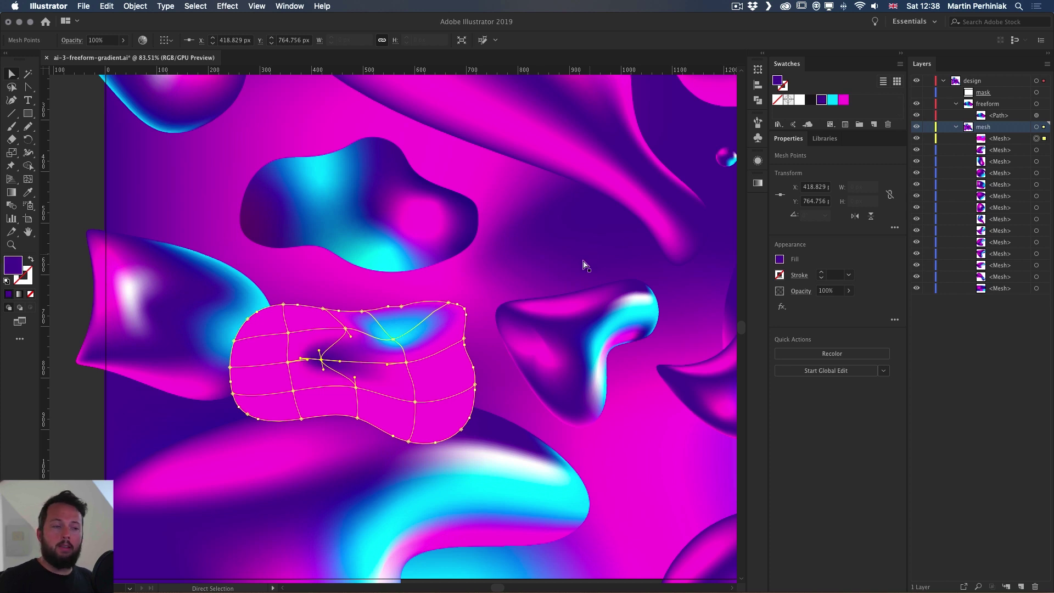
pyautogui.moveTo(356, 390)
pyautogui.mouseDown()
pyautogui.moveTo(341, 395)
pyautogui.moveTo(360, 415)
pyautogui.moveTo(351, 409)
pyautogui.mouseUp()
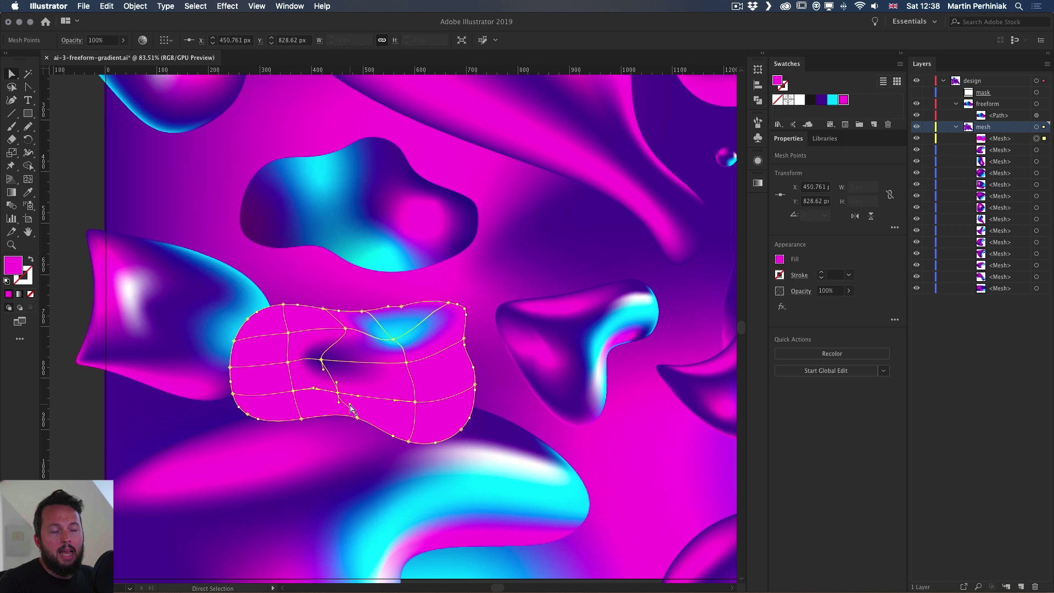
# Add mesh crossings near the new blob's right and left sides with the Mesh Tool.
pyautogui.click(344, 330)
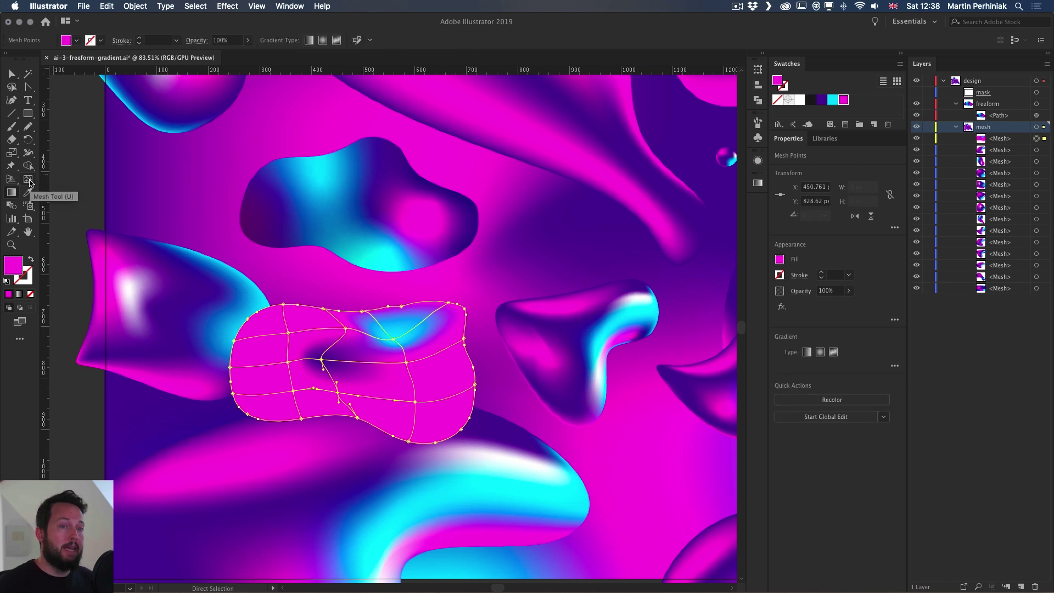
pyautogui.press('u')
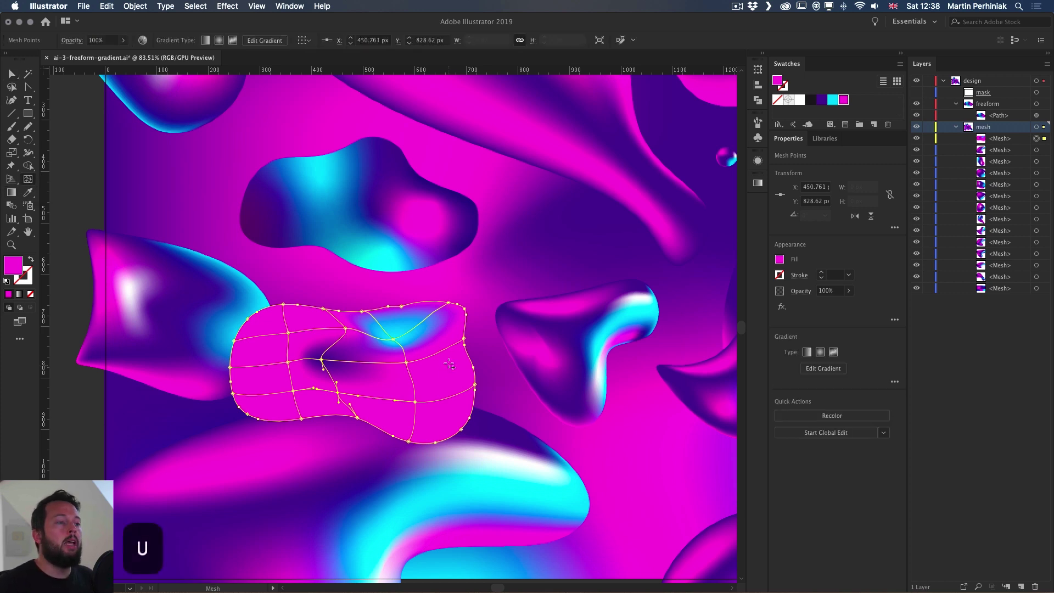
pyautogui.click(443, 374)
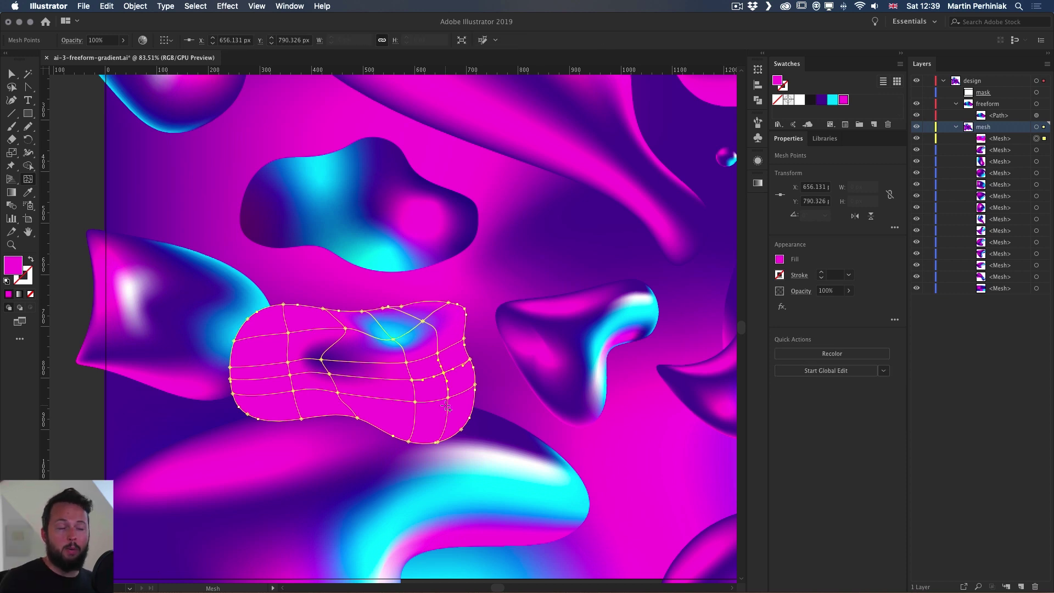
pyautogui.click(259, 352)
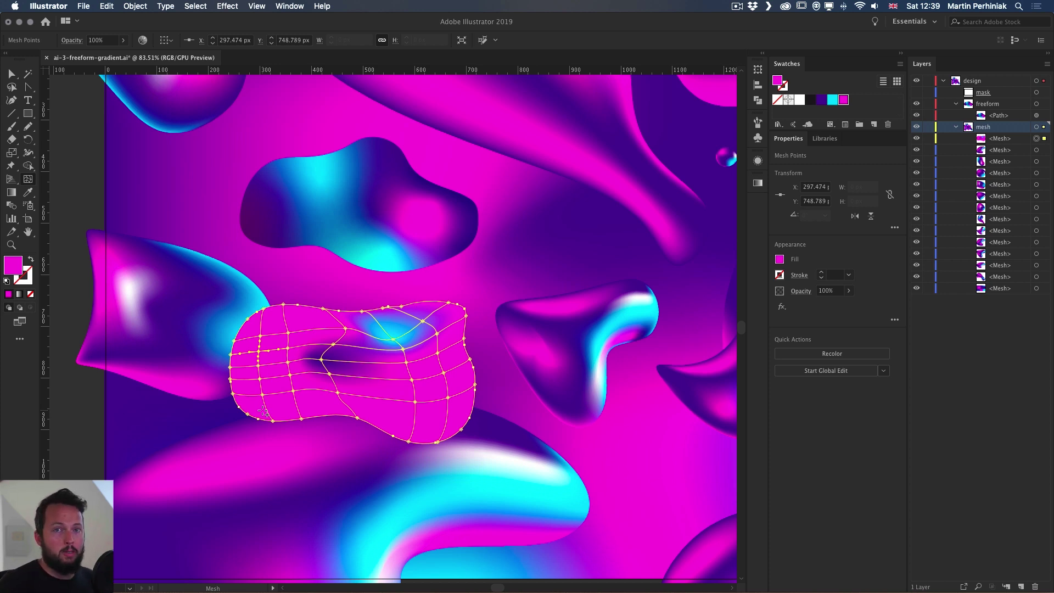
pyautogui.press('v')
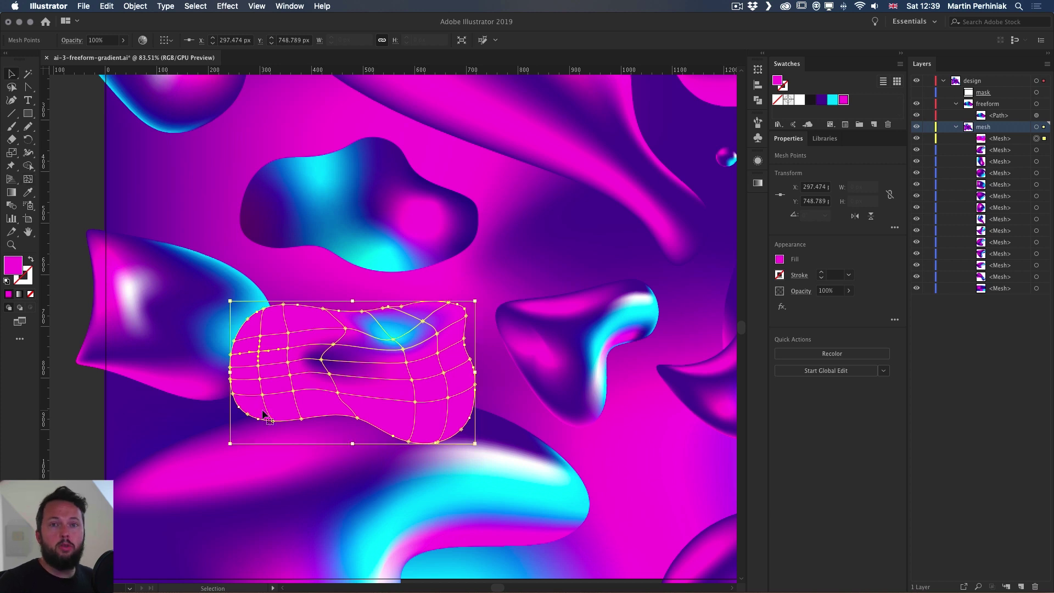